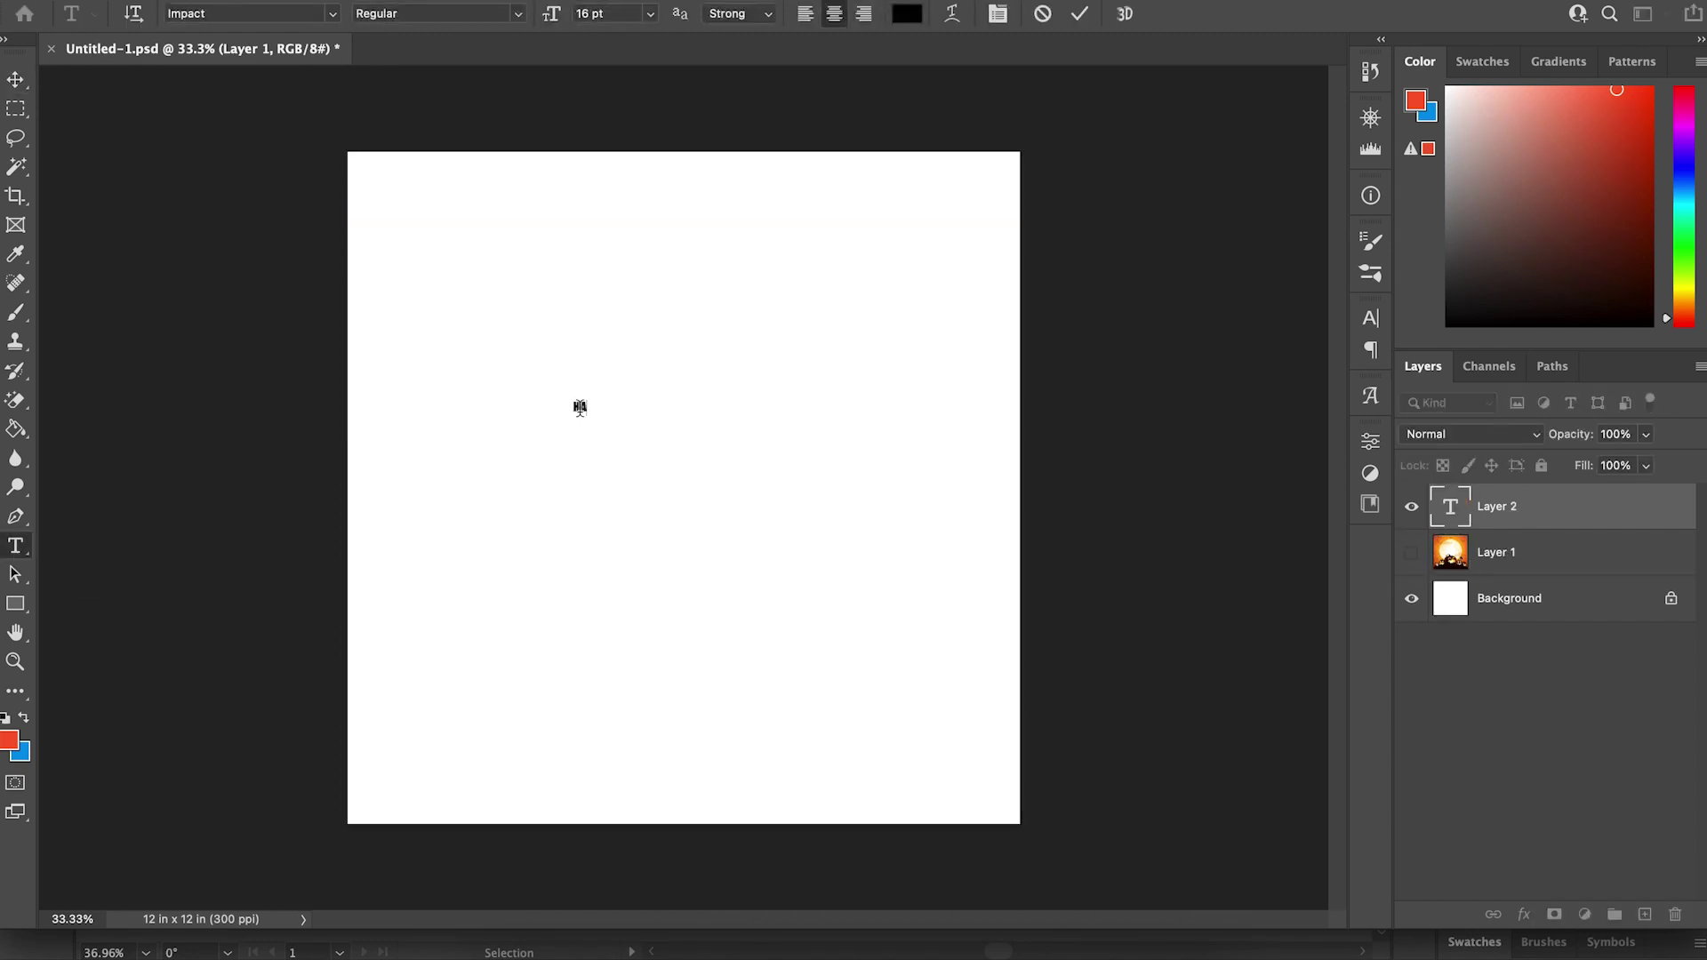
Step: Scale the HALLOWEEN text up so it spans the canvas width
key(ctrl+t)
drag(610, 407, 998, 530)
drag(552, 461, 346, 474)
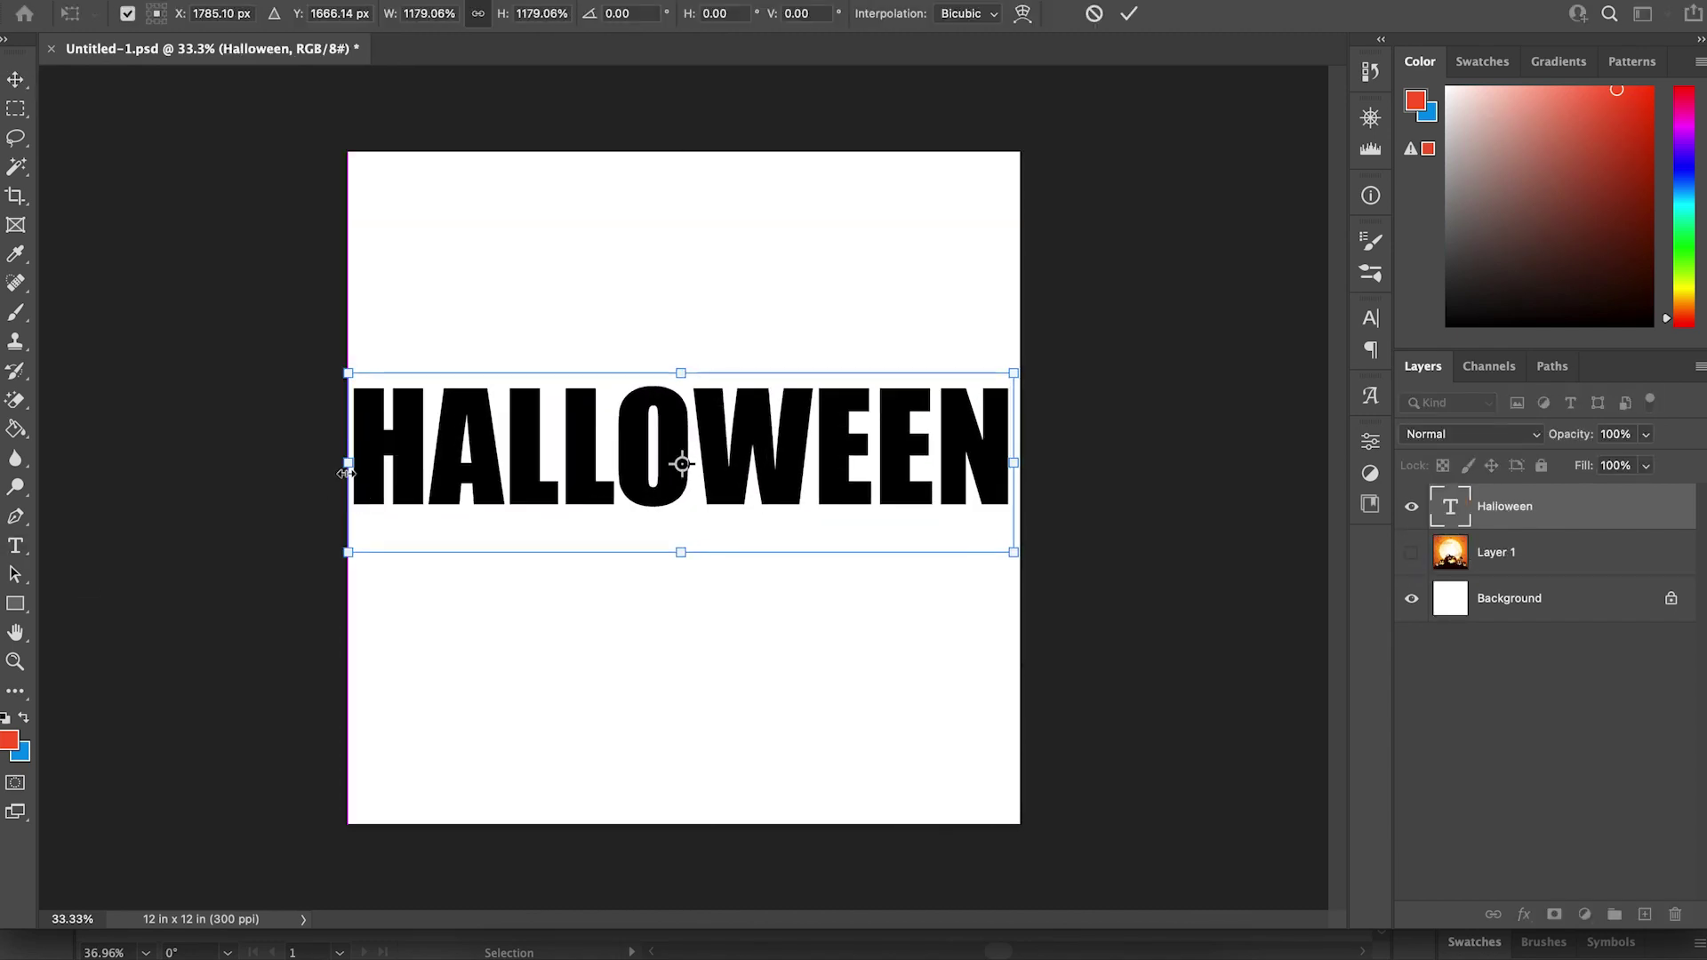
key(Return)
Step: Show the pumpkin image, move HALLOWEEN to the canvas bottom, and stretch the letters taller
click(1411, 553)
drag(876, 458, 876, 724)
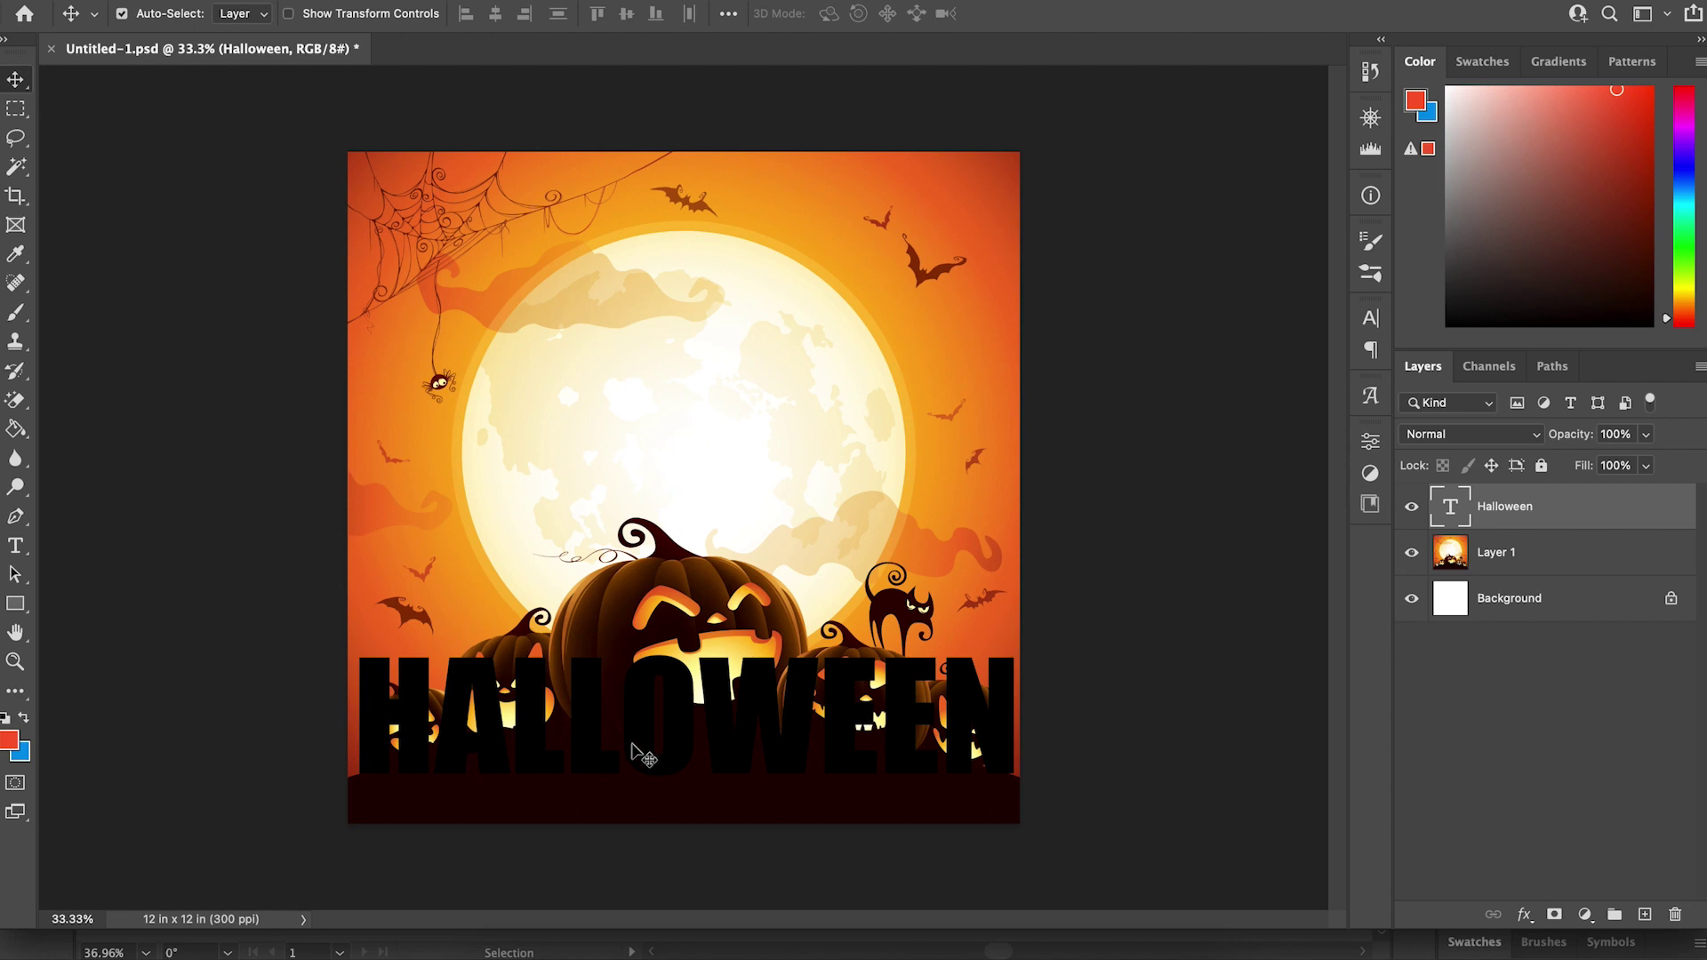
key(ctrl+t)
drag(685, 658, 685, 552)
mouse_move(685, 773)
mouse_down()
mouse_move(685, 883)
mouse_move(685, 782)
mouse_up()
key(Return)
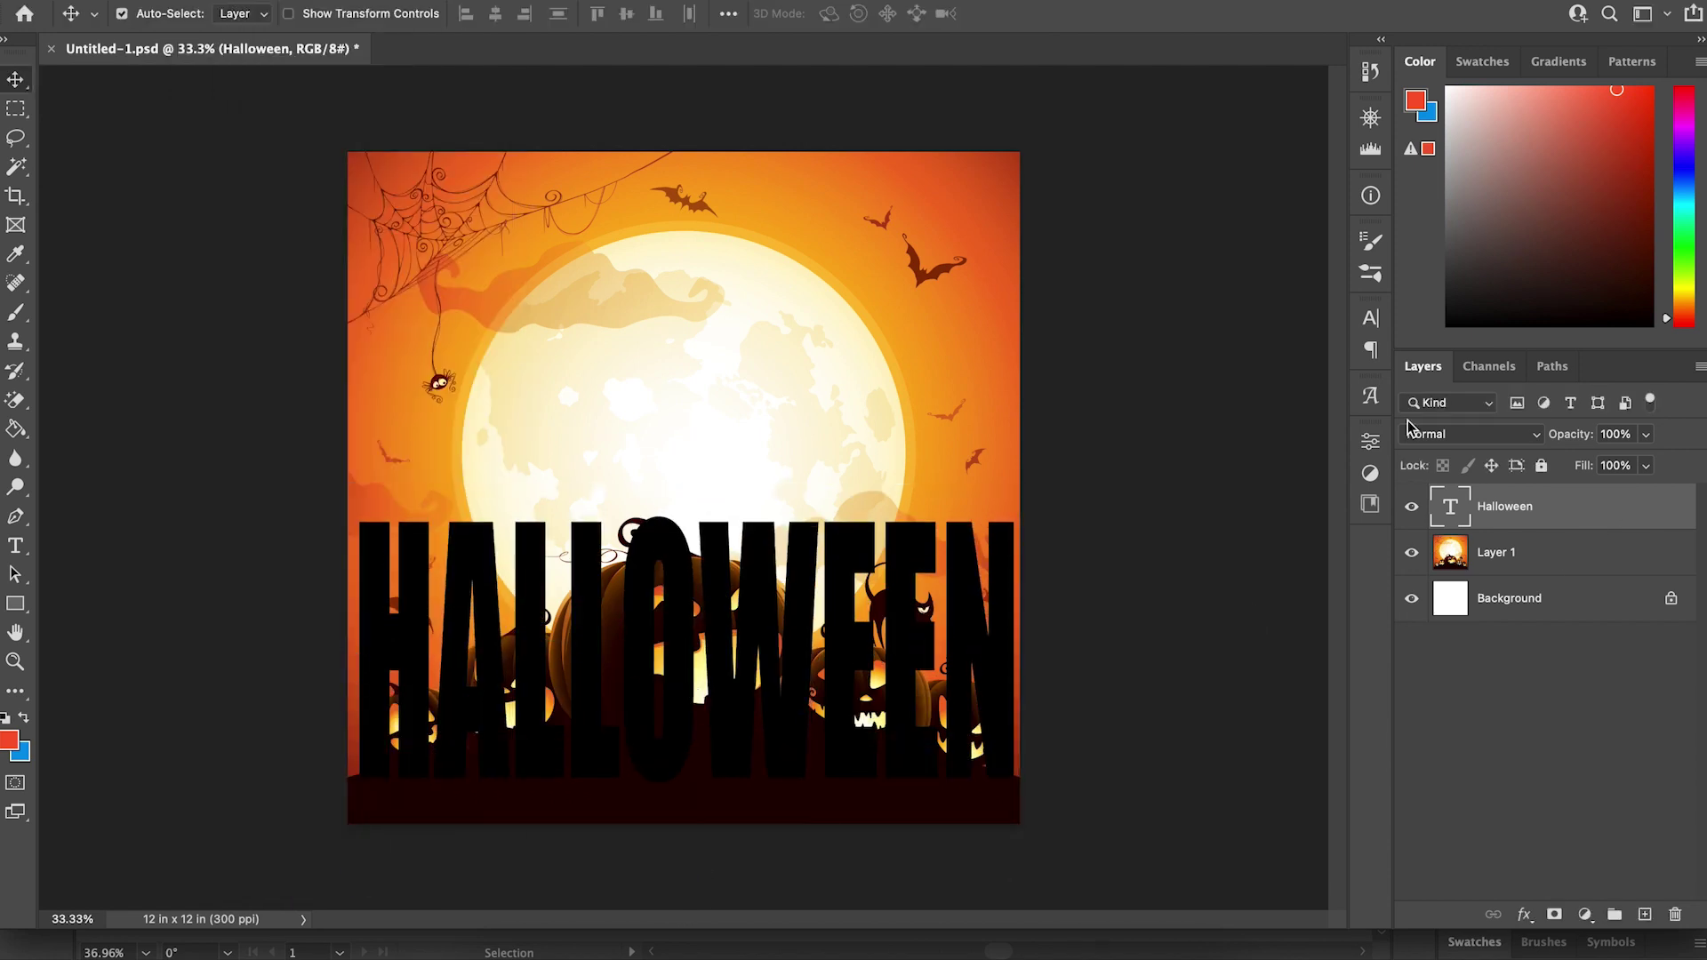
Step: Set the HALLOWEEN tracking to -50 in the Character panel
click(1372, 318)
click(1334, 402)
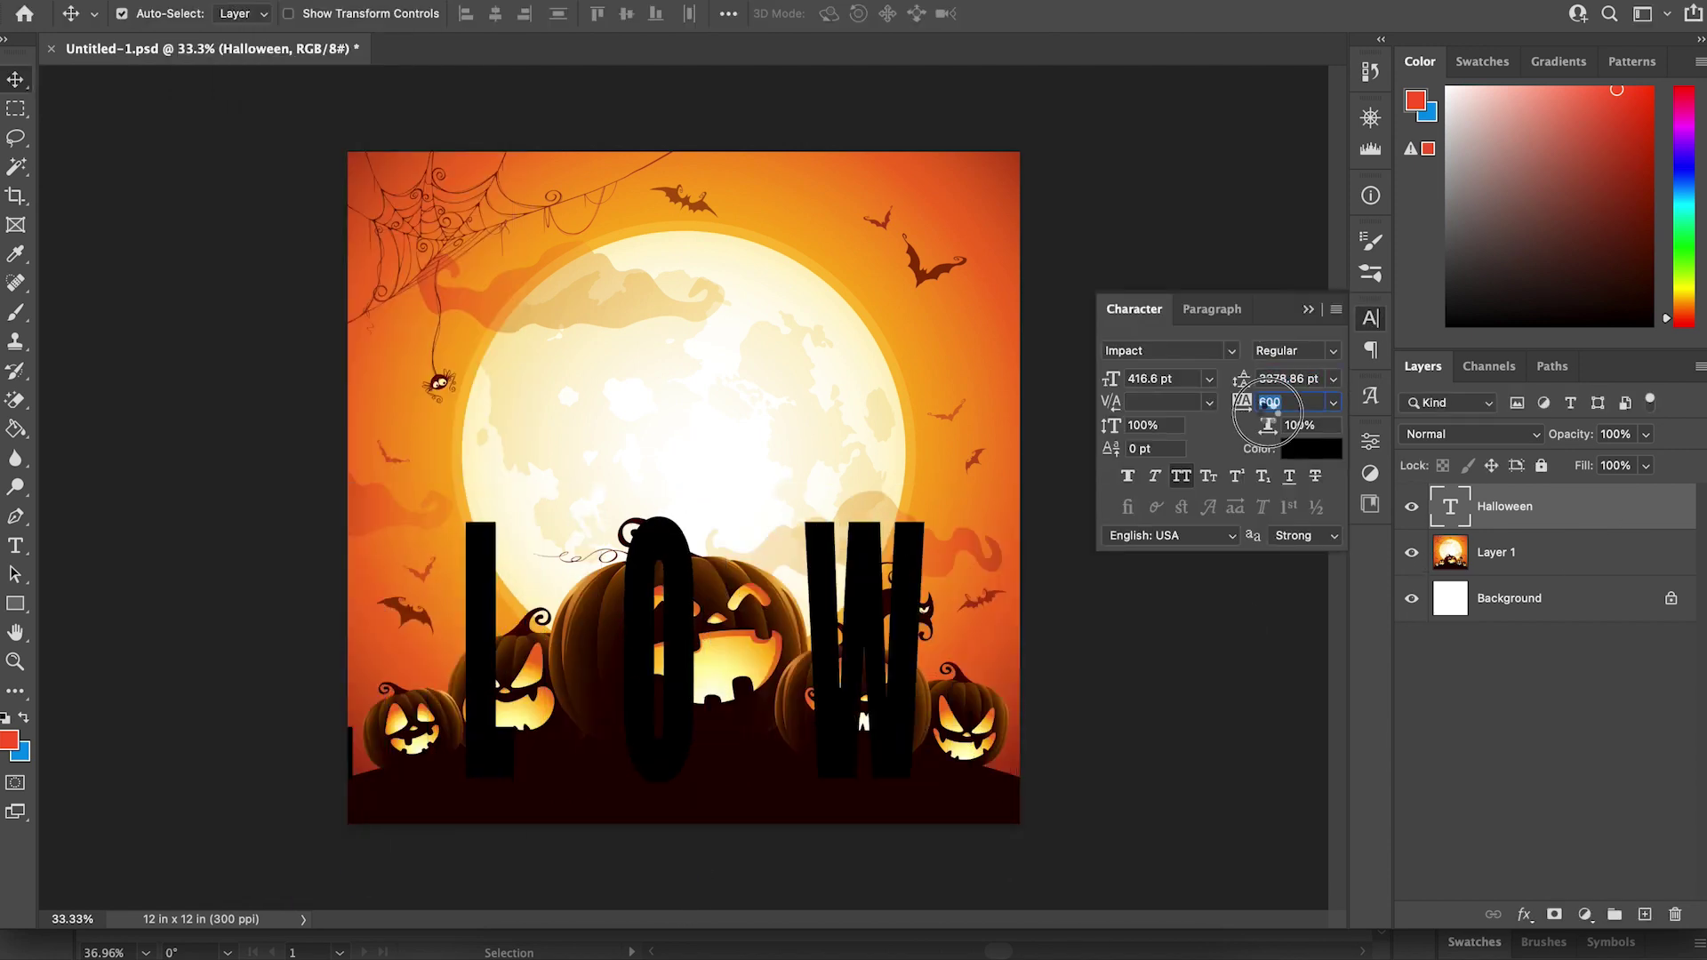
click(1328, 432)
click(1334, 402)
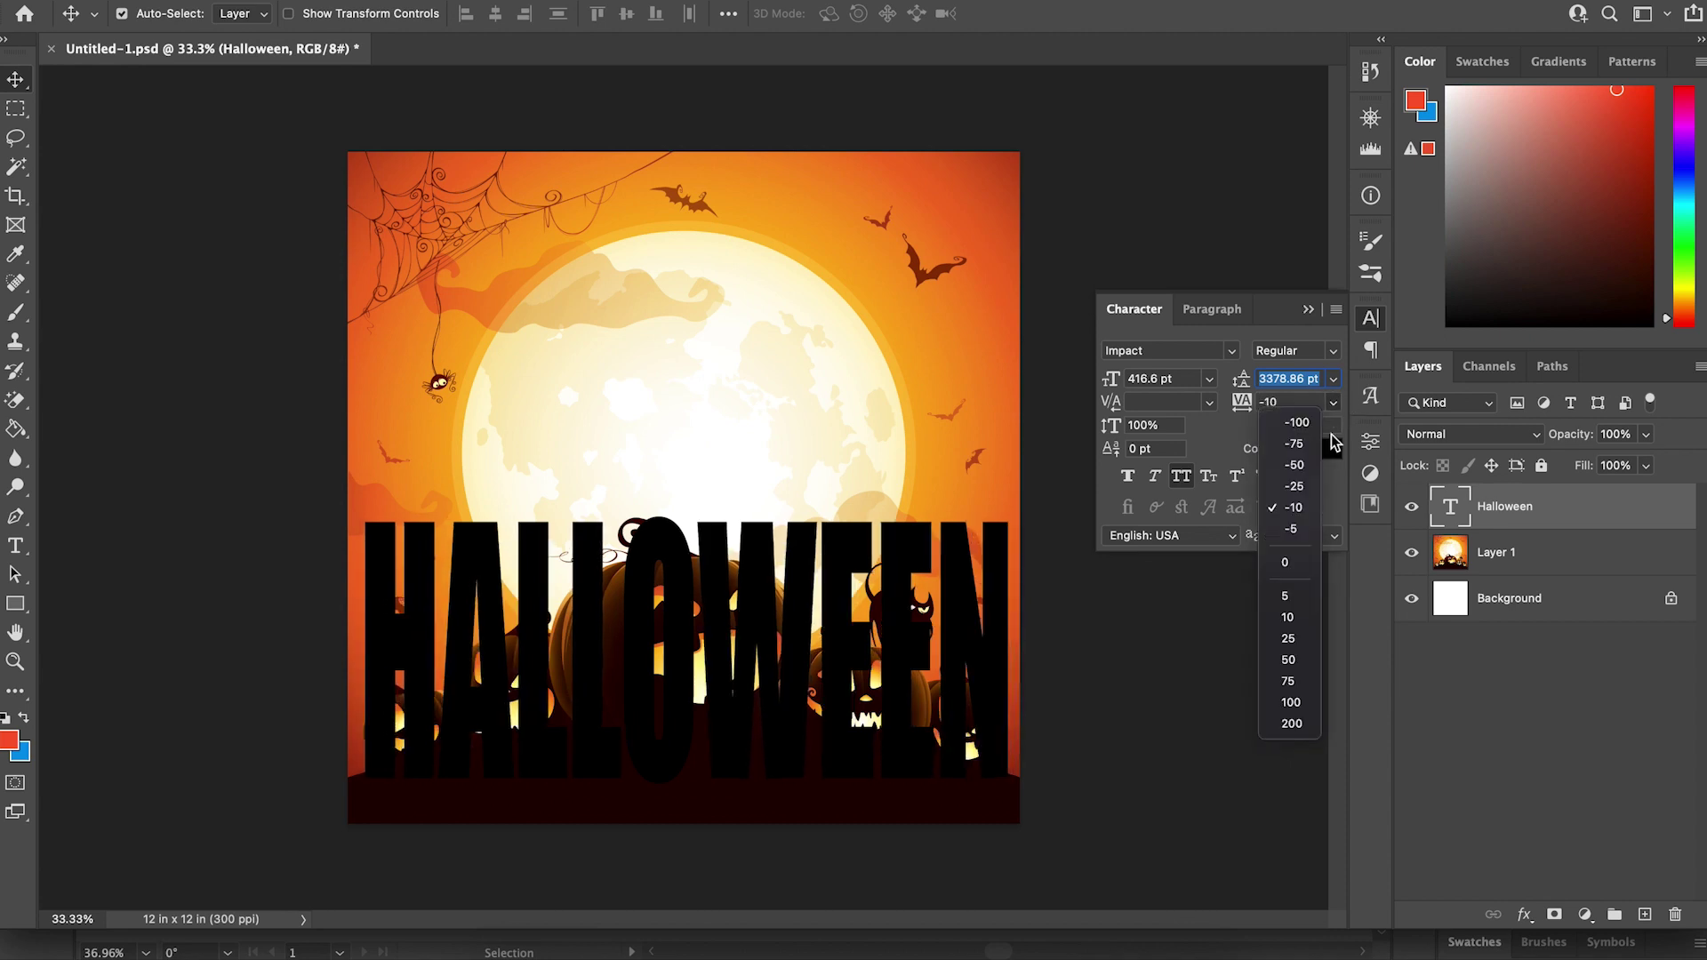
click(1310, 470)
Step: Widen HALLOWEEN to both canvas edges and place the pumpkin image layer above it
key(ctrl+t)
drag(361, 687, 350, 695)
drag(983, 686, 1010, 685)
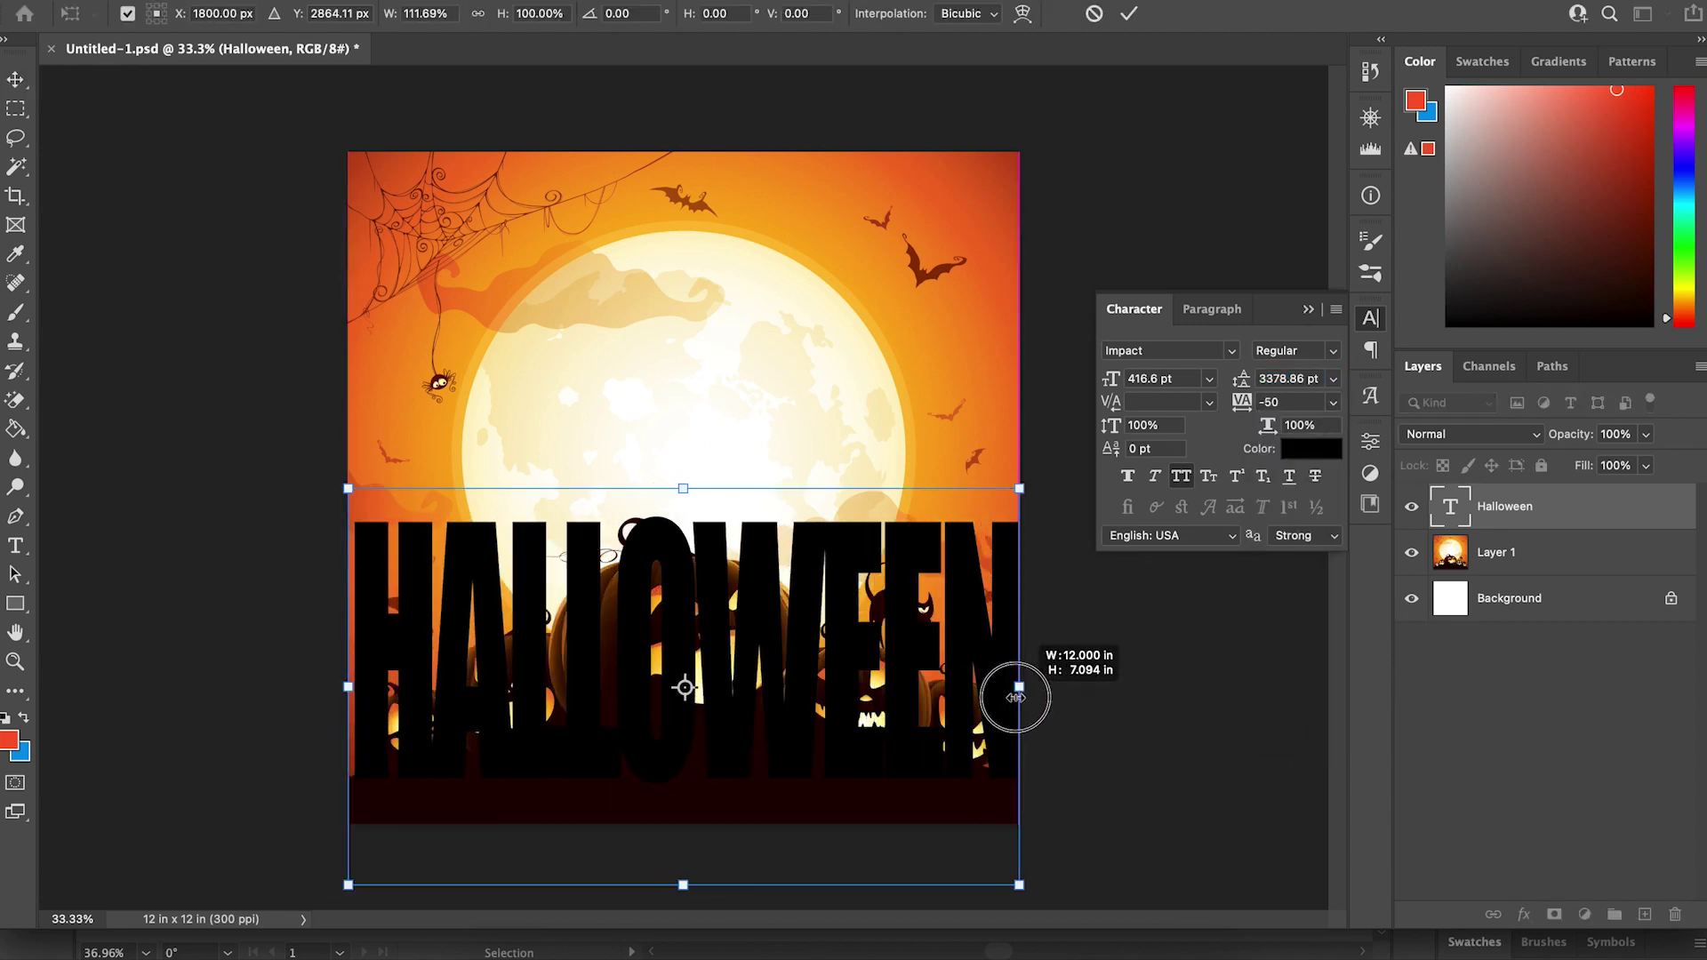
key(Return)
drag(1573, 553, 1562, 512)
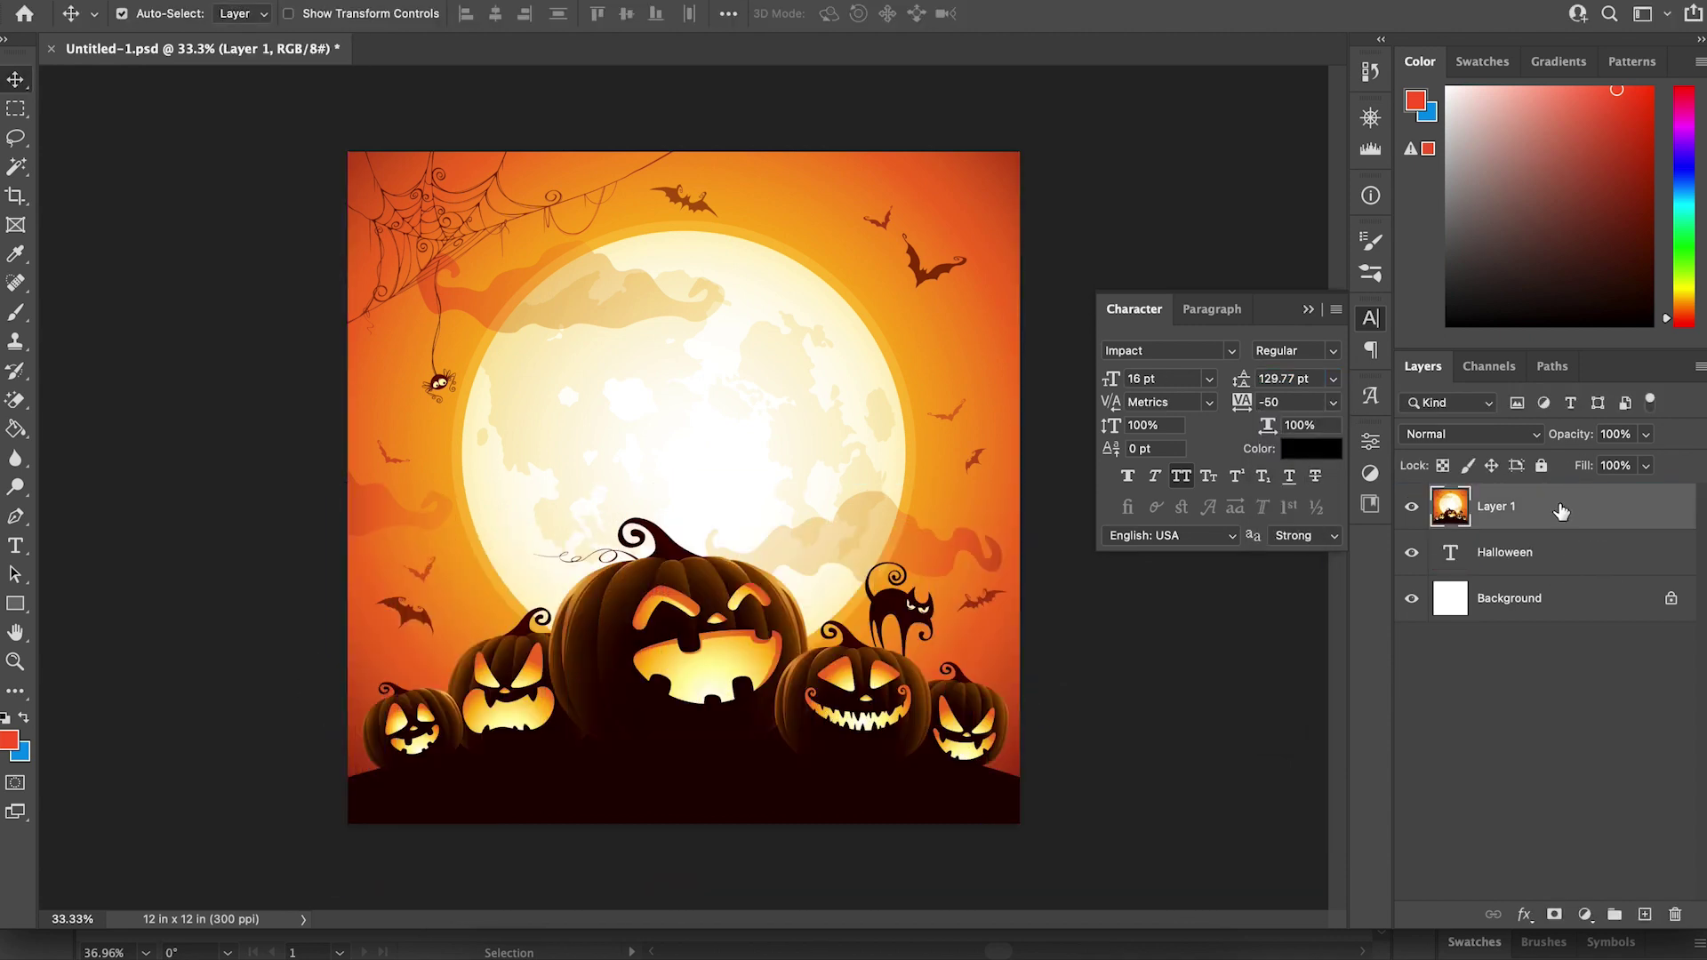
Step: Clip the pumpkin image into the HALLOWEEN letters and shift it slightly right
right_click(1531, 516)
key(Escape)
key(ctrl+alt+g)
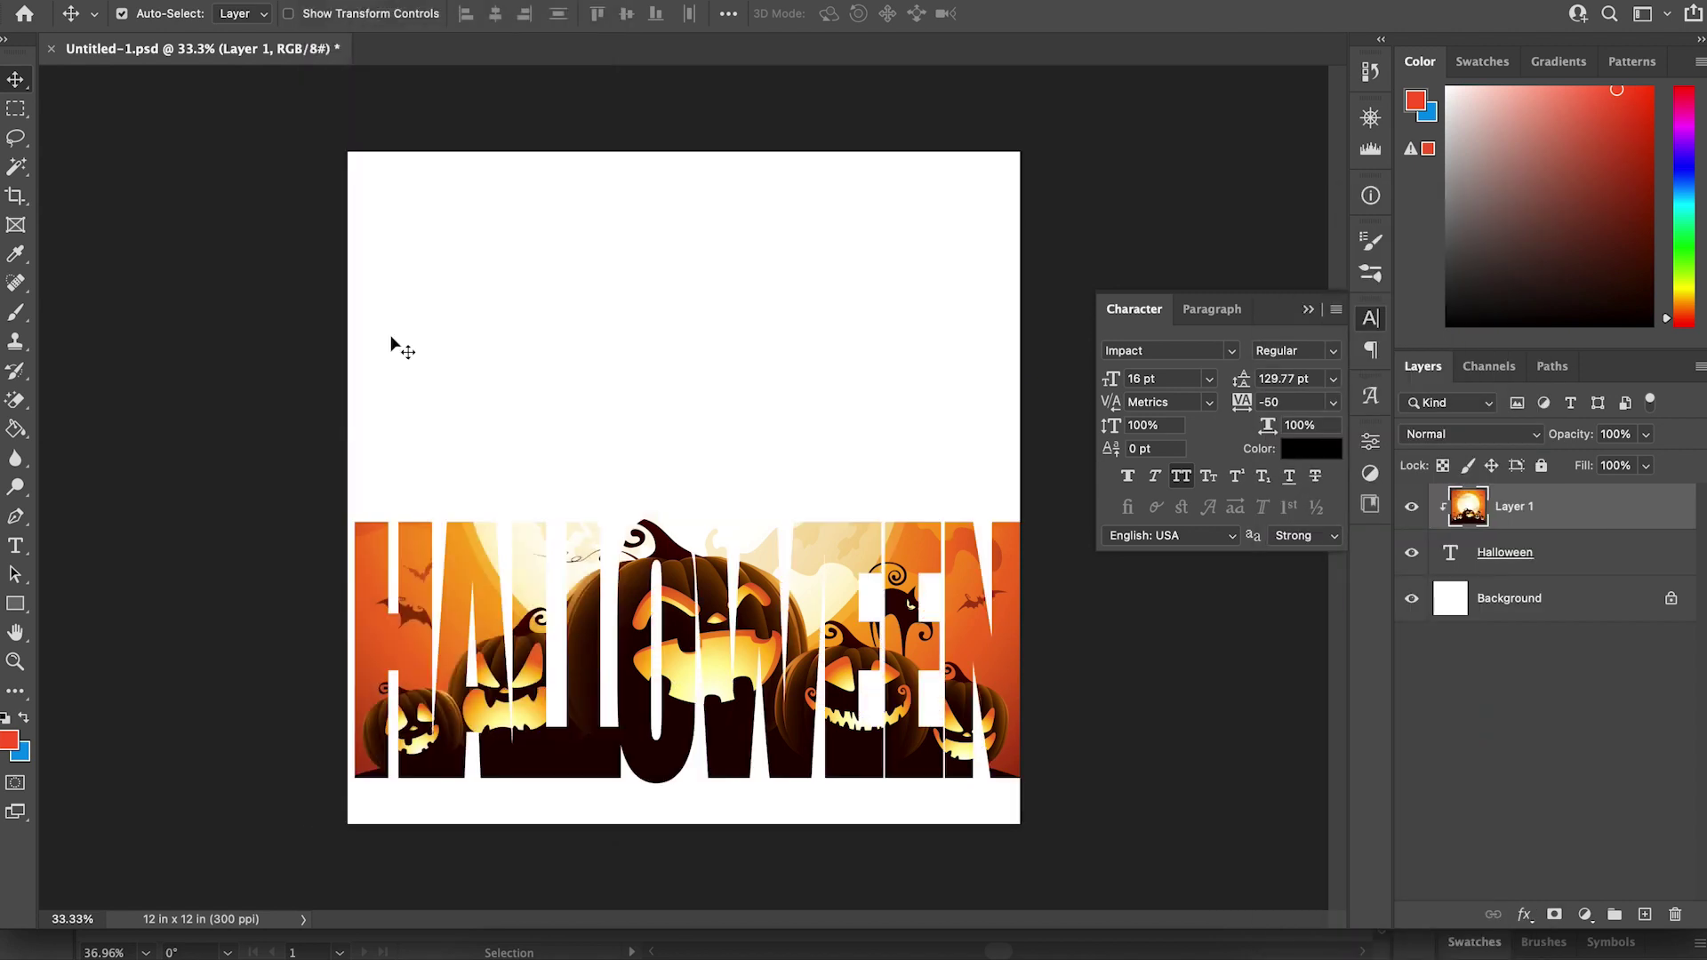
drag(910, 735, 918, 734)
Step: Select both the text and image layers and narrow them slightly together
click(1123, 850)
drag(1037, 839, 762, 648)
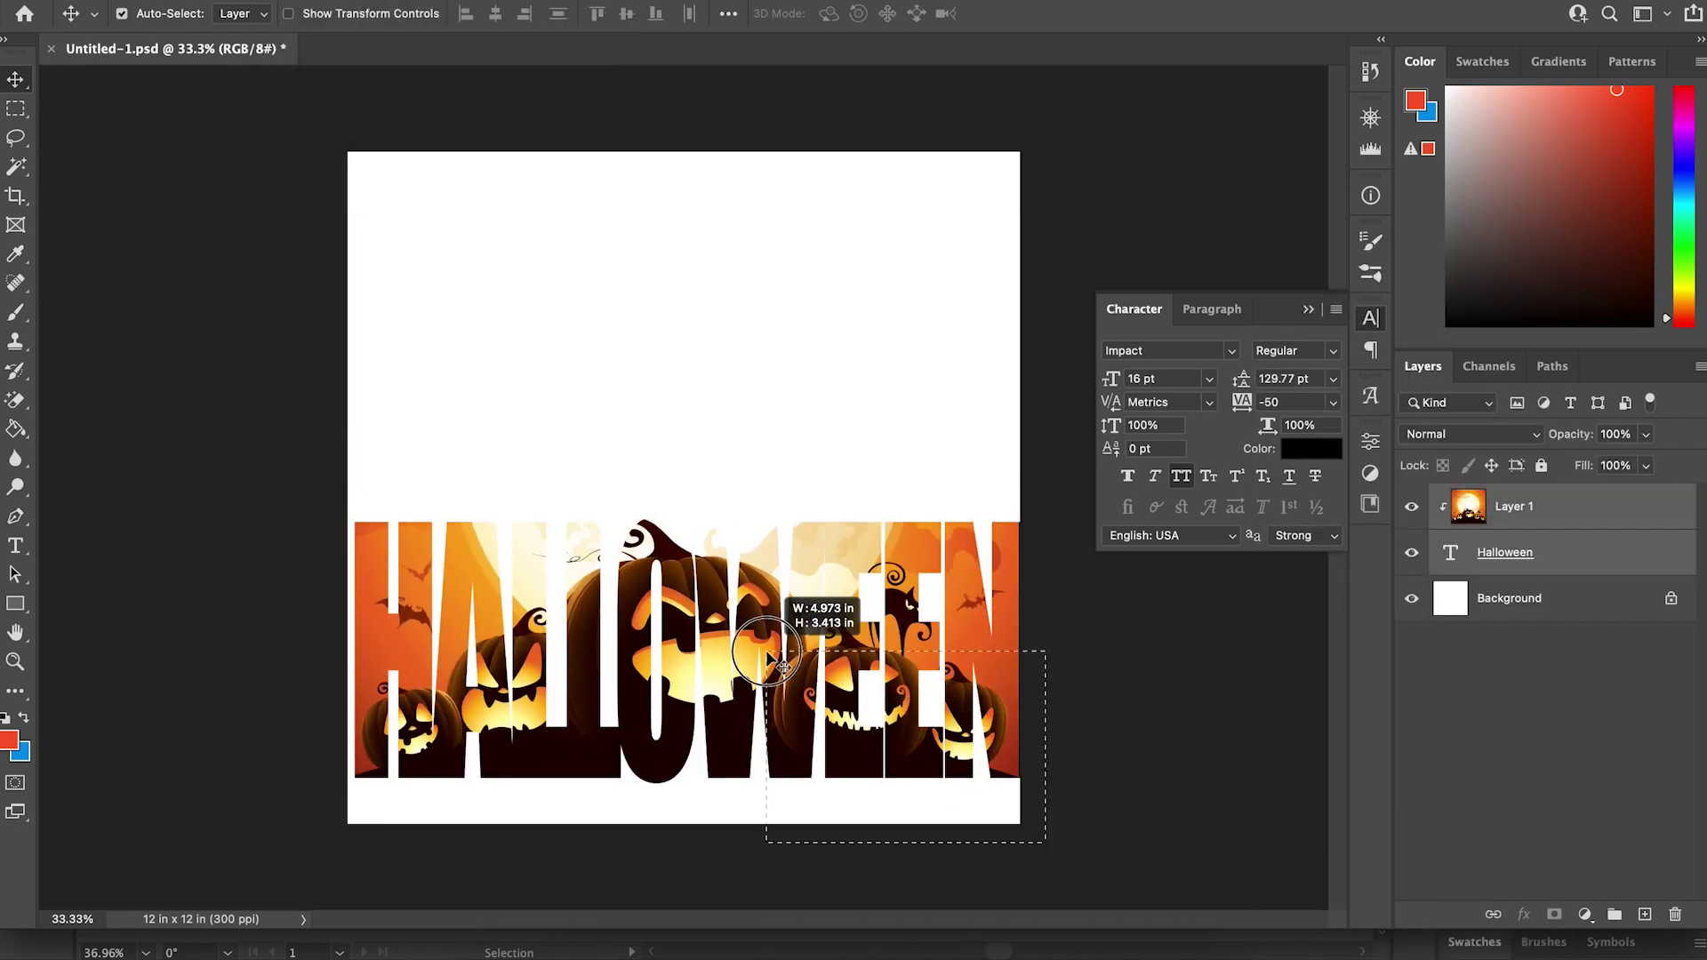
key(ctrl+t)
drag(1018, 487, 1001, 490)
Step: Give the HALLOWEEN text layer a drop shadow and an outline stroke
click(1657, 514)
double_click(1573, 553)
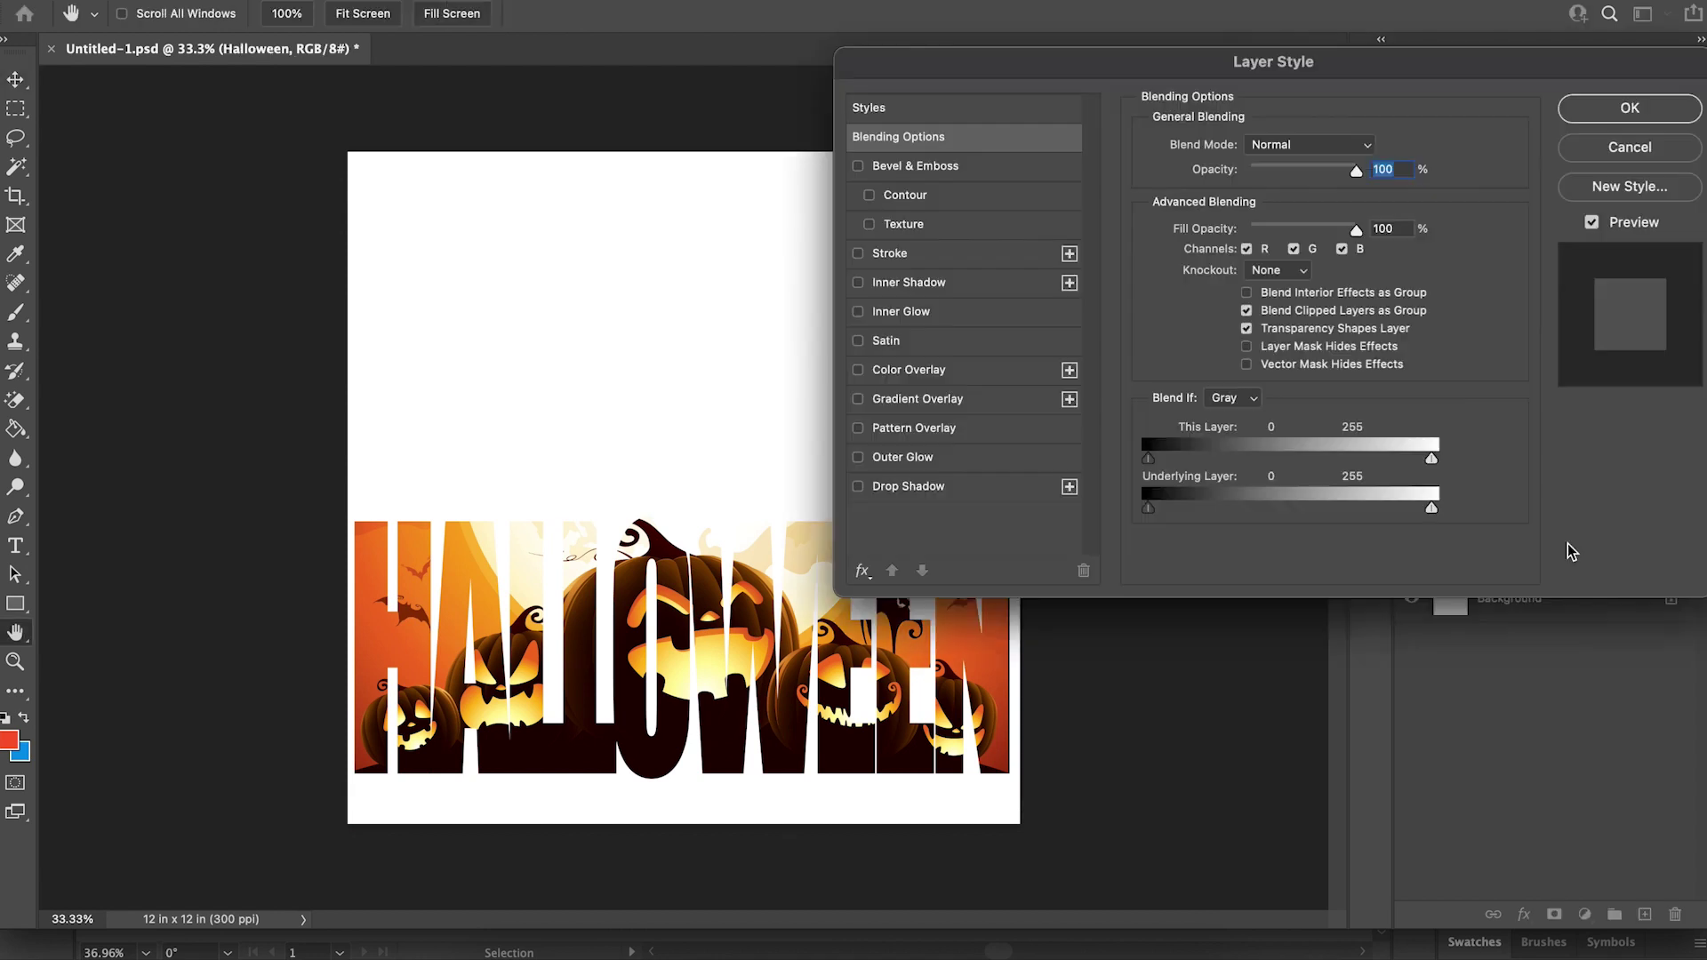
click(858, 487)
click(890, 253)
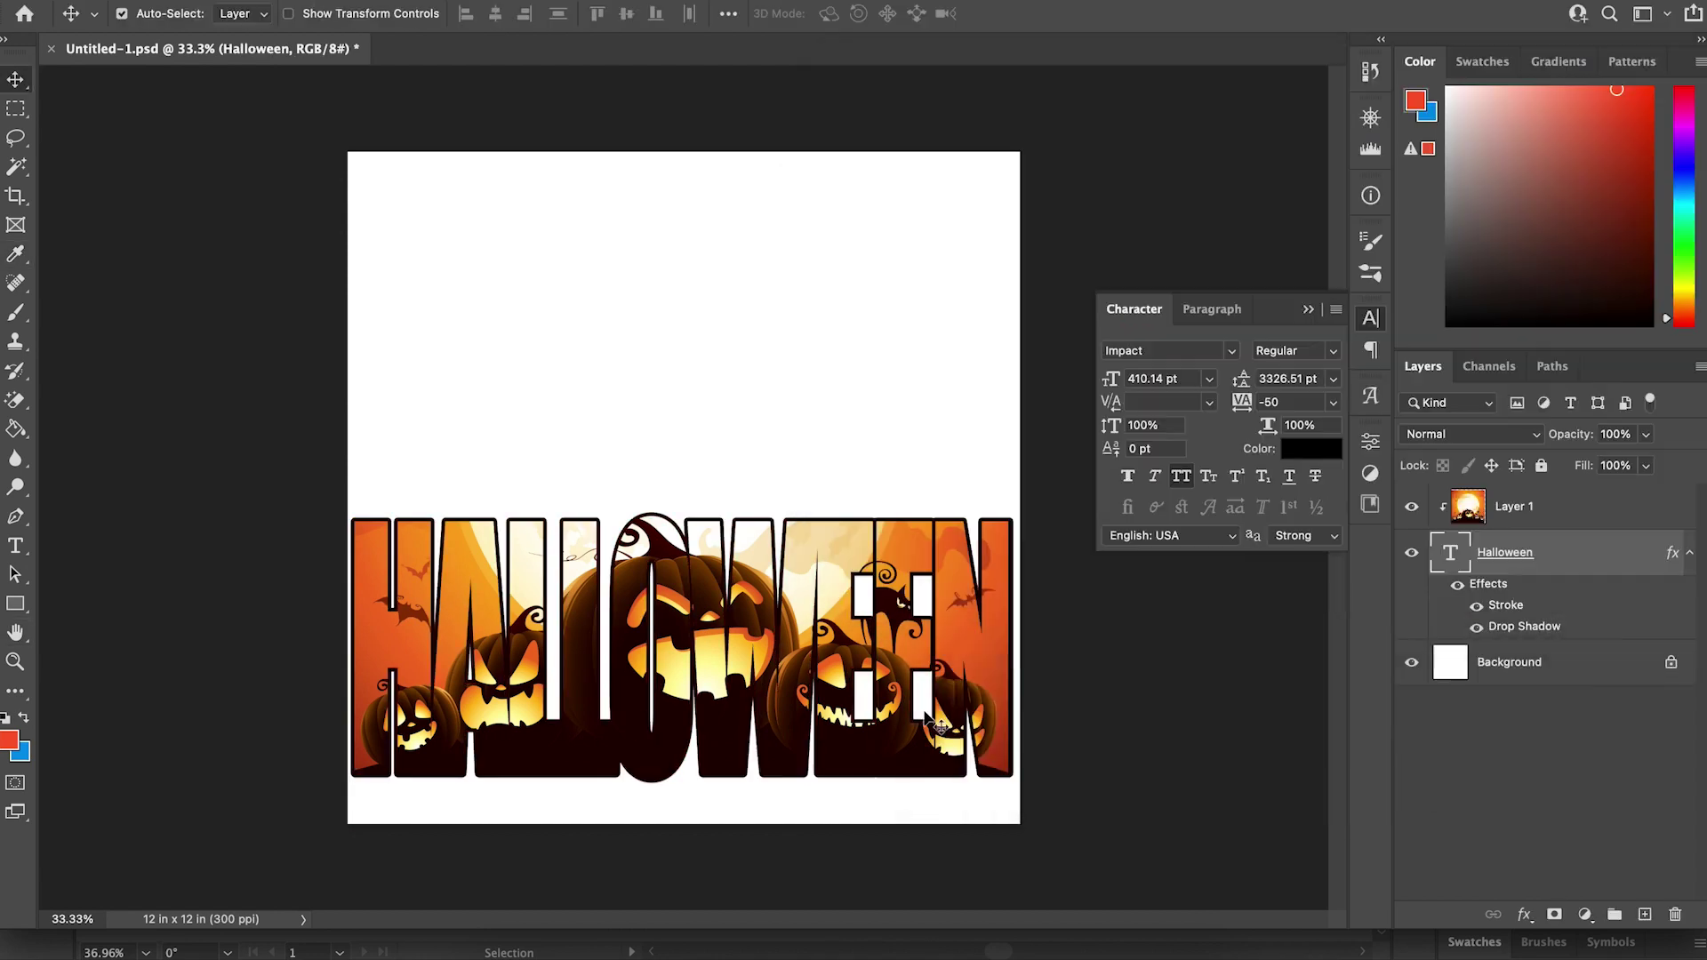
drag(1083, 827, 943, 788)
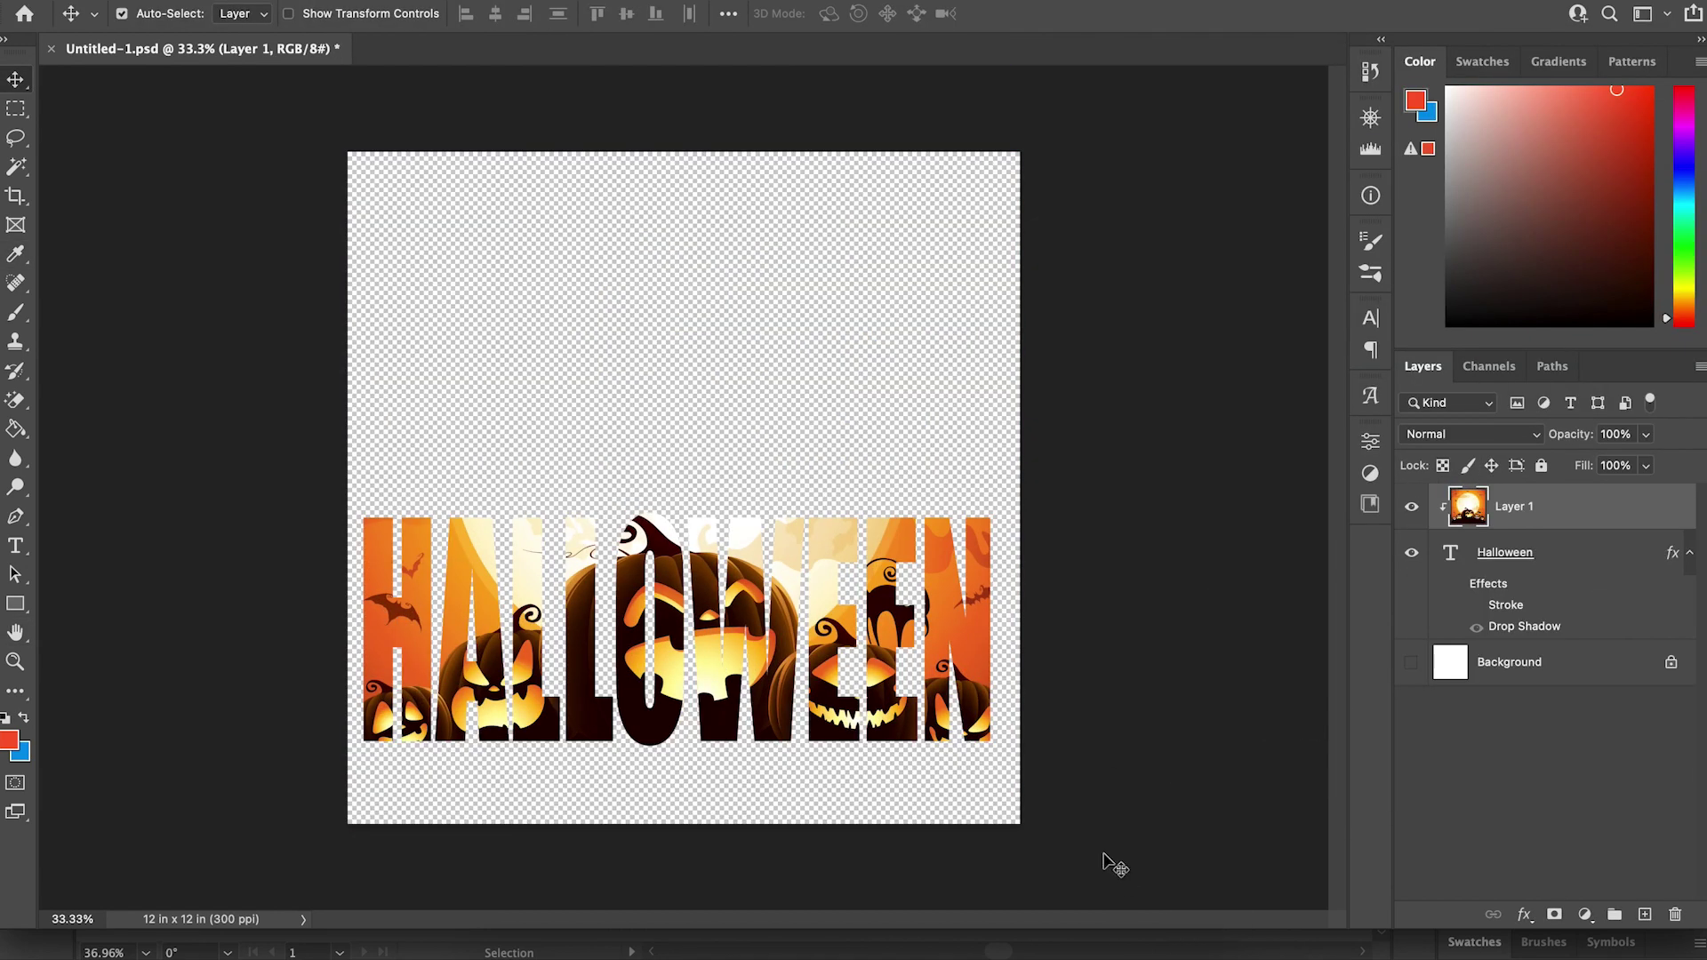
Step: Show the white background and paint rough distressed brush strokes over the moon
click(1411, 663)
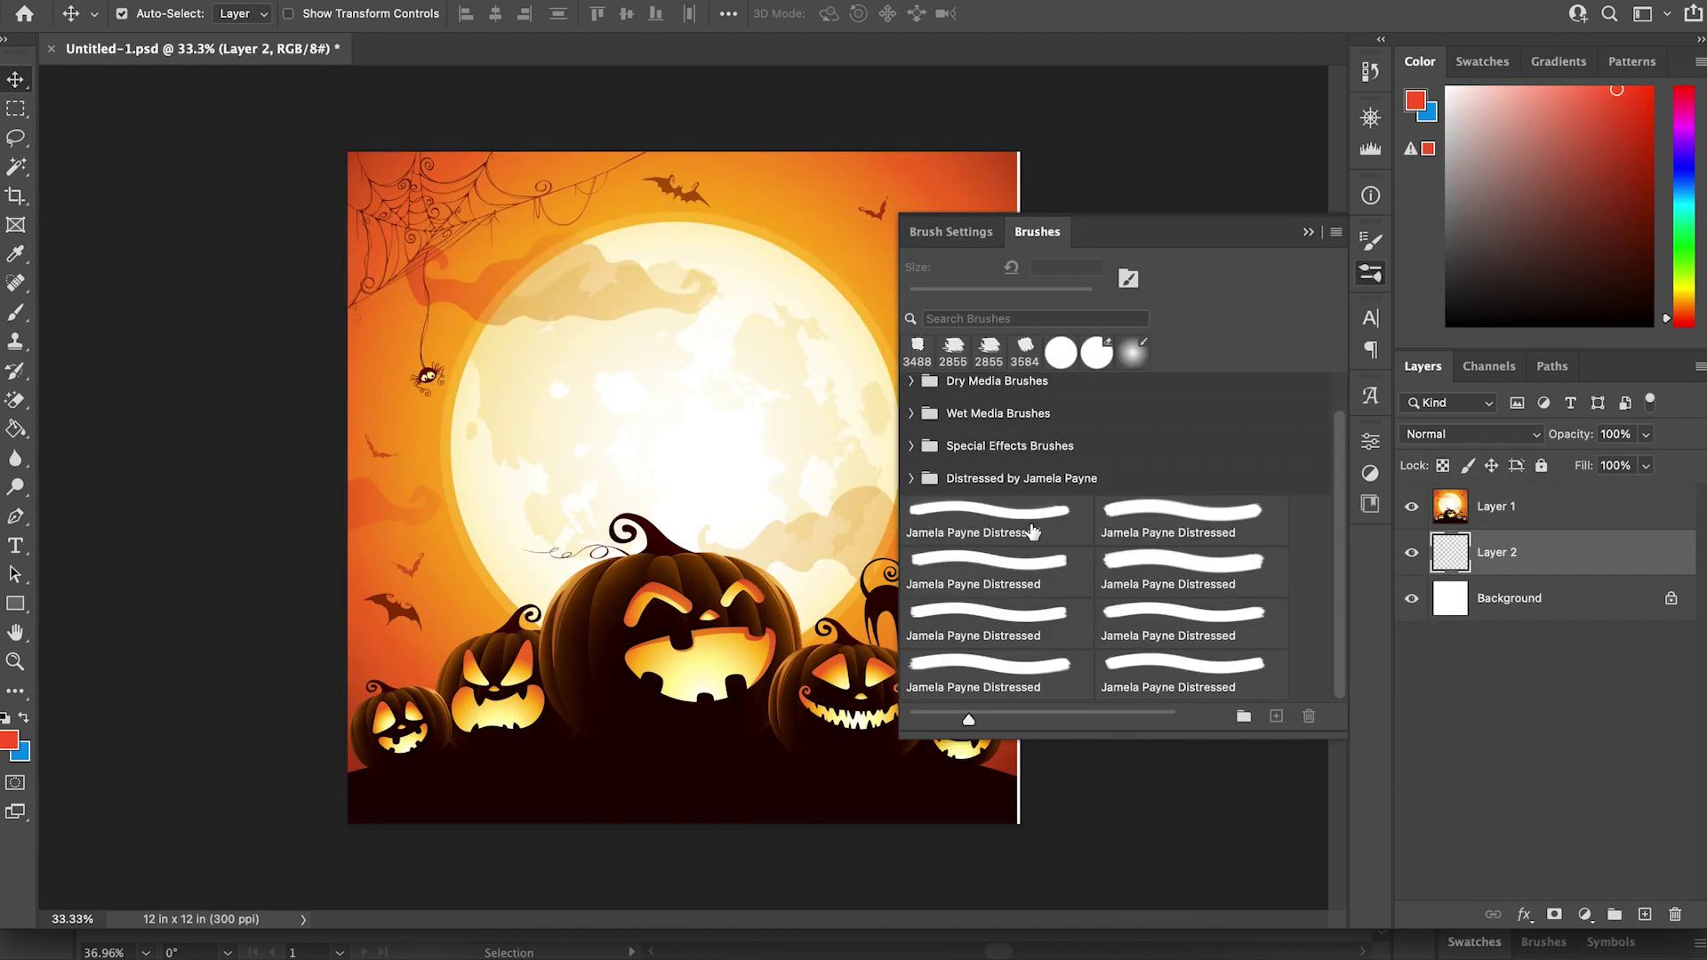
click(1190, 569)
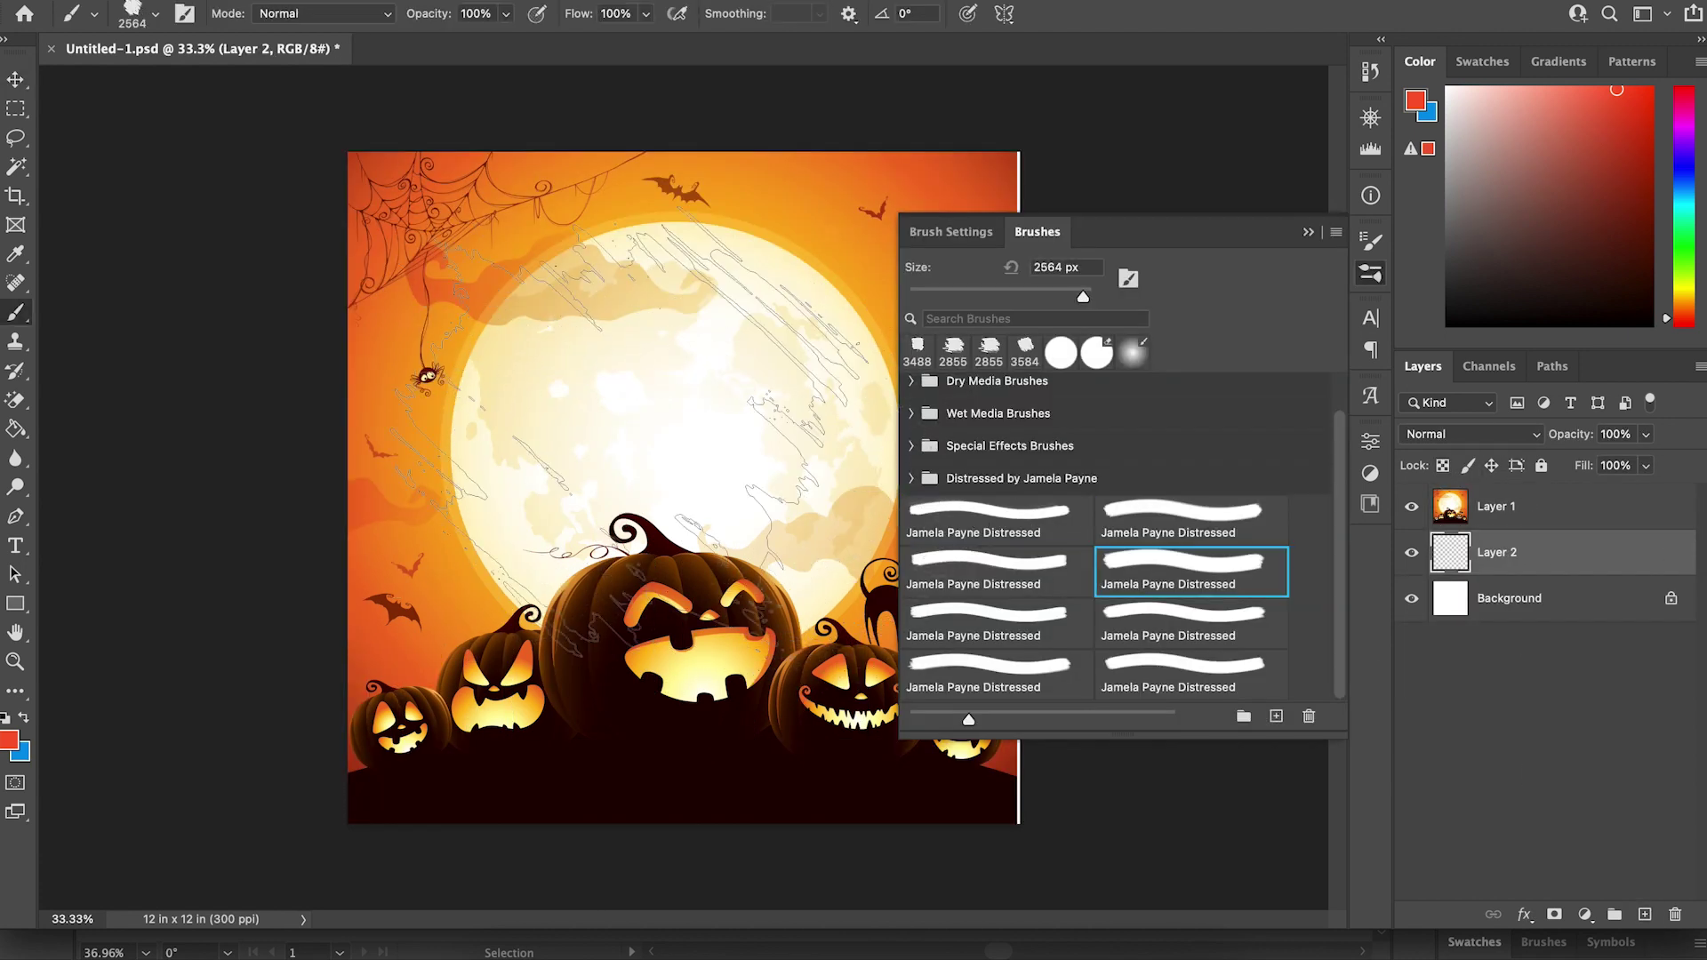
drag(551, 498, 783, 293)
drag(1511, 552, 1573, 505)
click(910, 480)
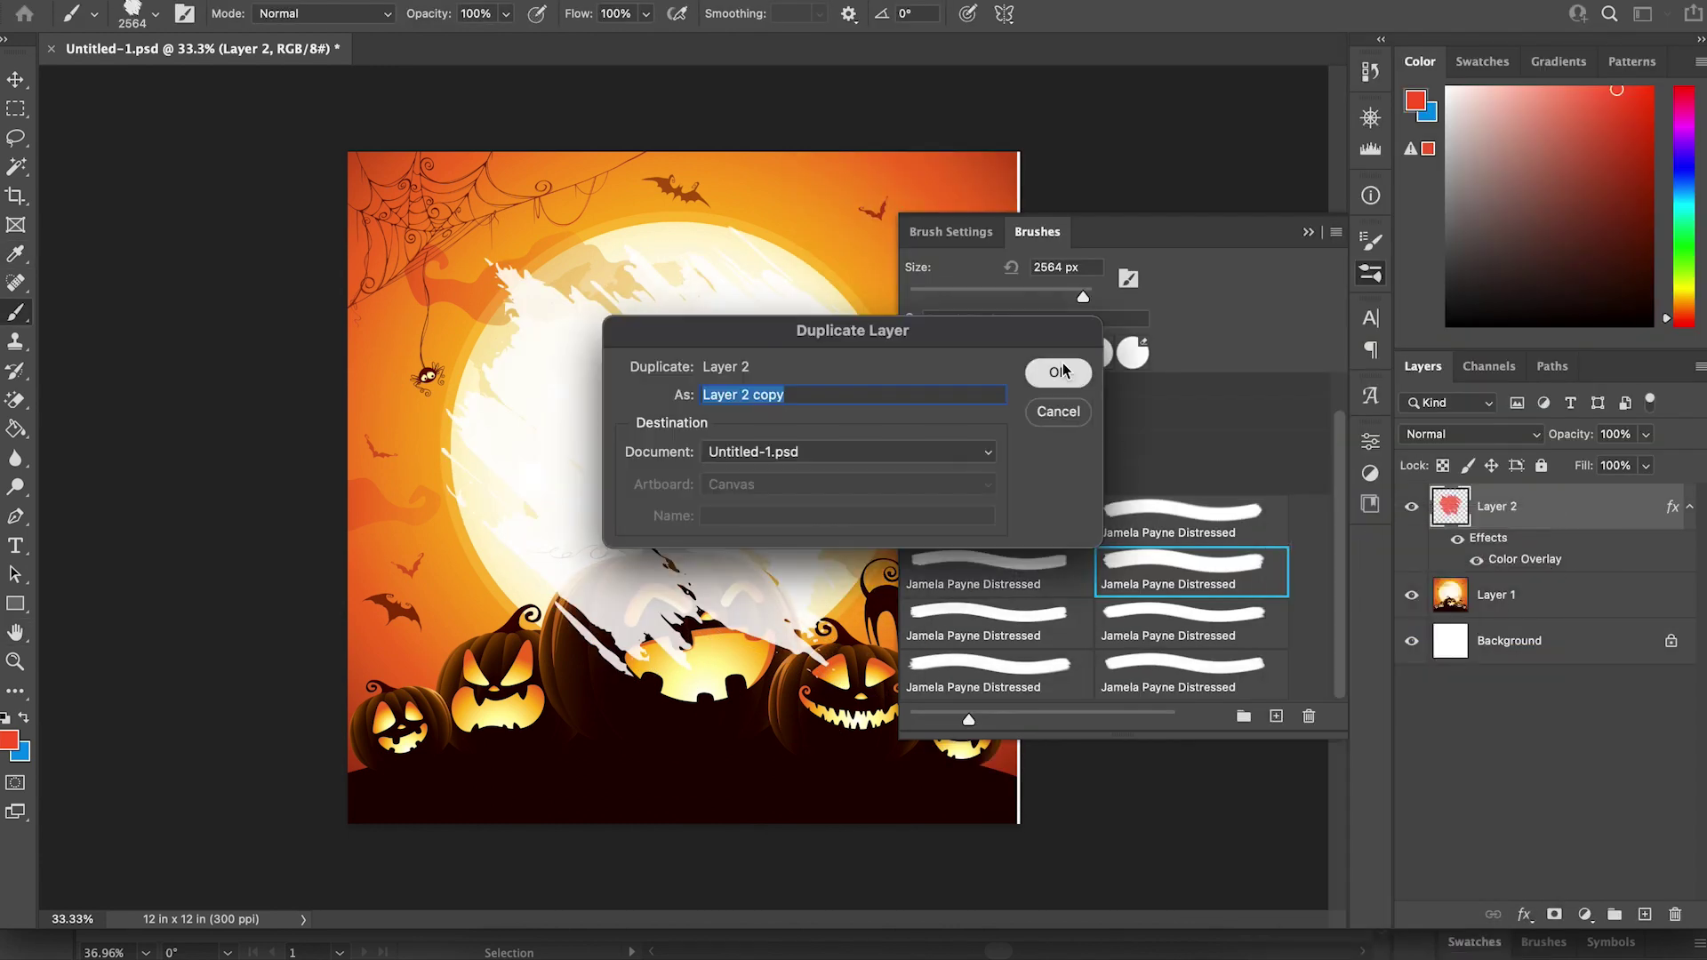
Step: Merge the duplicated white brush-stroke layers and move the shape below the image
click(1055, 370)
right_click(1588, 596)
key(Escape)
right_click(1511, 507)
click(1360, 325)
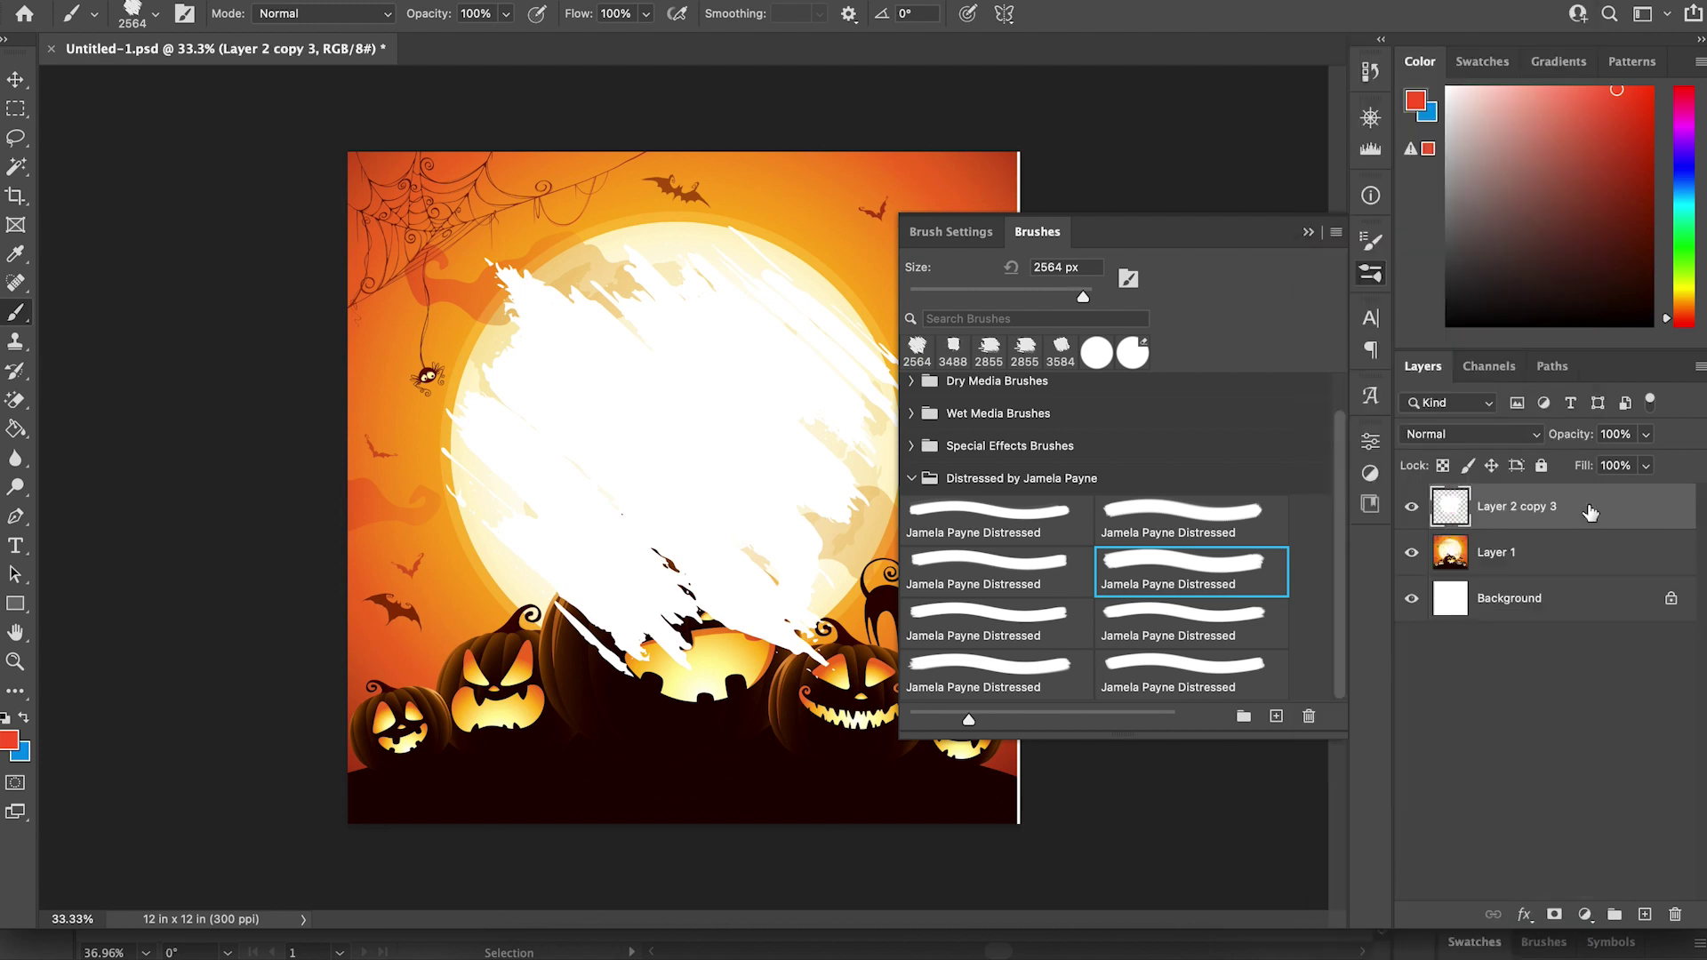
key(ctrl+bracketleft)
Step: Clip the pumpkin image into the brush-stroke shape and reposition it inside
key(v)
click(1512, 507)
right_click(1511, 507)
click(1289, 924)
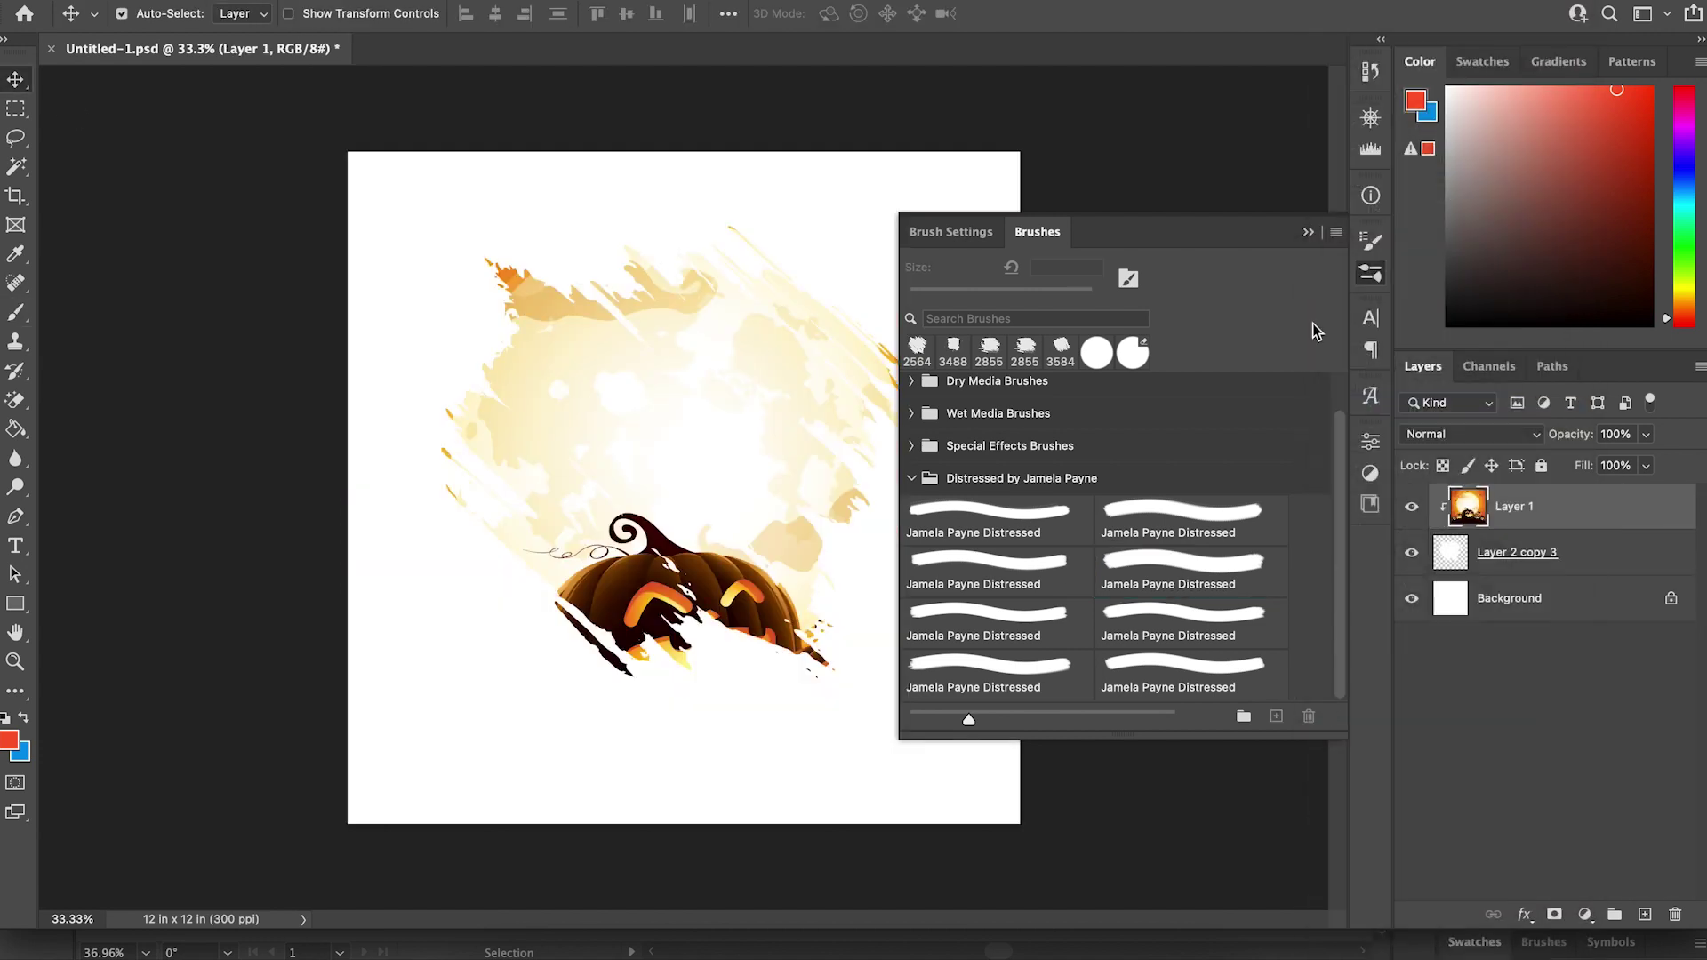
drag(745, 558, 734, 410)
Step: Add a drop shadow to the brush-stroke shape and apply it
double_click(1600, 552)
click(965, 462)
drag(1374, 61, 1552, 42)
key(Return)
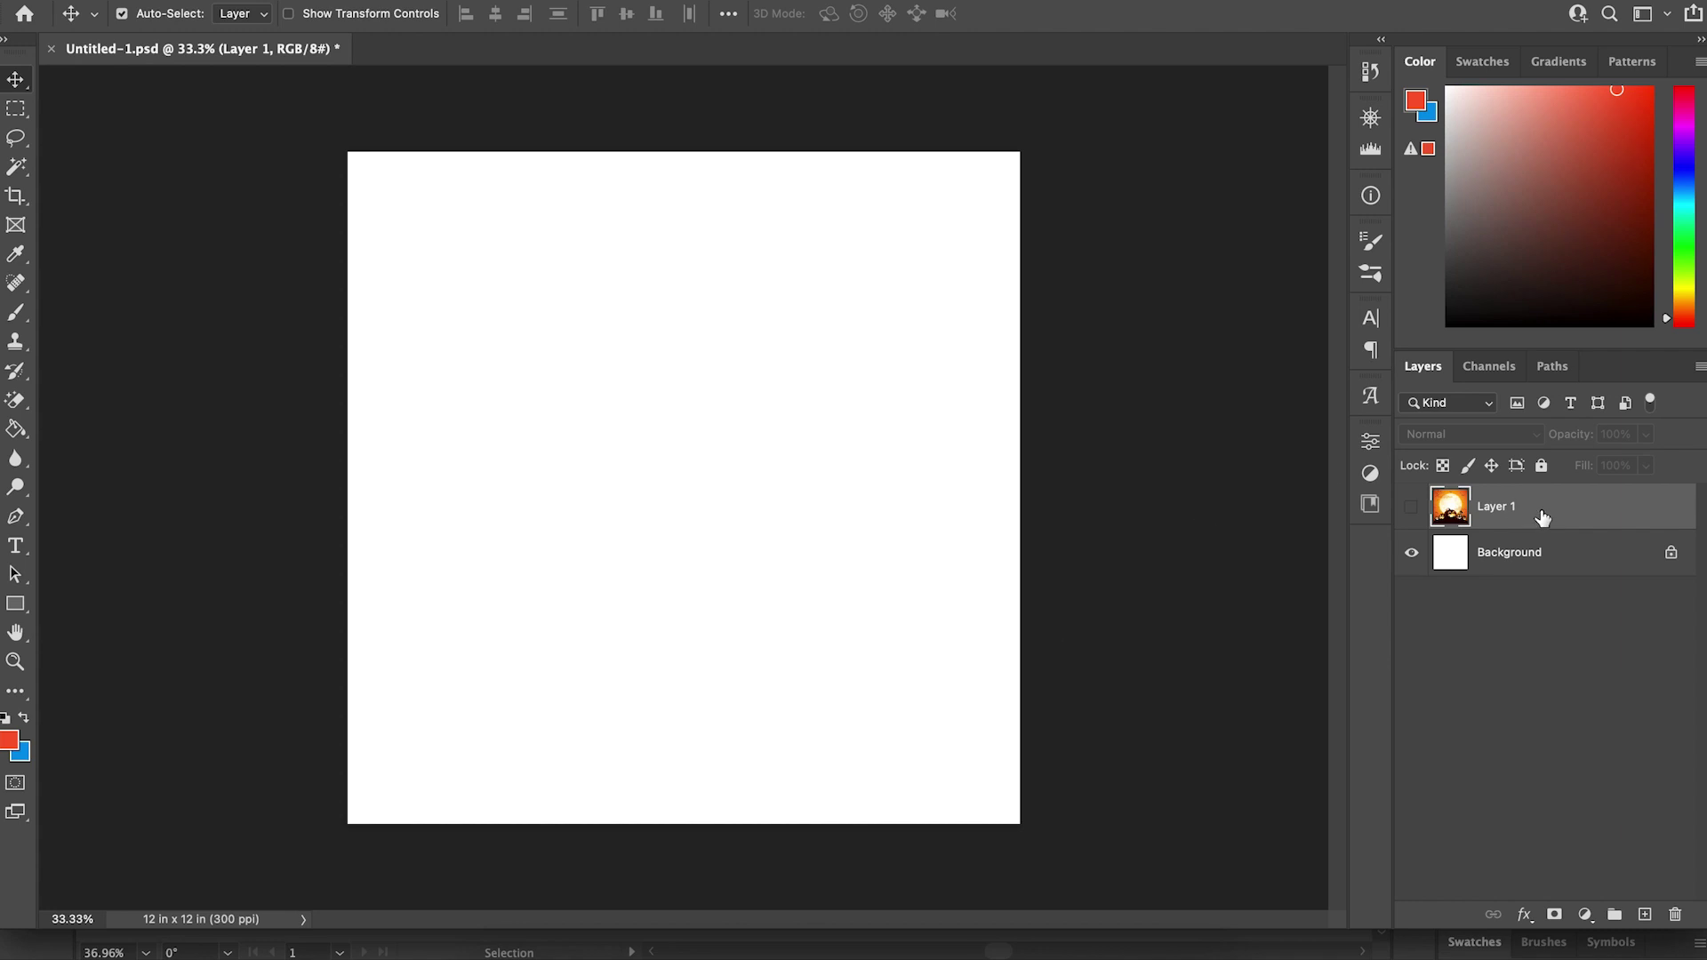
Step: Toggle the pumpkin-and-moon image on and off, leaving it hidden
click(1413, 509)
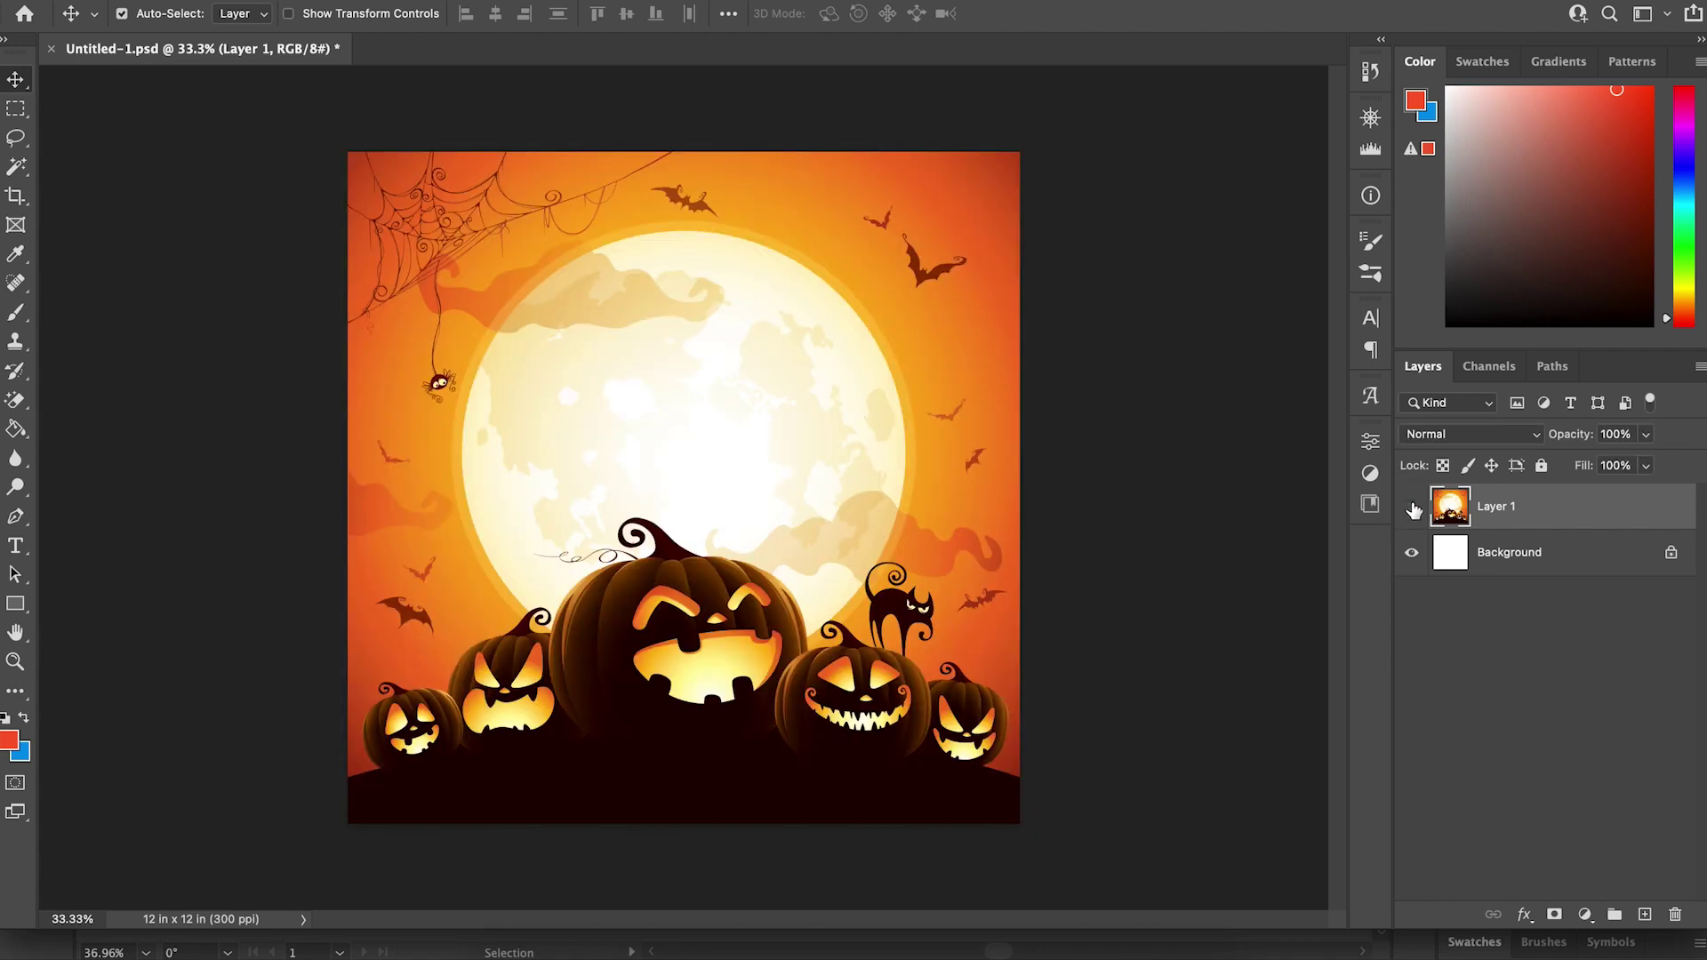
click(1413, 508)
click(1411, 512)
click(1411, 511)
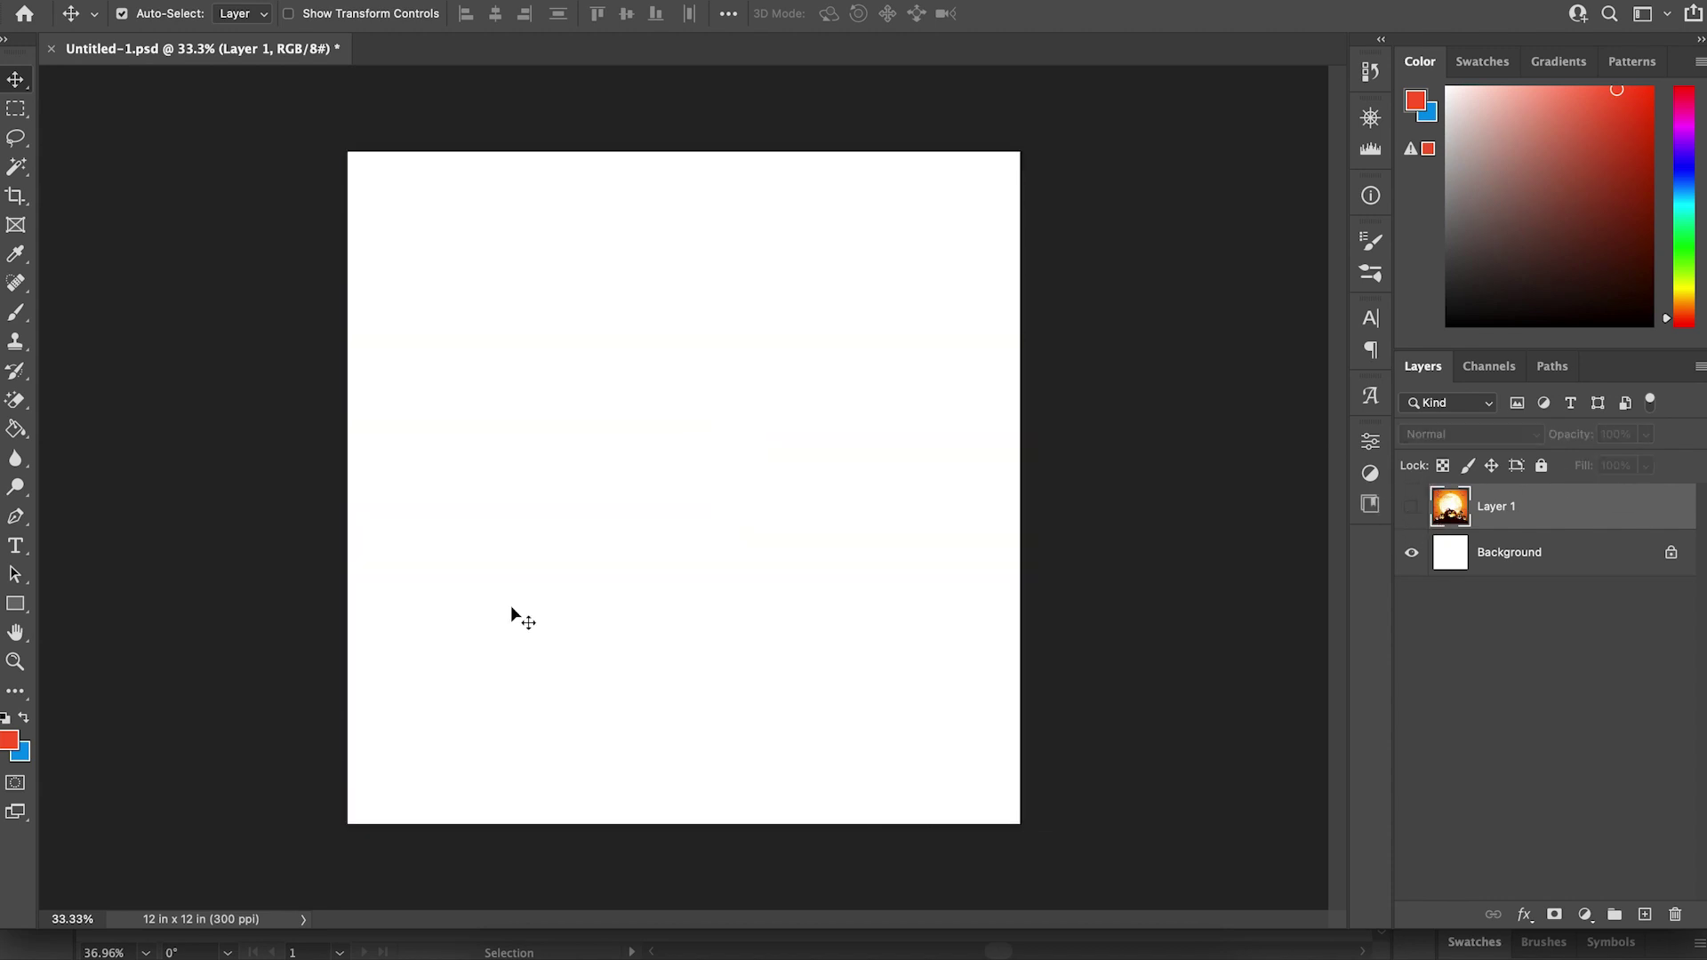
Step: Add a new text layer reading HALLOWEEN on the canvas and commit it
click(15, 545)
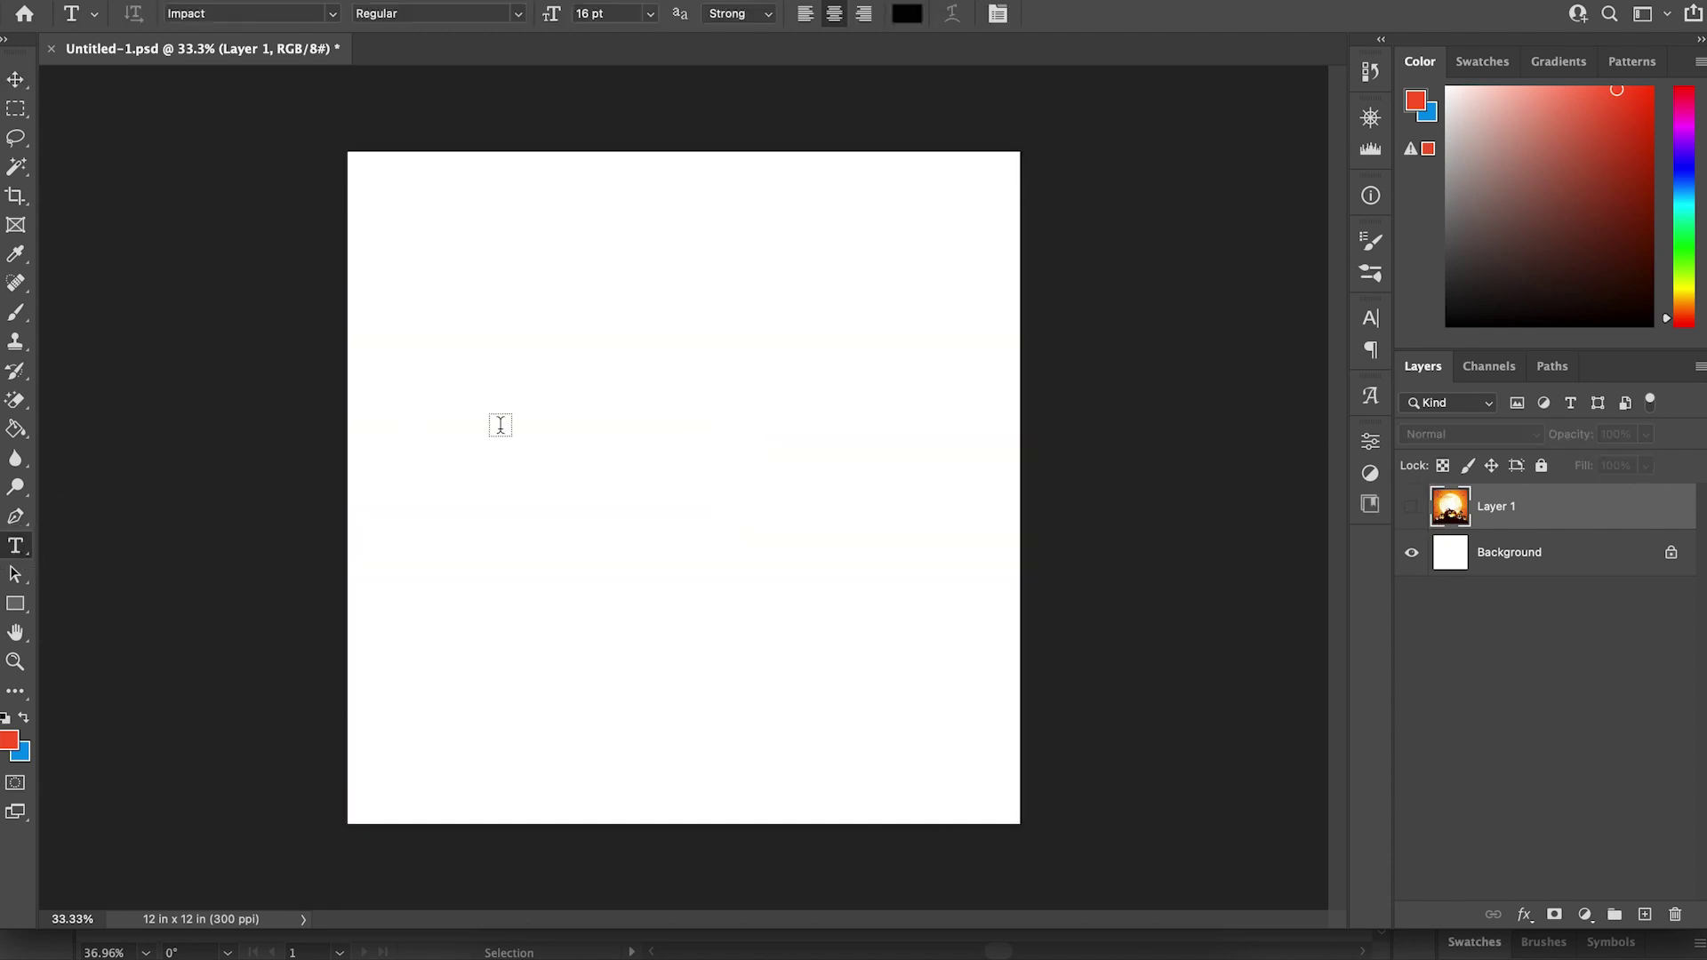
click(579, 411)
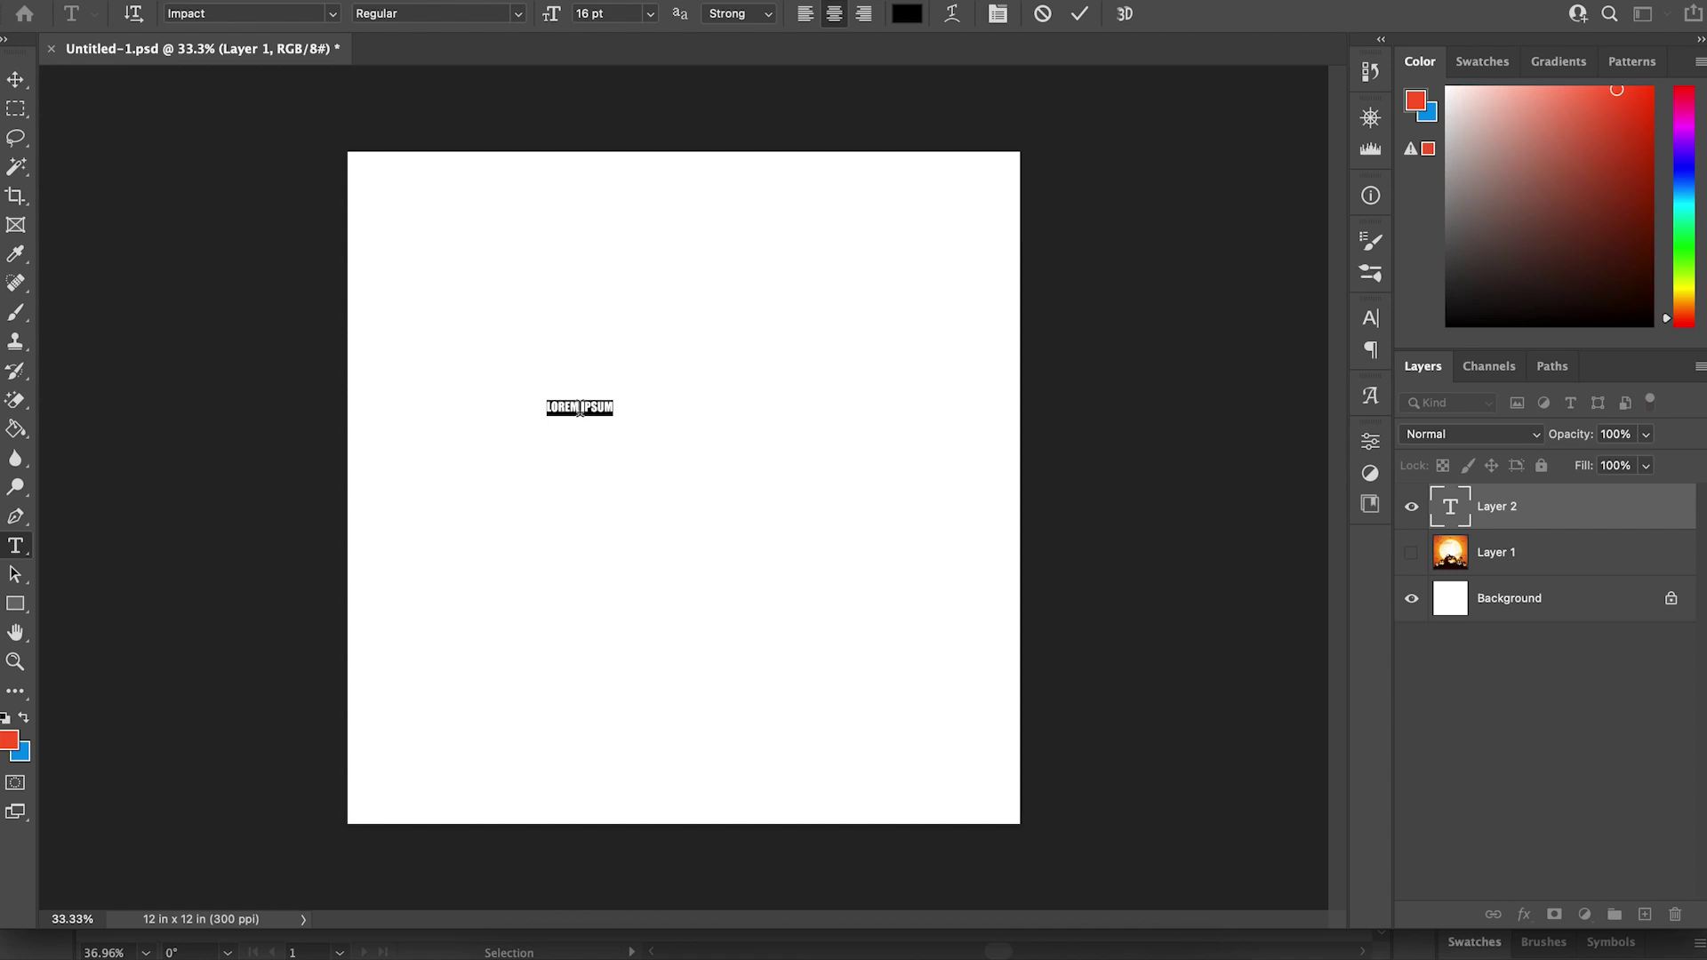
key(BackSpace)
text(HALLOWEEN)
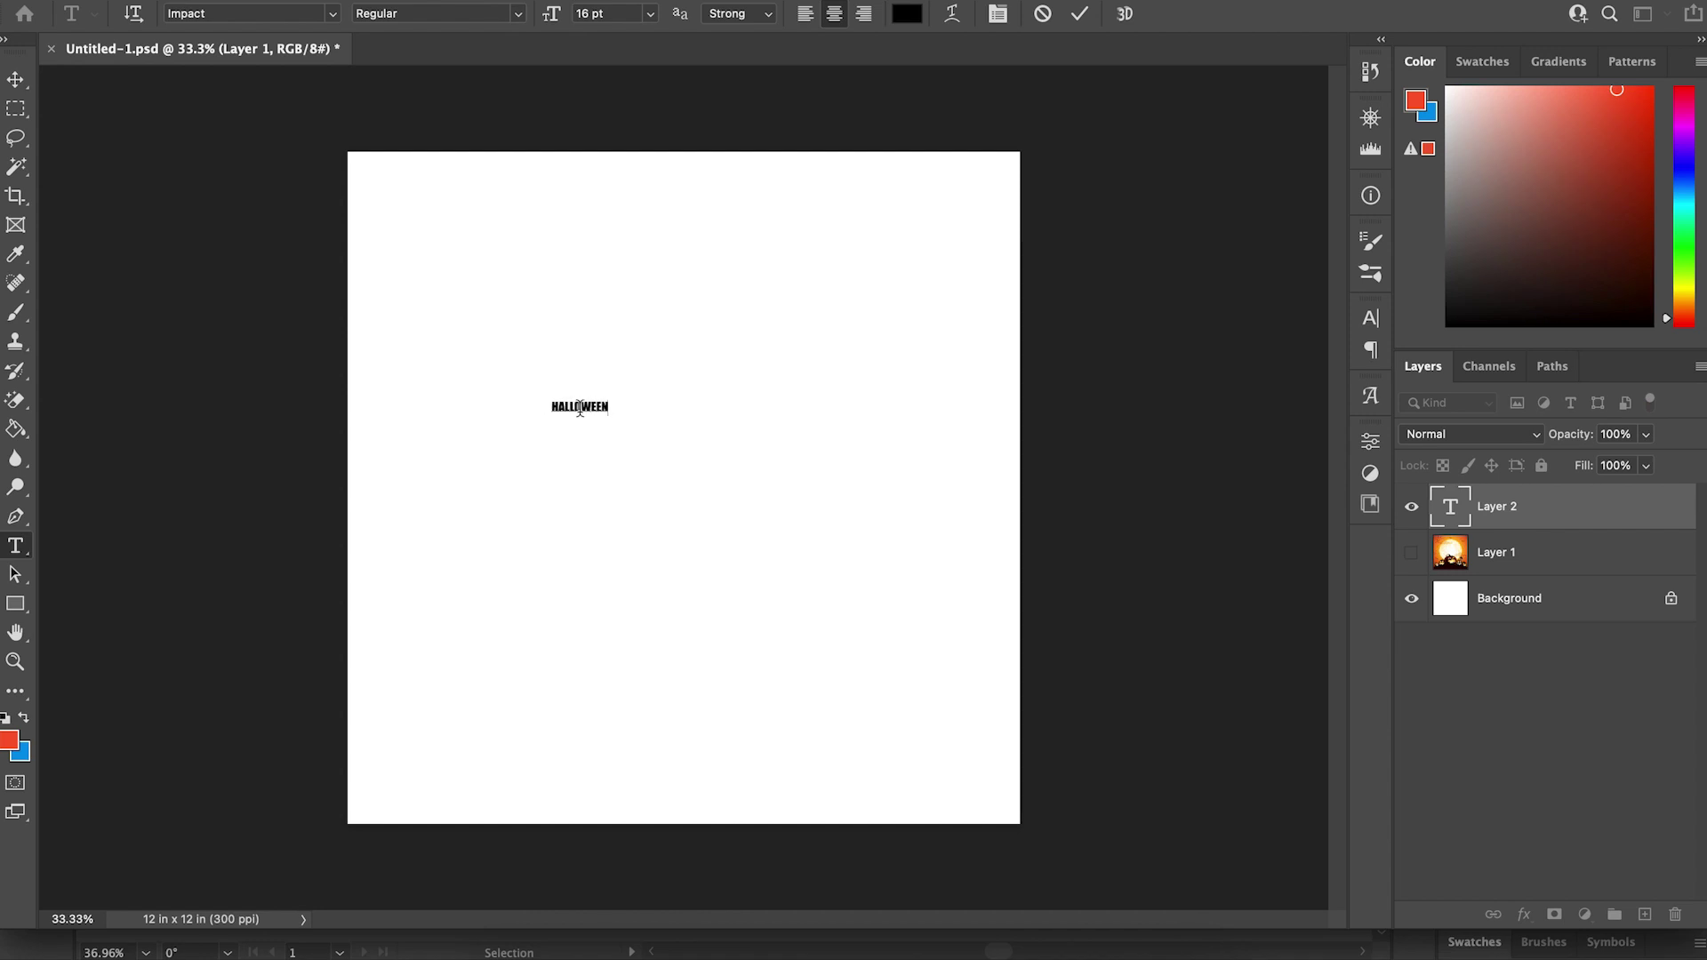
click(15, 79)
Step: Free-transform HALLOWEEN larger, widen it toward the left edge, and commit
key(ctrl+t)
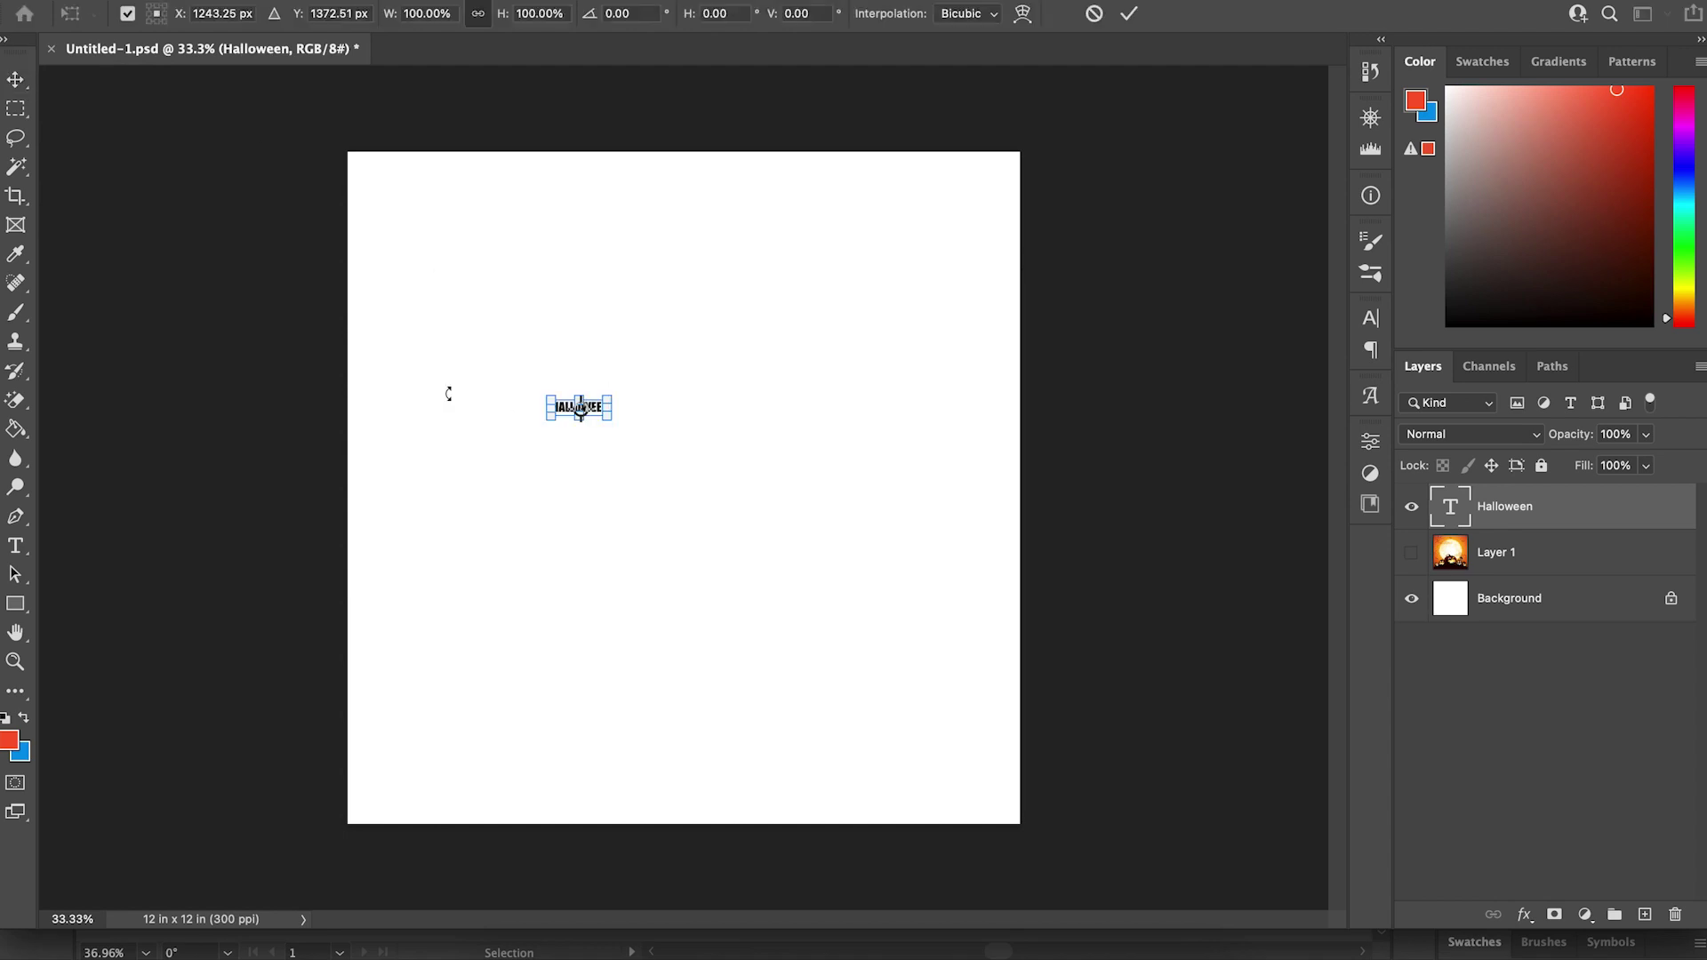
drag(609, 418, 928, 681)
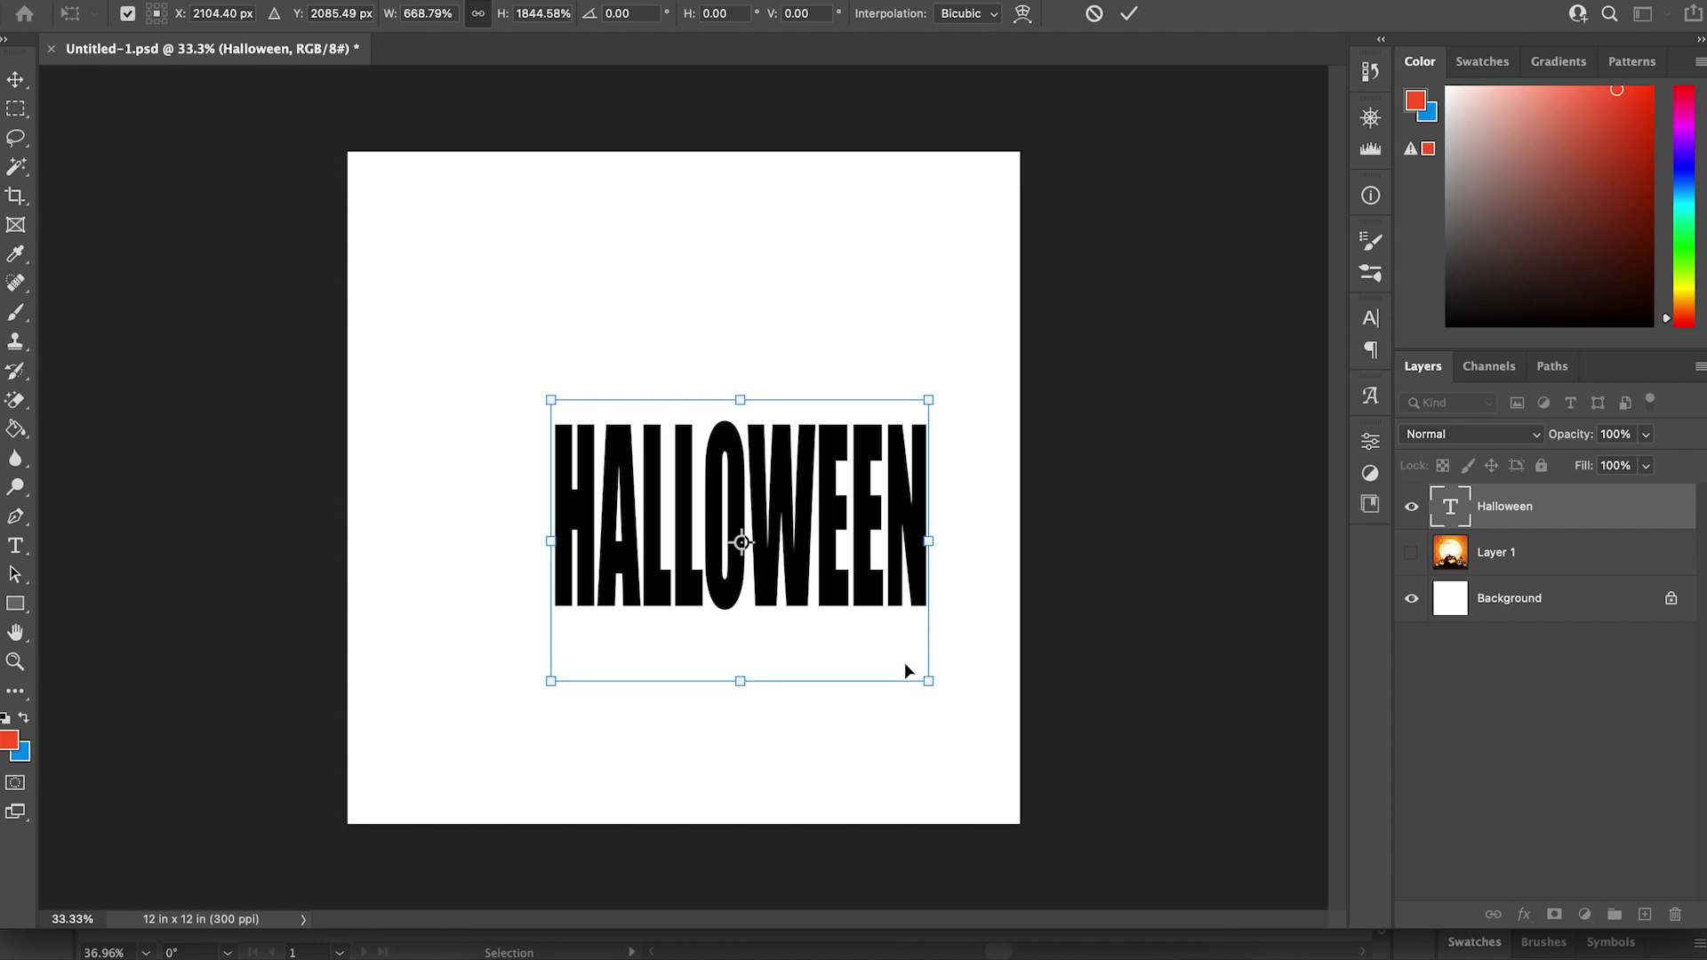
key(ctrl+z)
drag(613, 415, 936, 810)
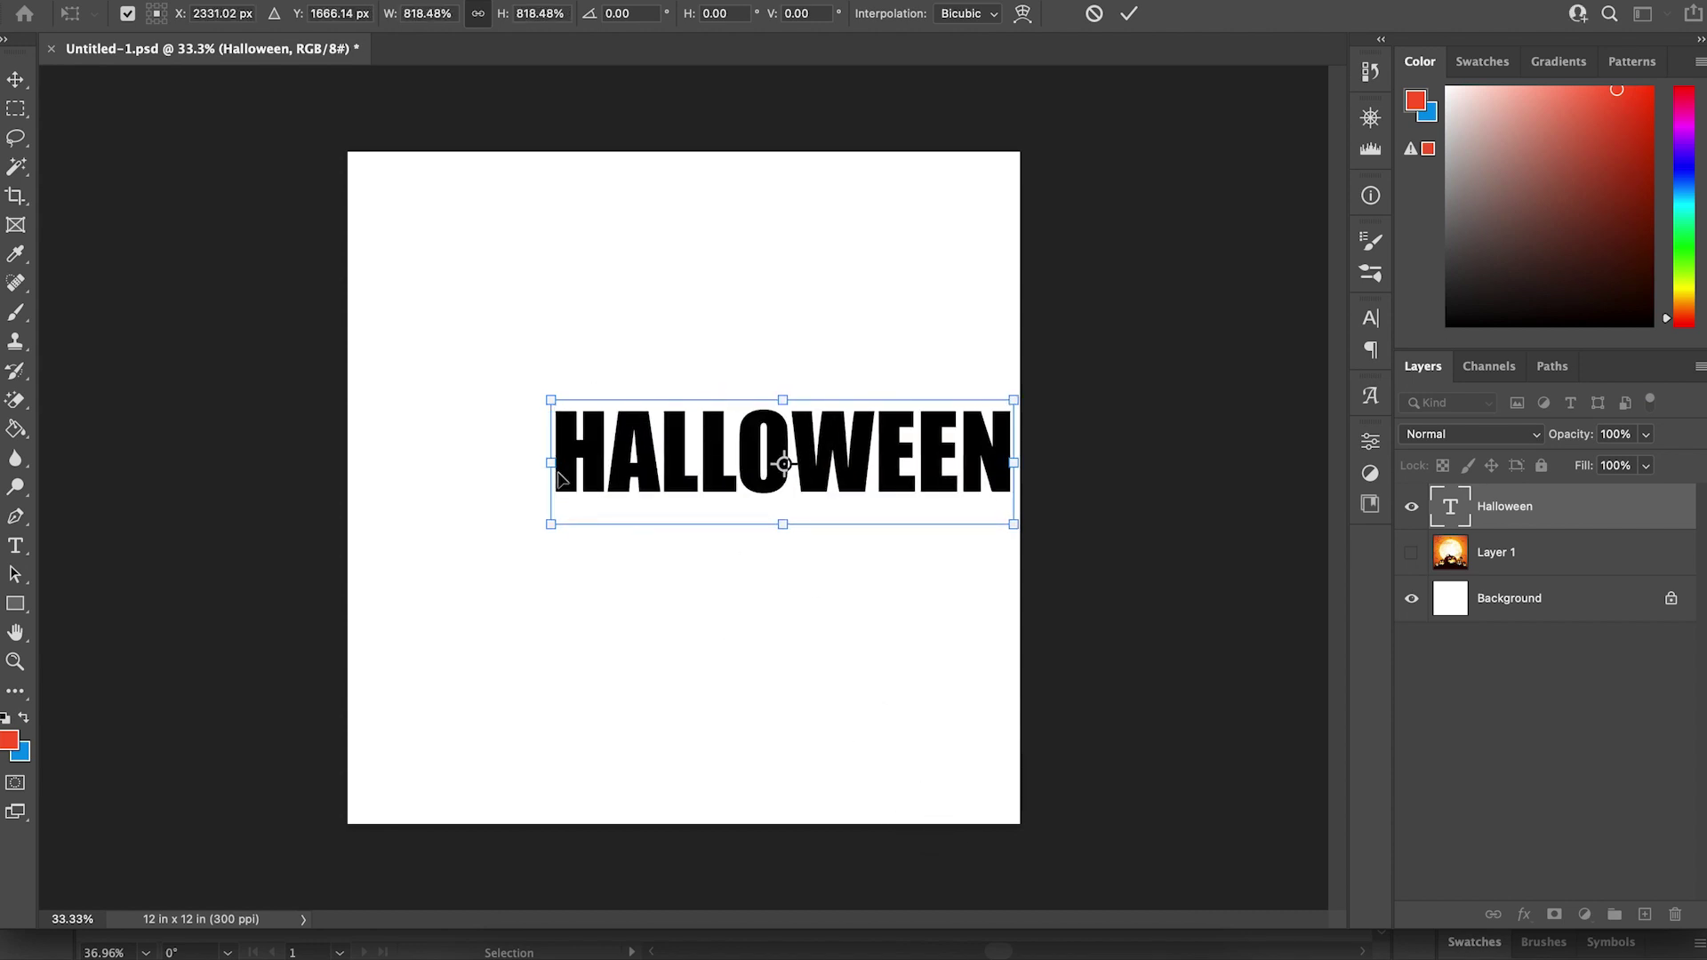
drag(552, 464, 343, 473)
key(Return)
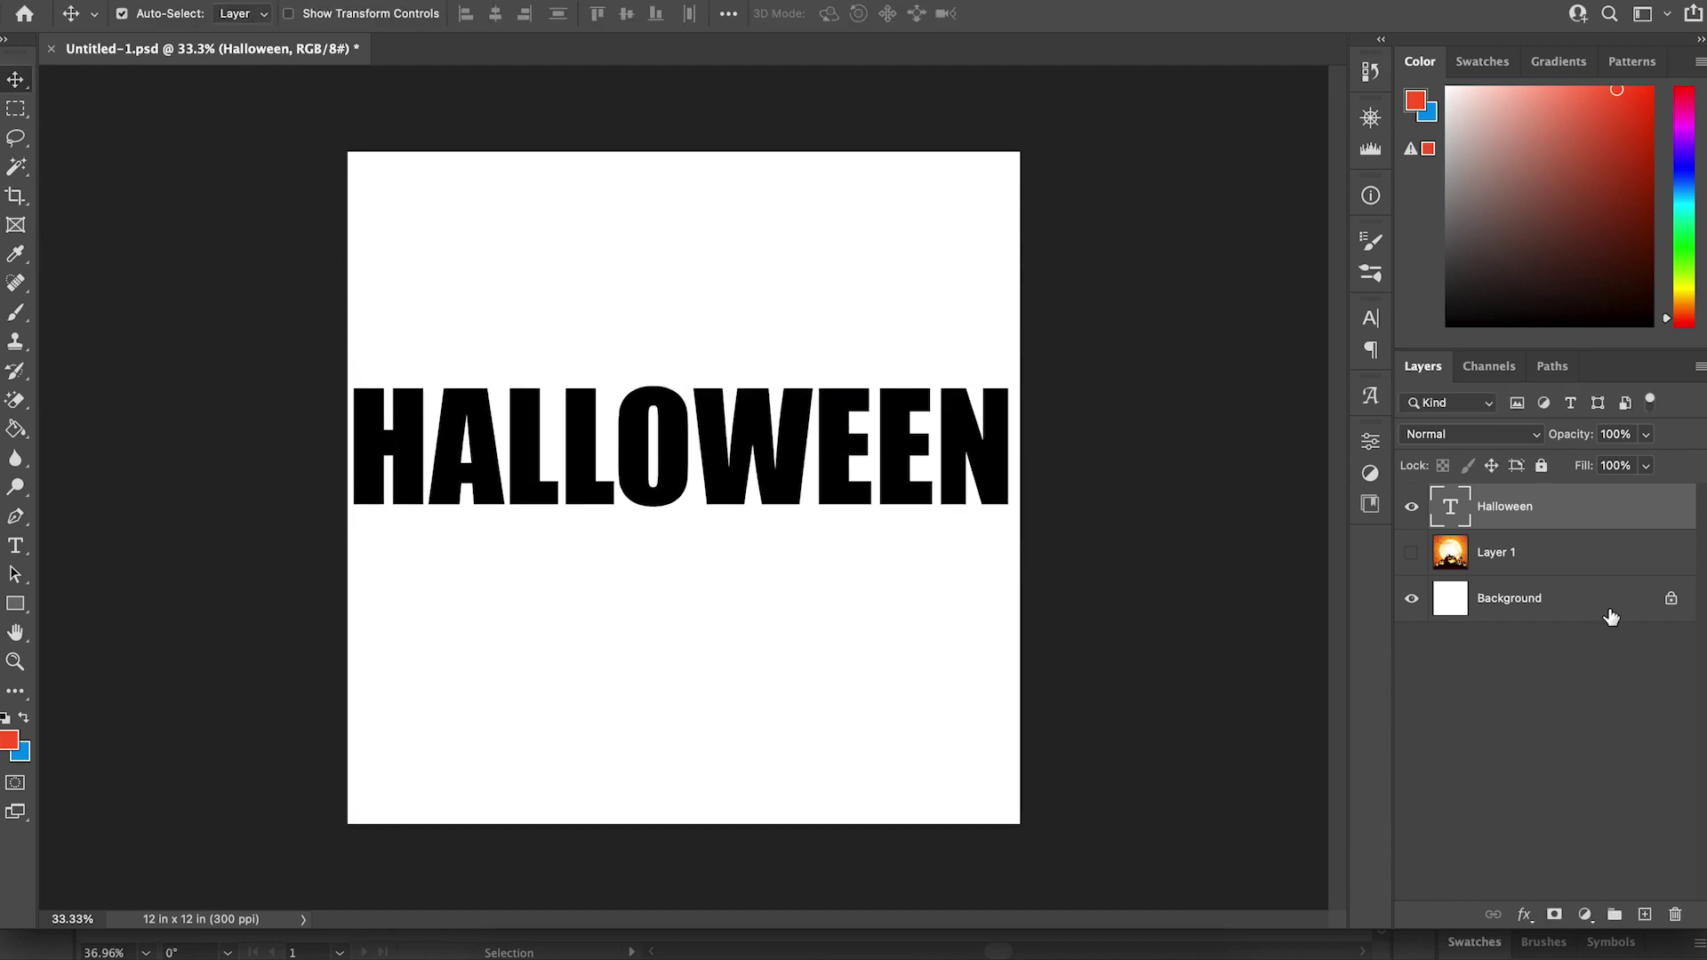
Step: Show Layer 1 and drag HALLOWEEN down near the bottom over the pumpkins
click(1411, 552)
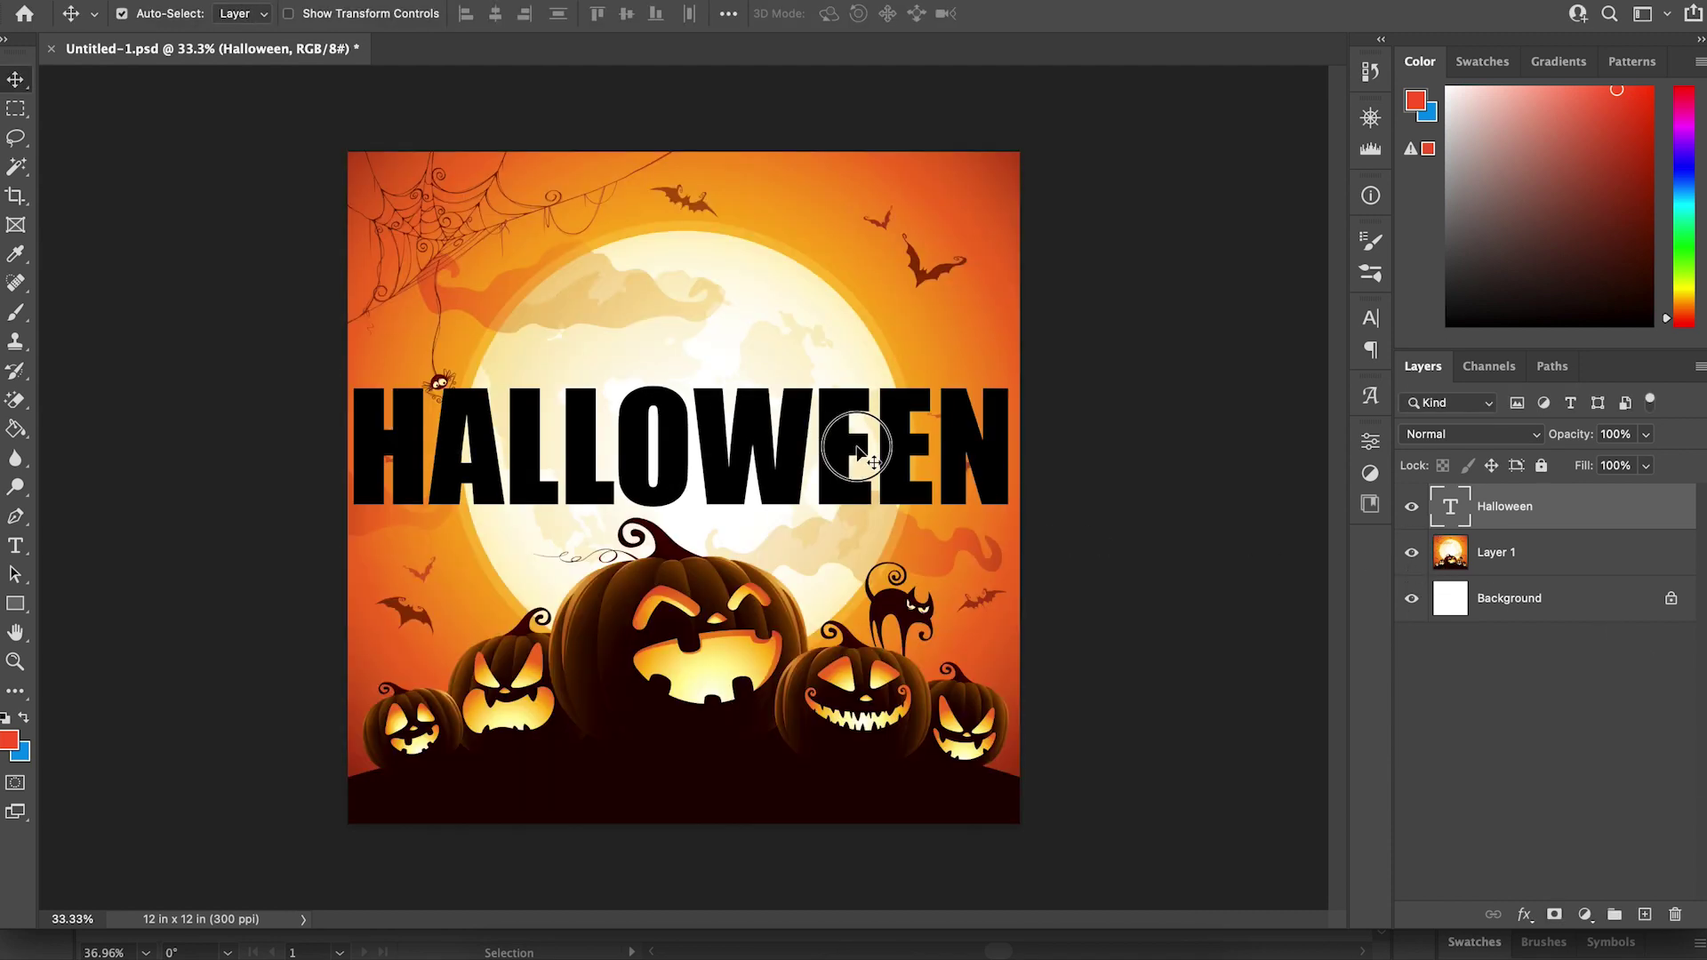
drag(859, 469, 865, 719)
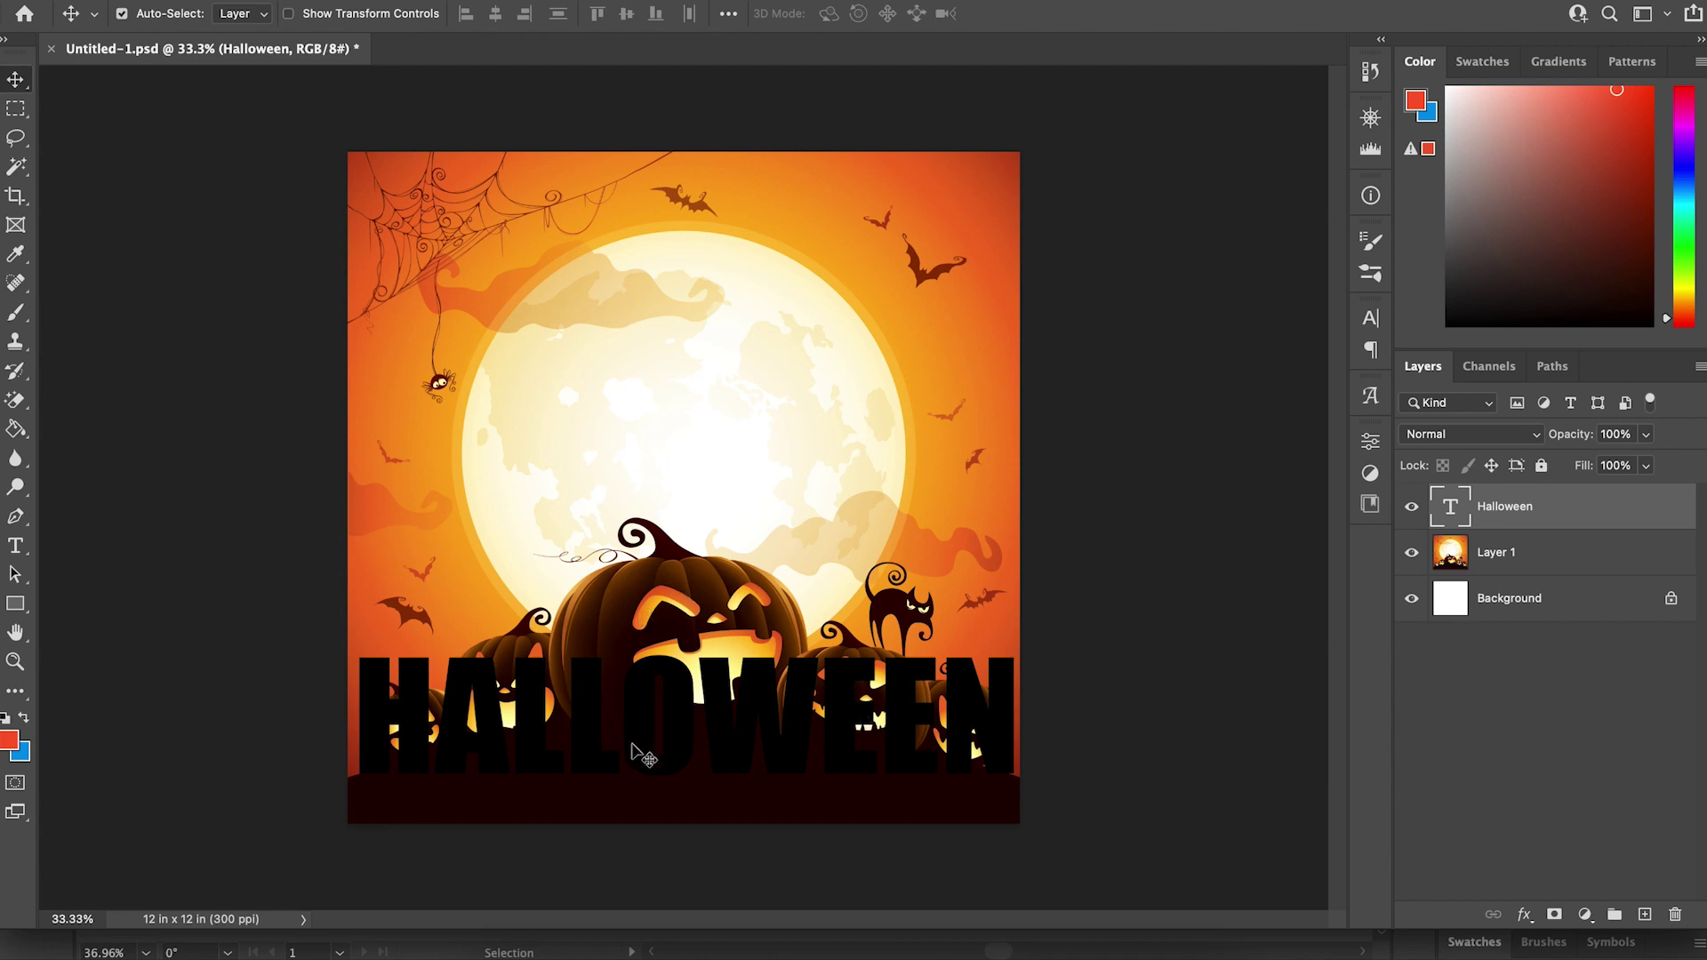
key(ctrl)
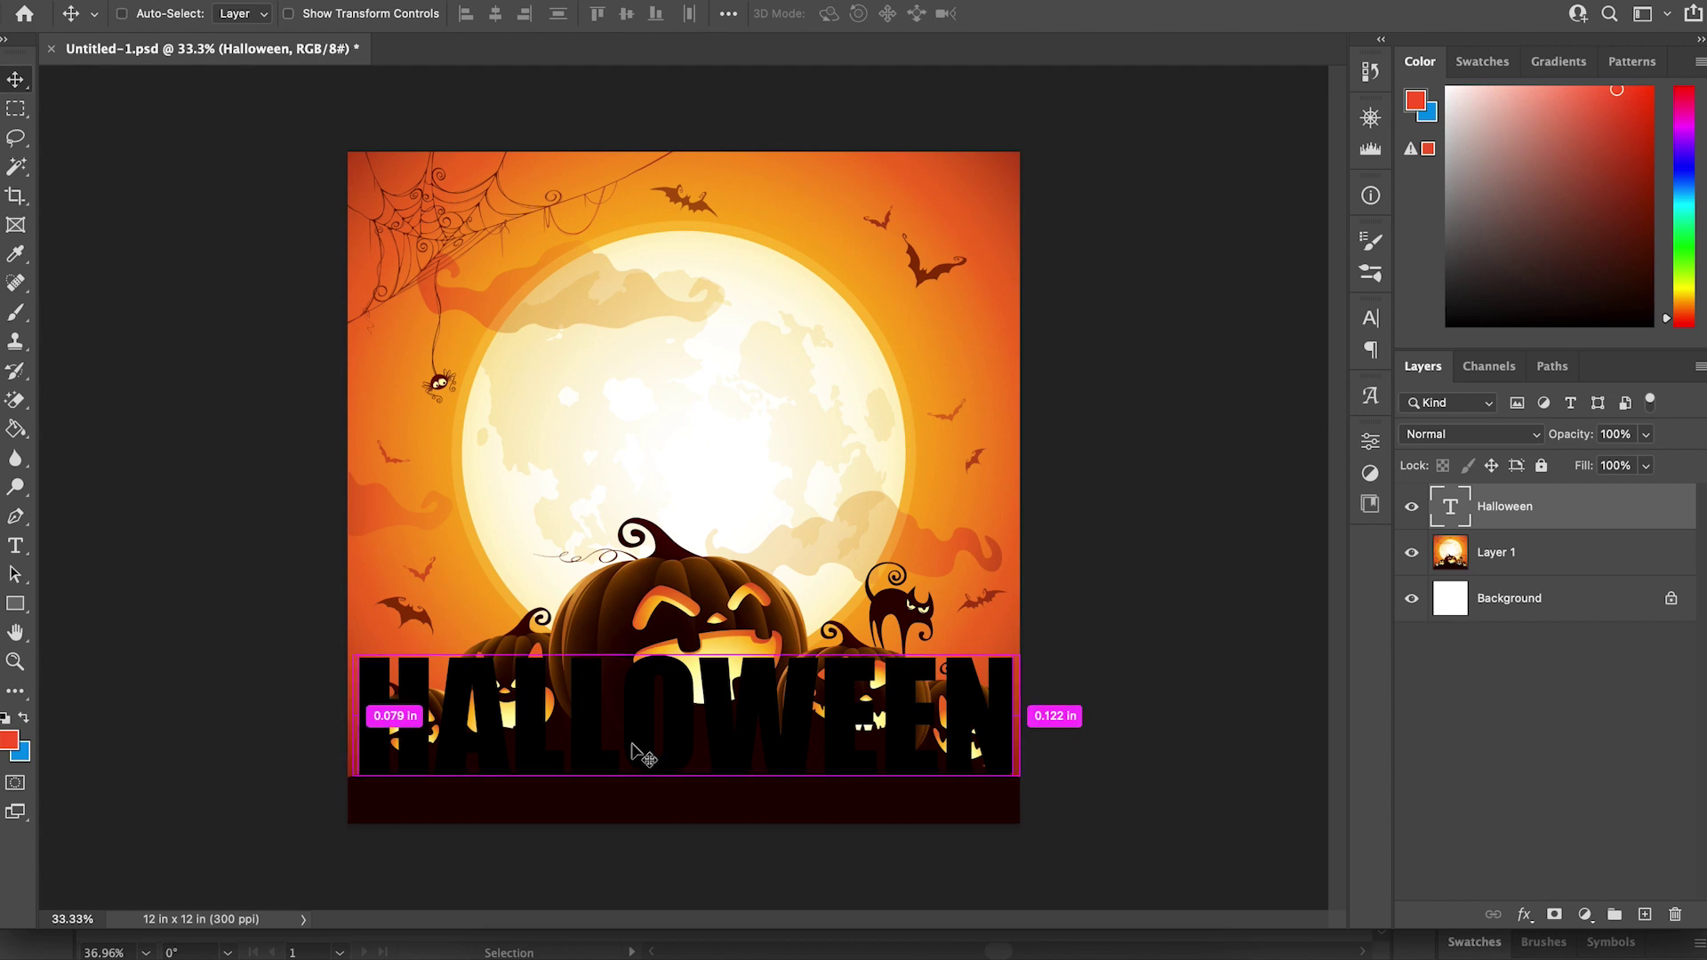
key(ctrl+t)
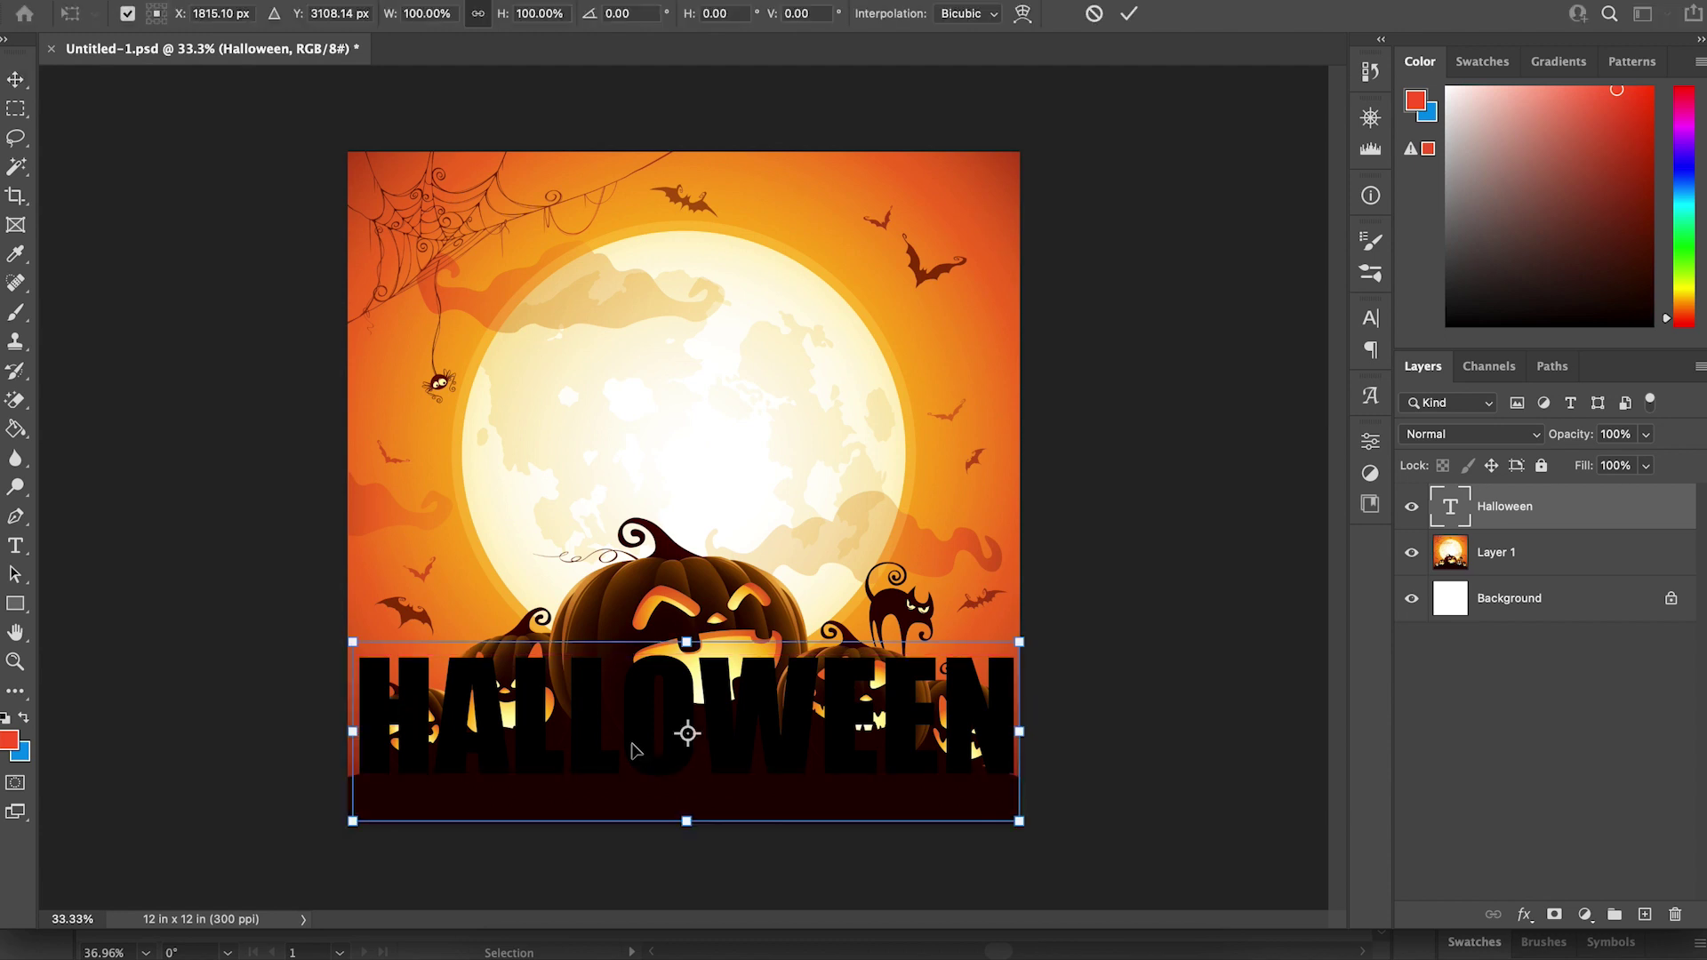
Step: Drag the top and bottom handles to stretch HALLOWEEN taller, then commit
click(209, 0)
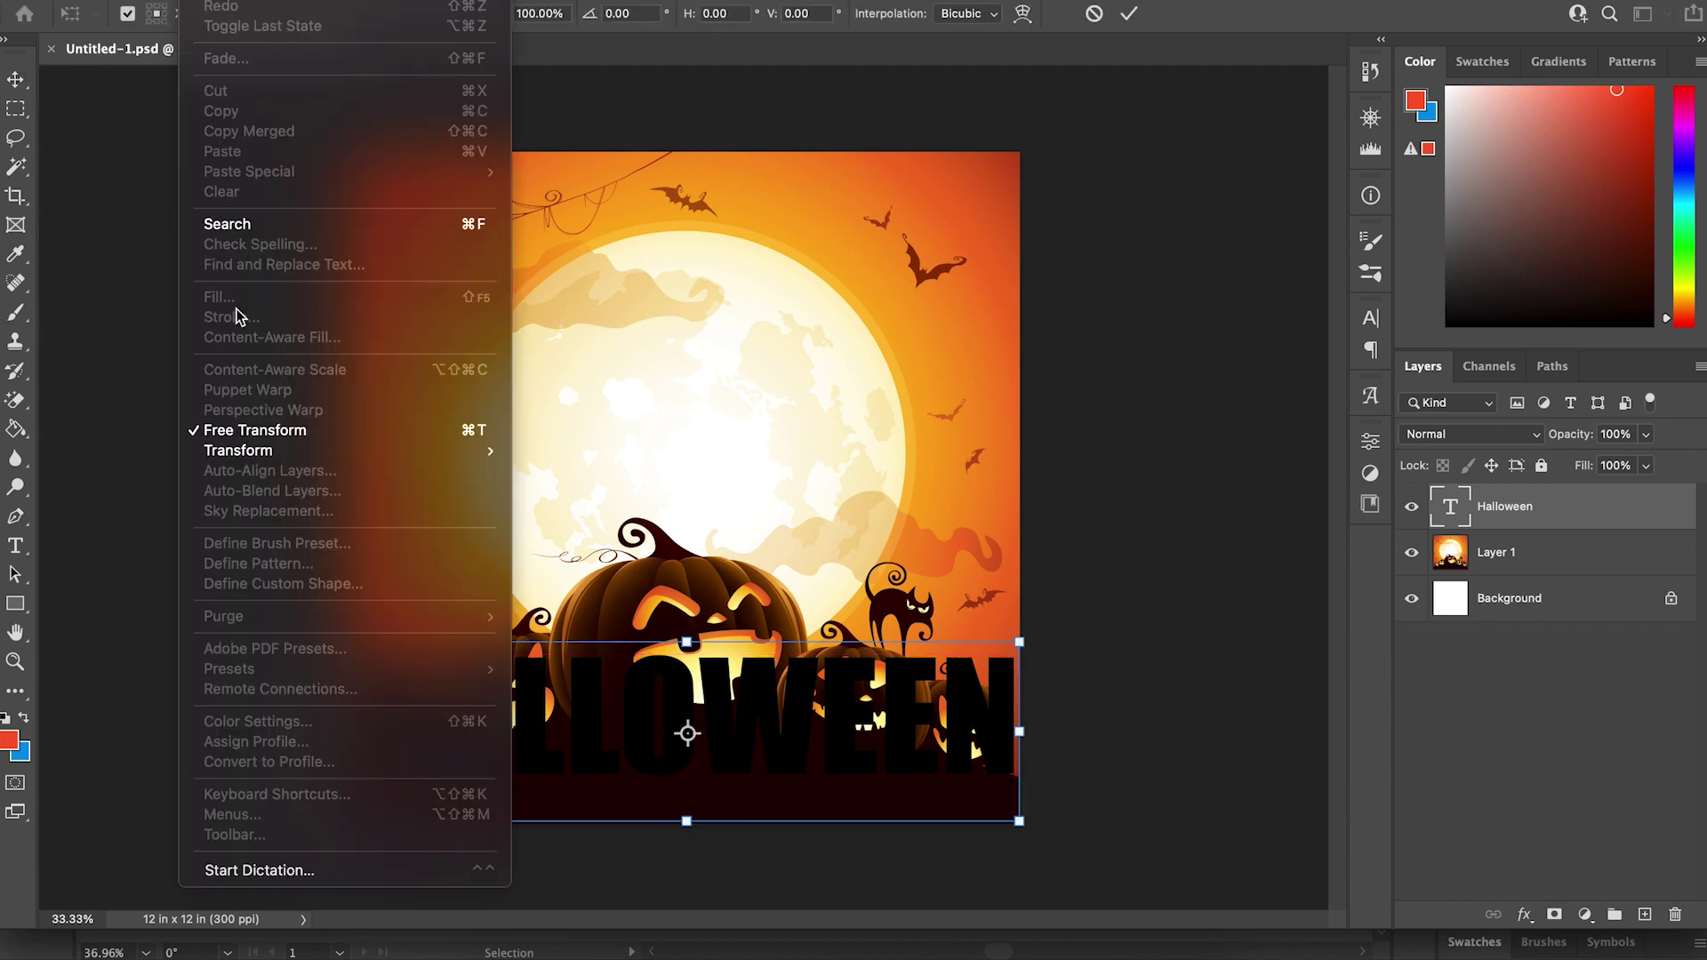
click(1235, 708)
drag(692, 647, 690, 488)
drag(687, 822, 688, 886)
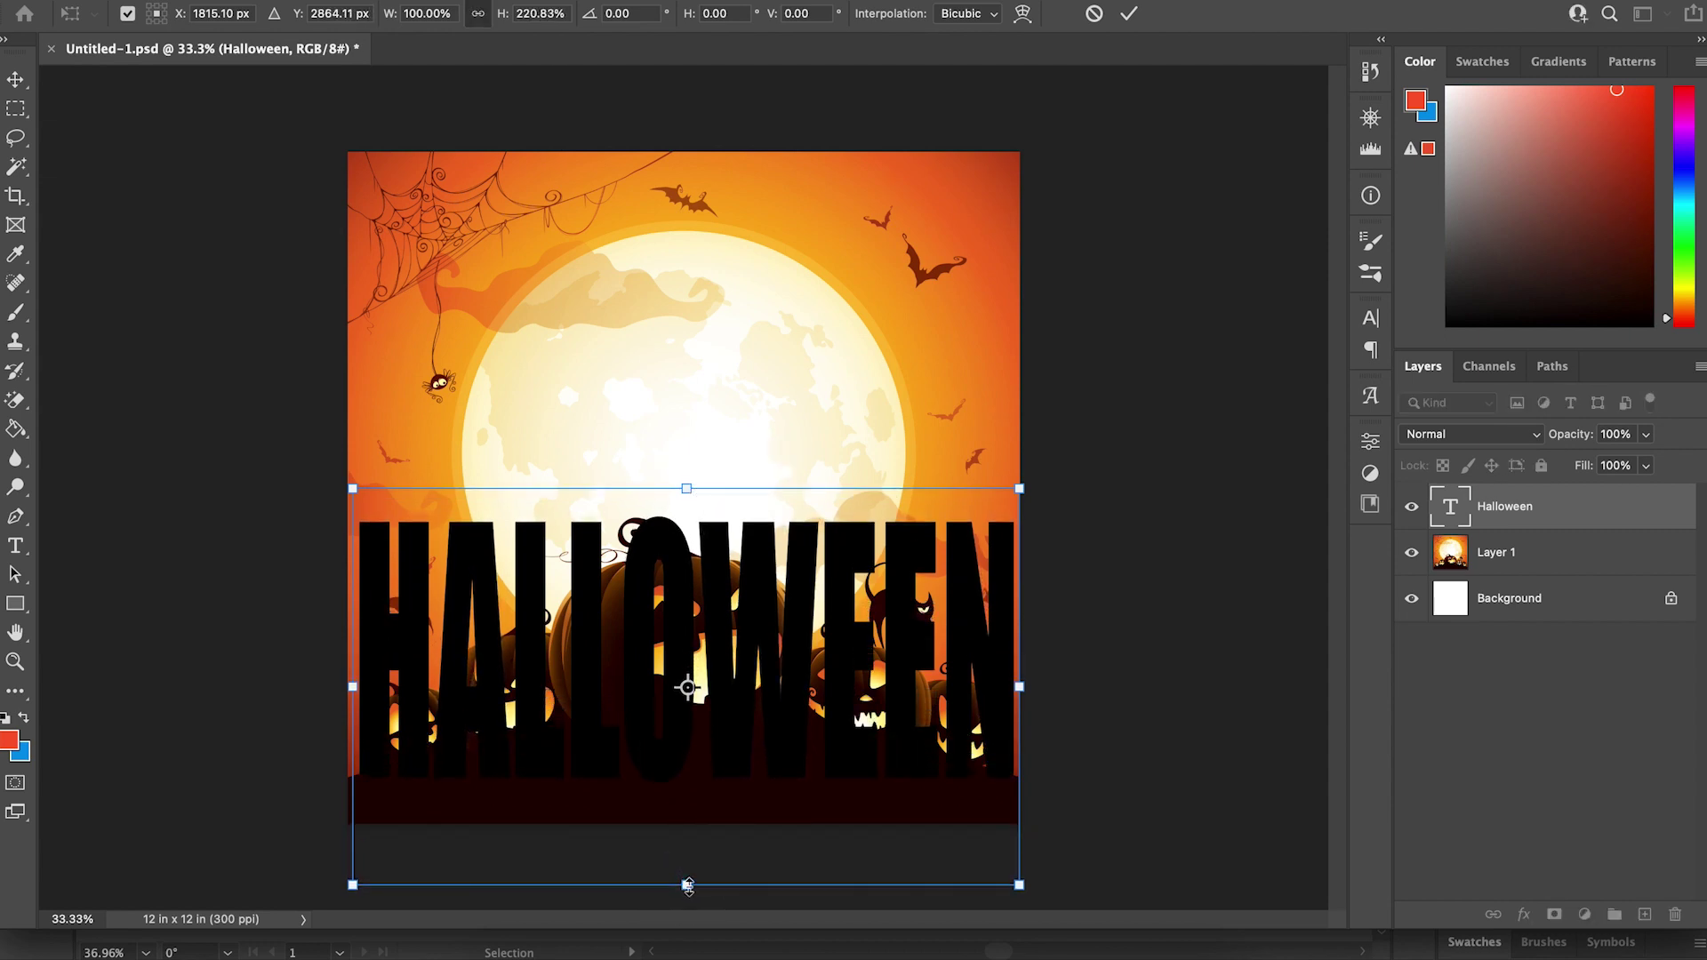
click(1594, 521)
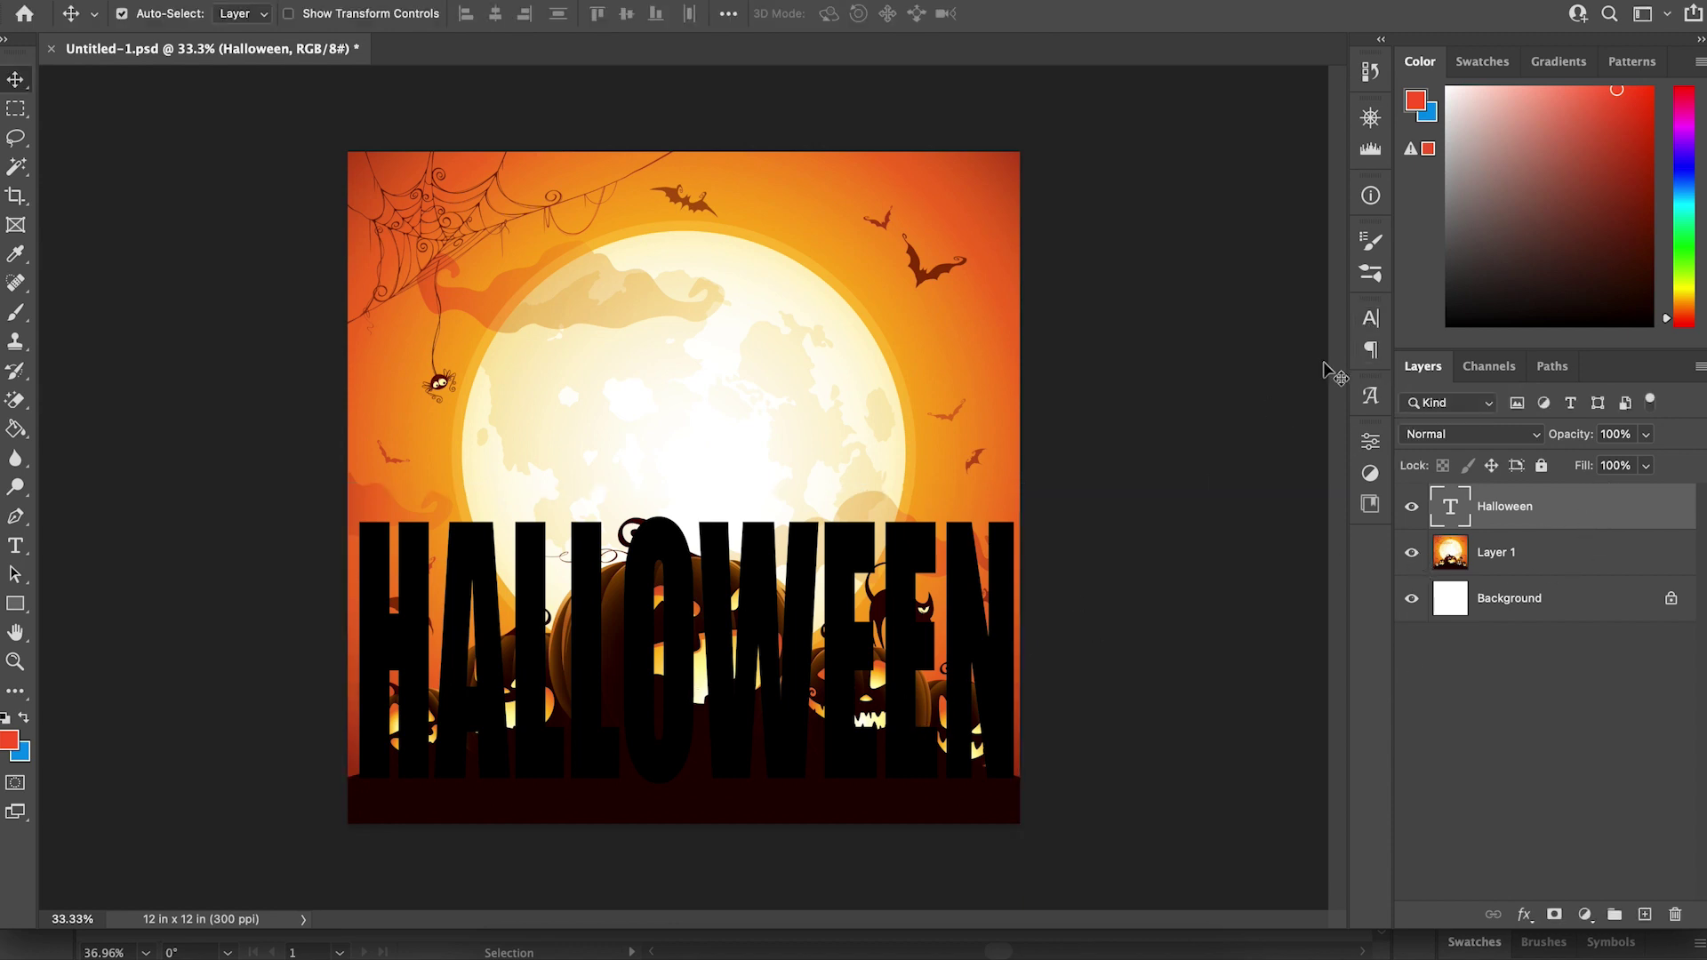
Step: Bring up the Character panel and experiment with HALLOWEEN's letter spacing, resetting it to 0
click(1370, 317)
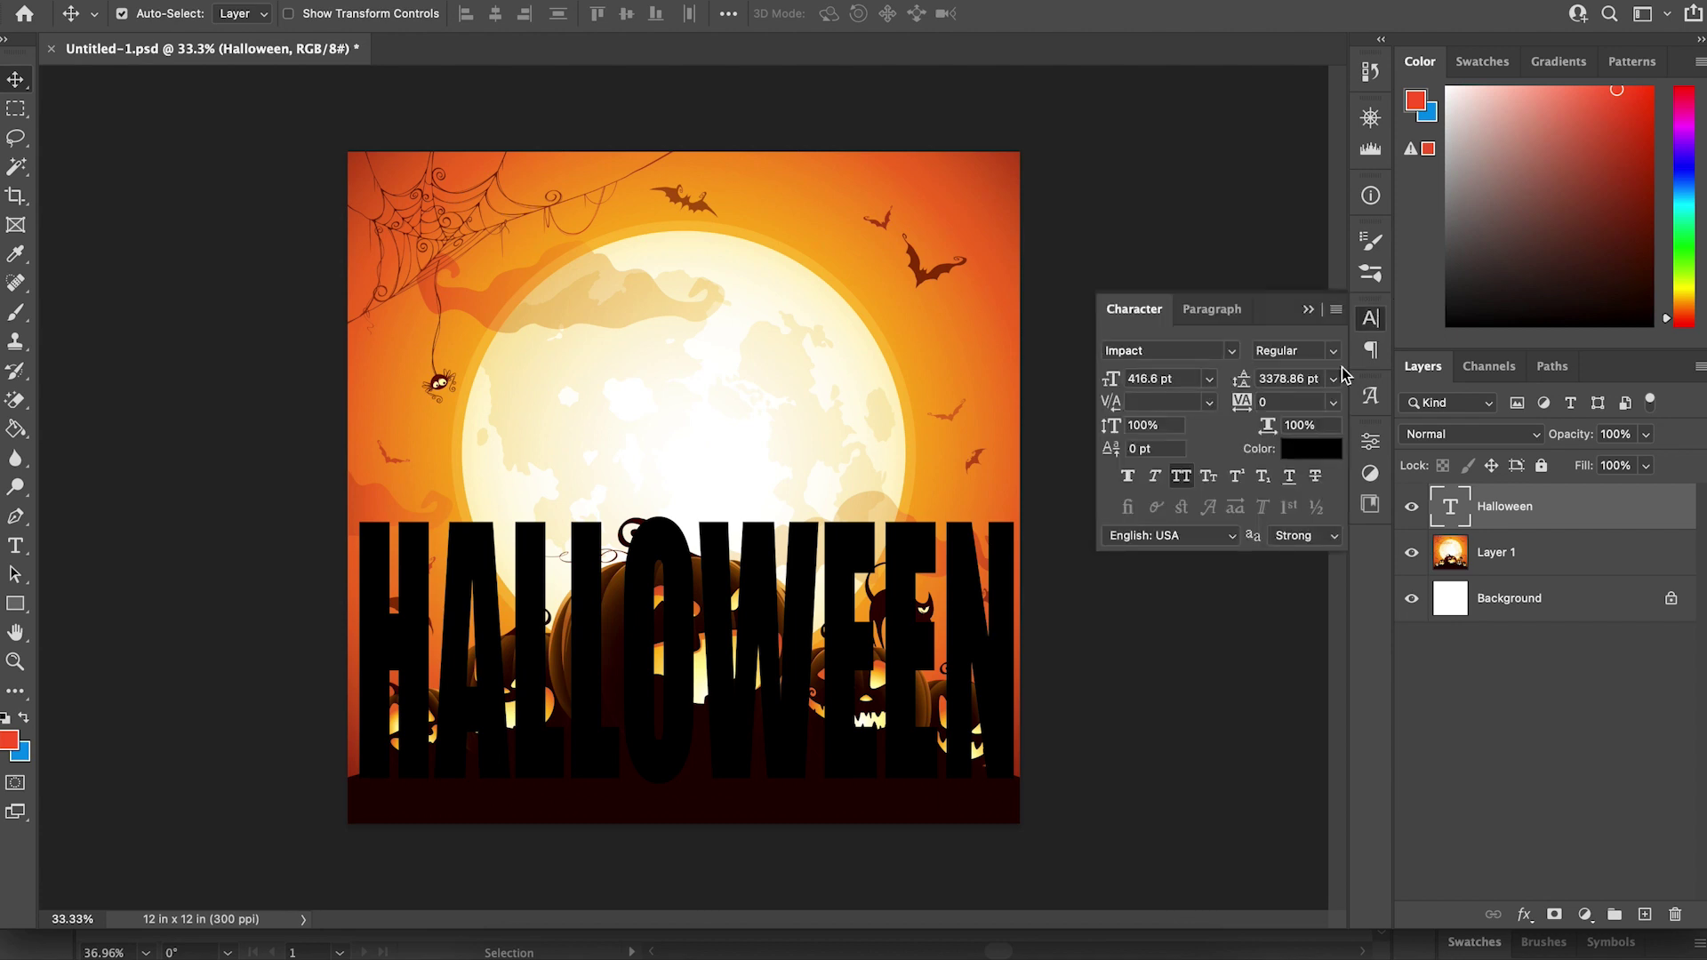
click(1372, 319)
click(1380, 326)
click(1293, 379)
mouse_move(1246, 418)
mouse_down()
mouse_move(1280, 420)
mouse_move(1197, 412)
mouse_move(1254, 419)
mouse_move(1236, 420)
mouse_up()
click(1335, 403)
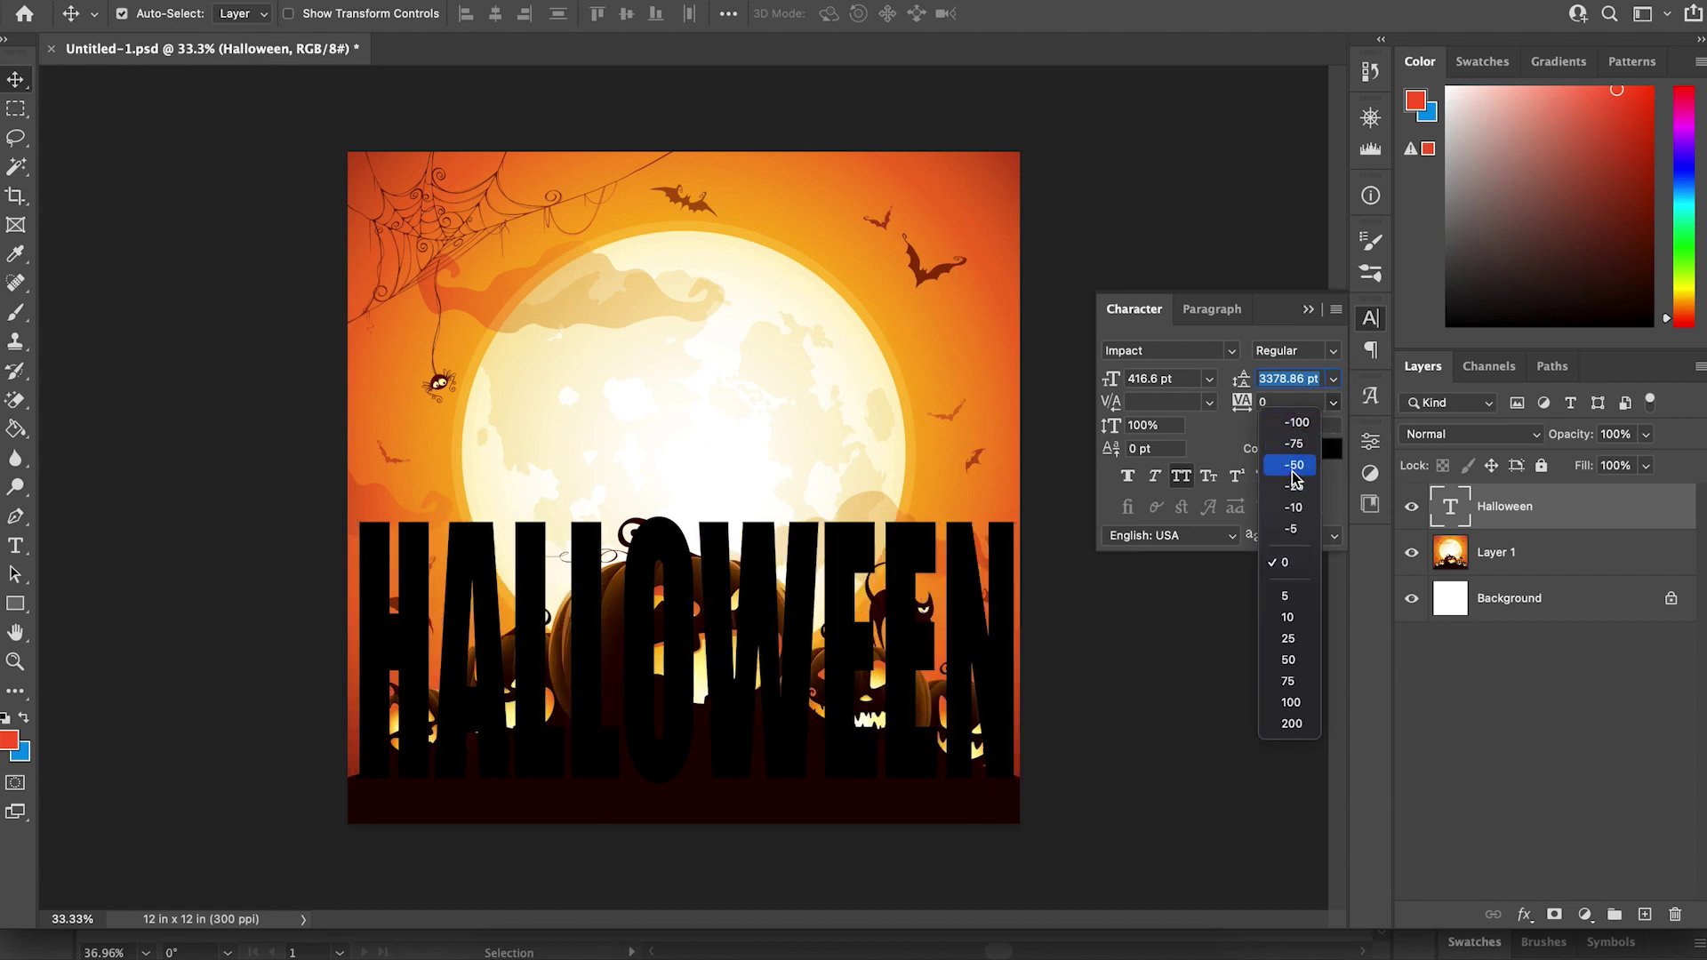
Step: Step the tracking through 5, -5, -10 and -25 before settling on -50
click(1280, 596)
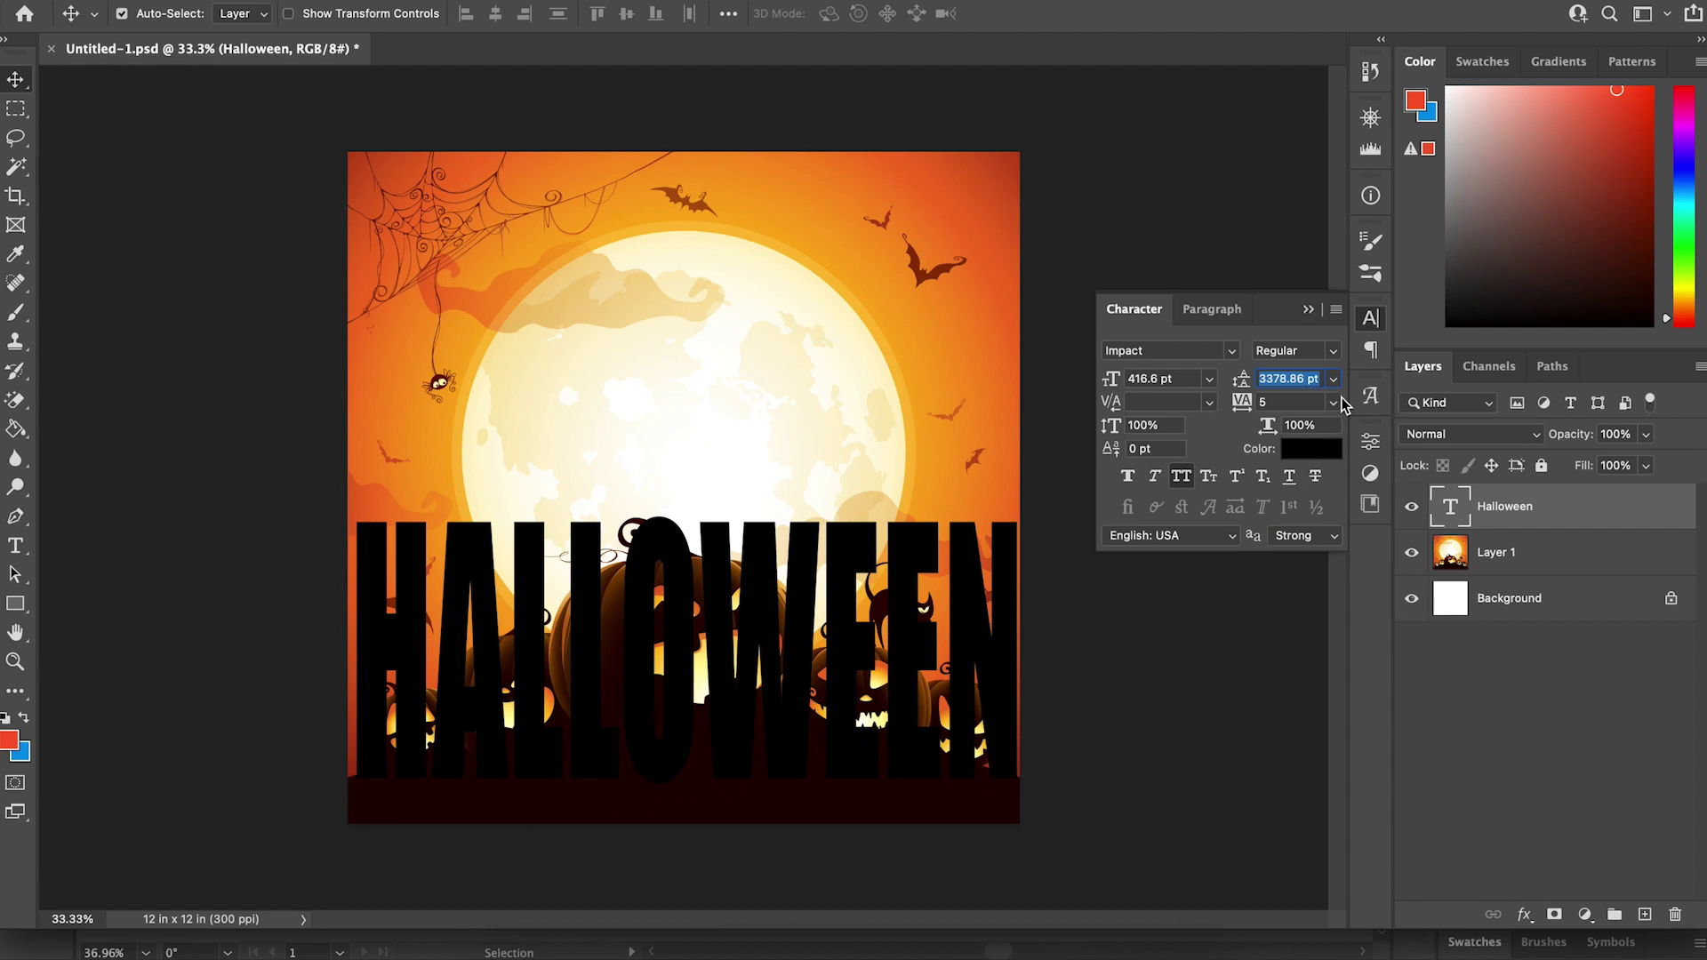
click(1335, 402)
click(1292, 529)
click(1335, 406)
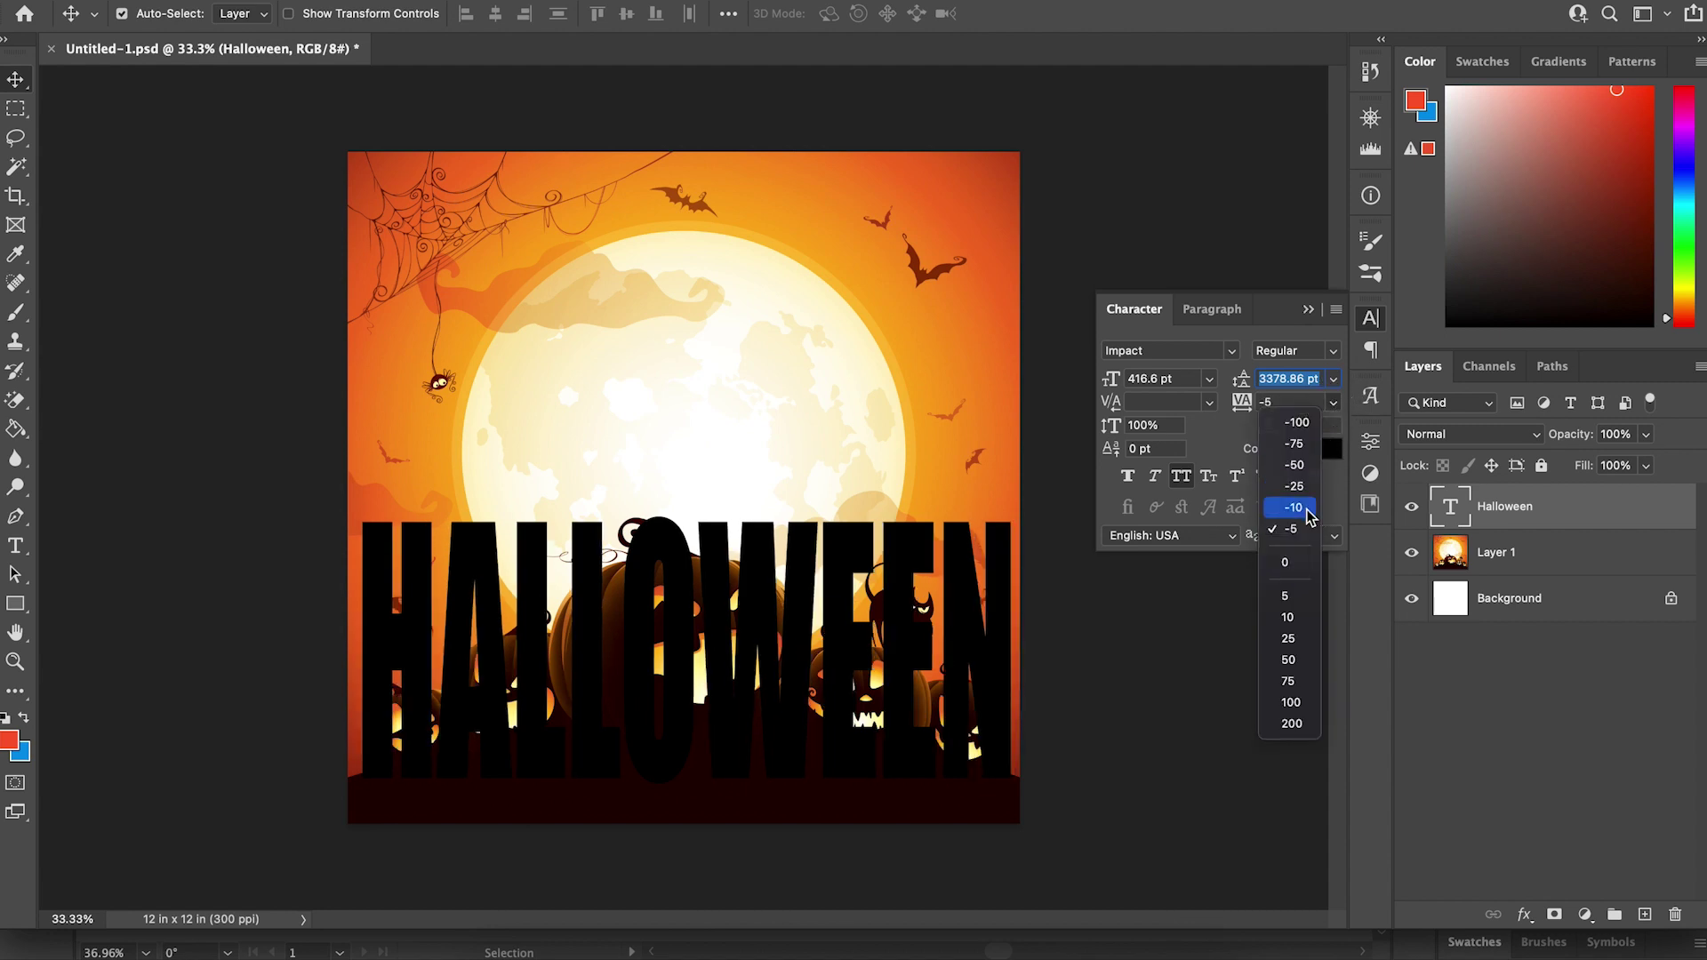
click(1295, 498)
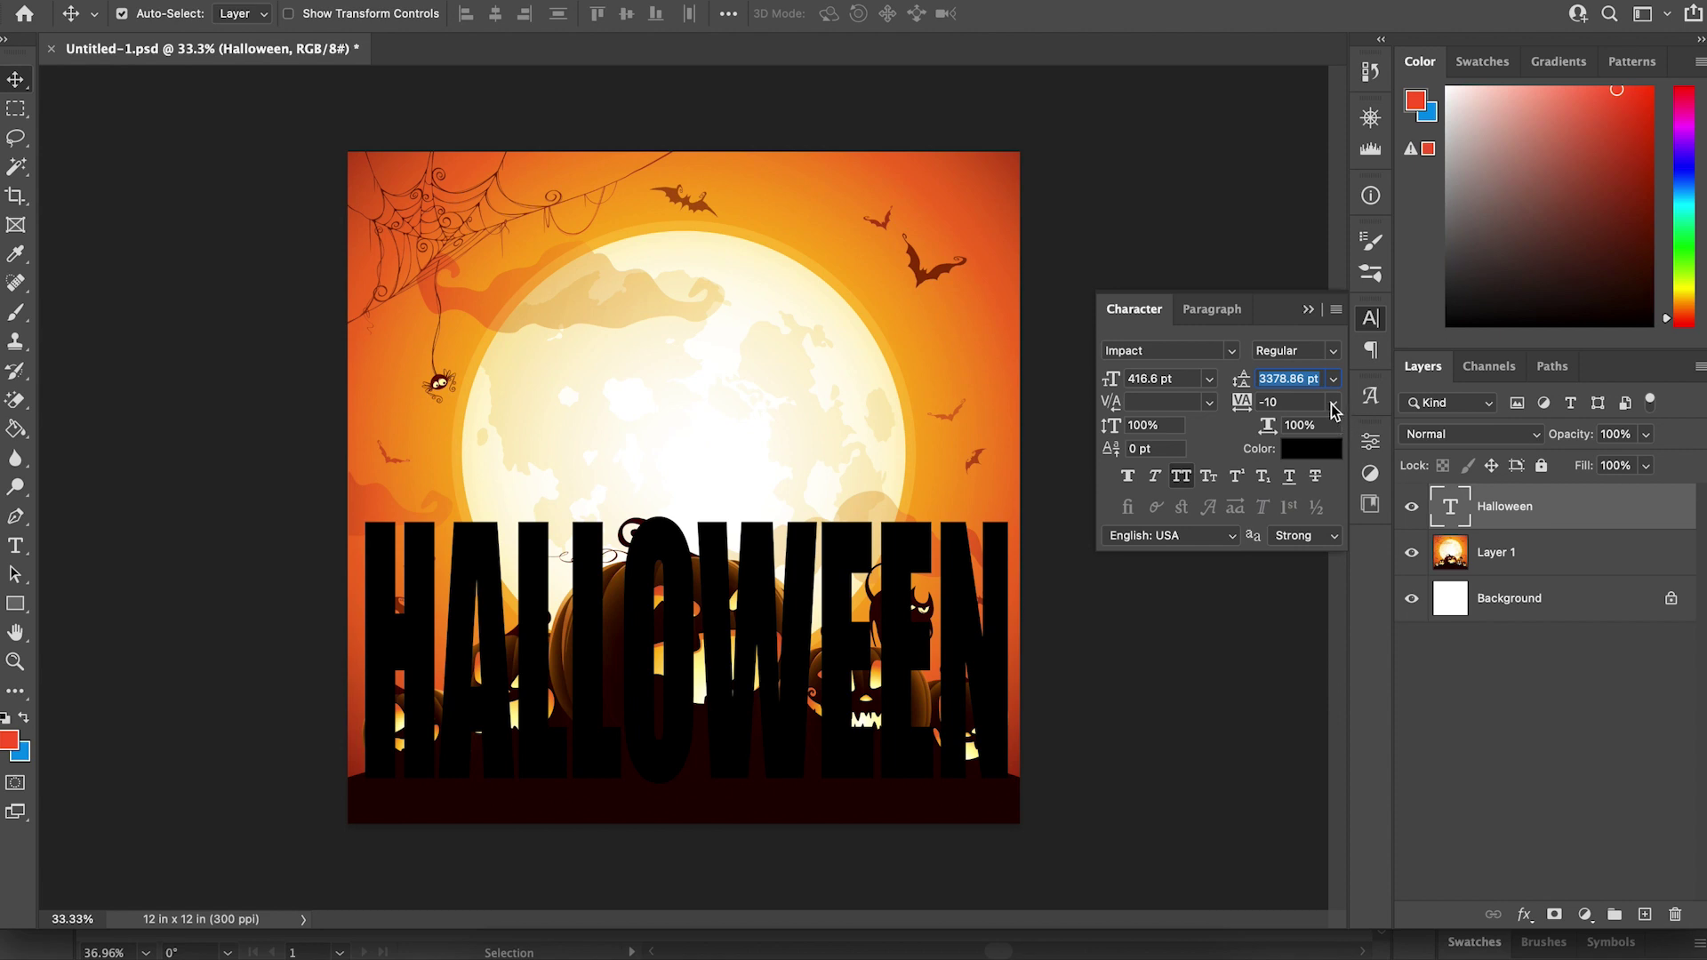
click(1335, 405)
click(1302, 485)
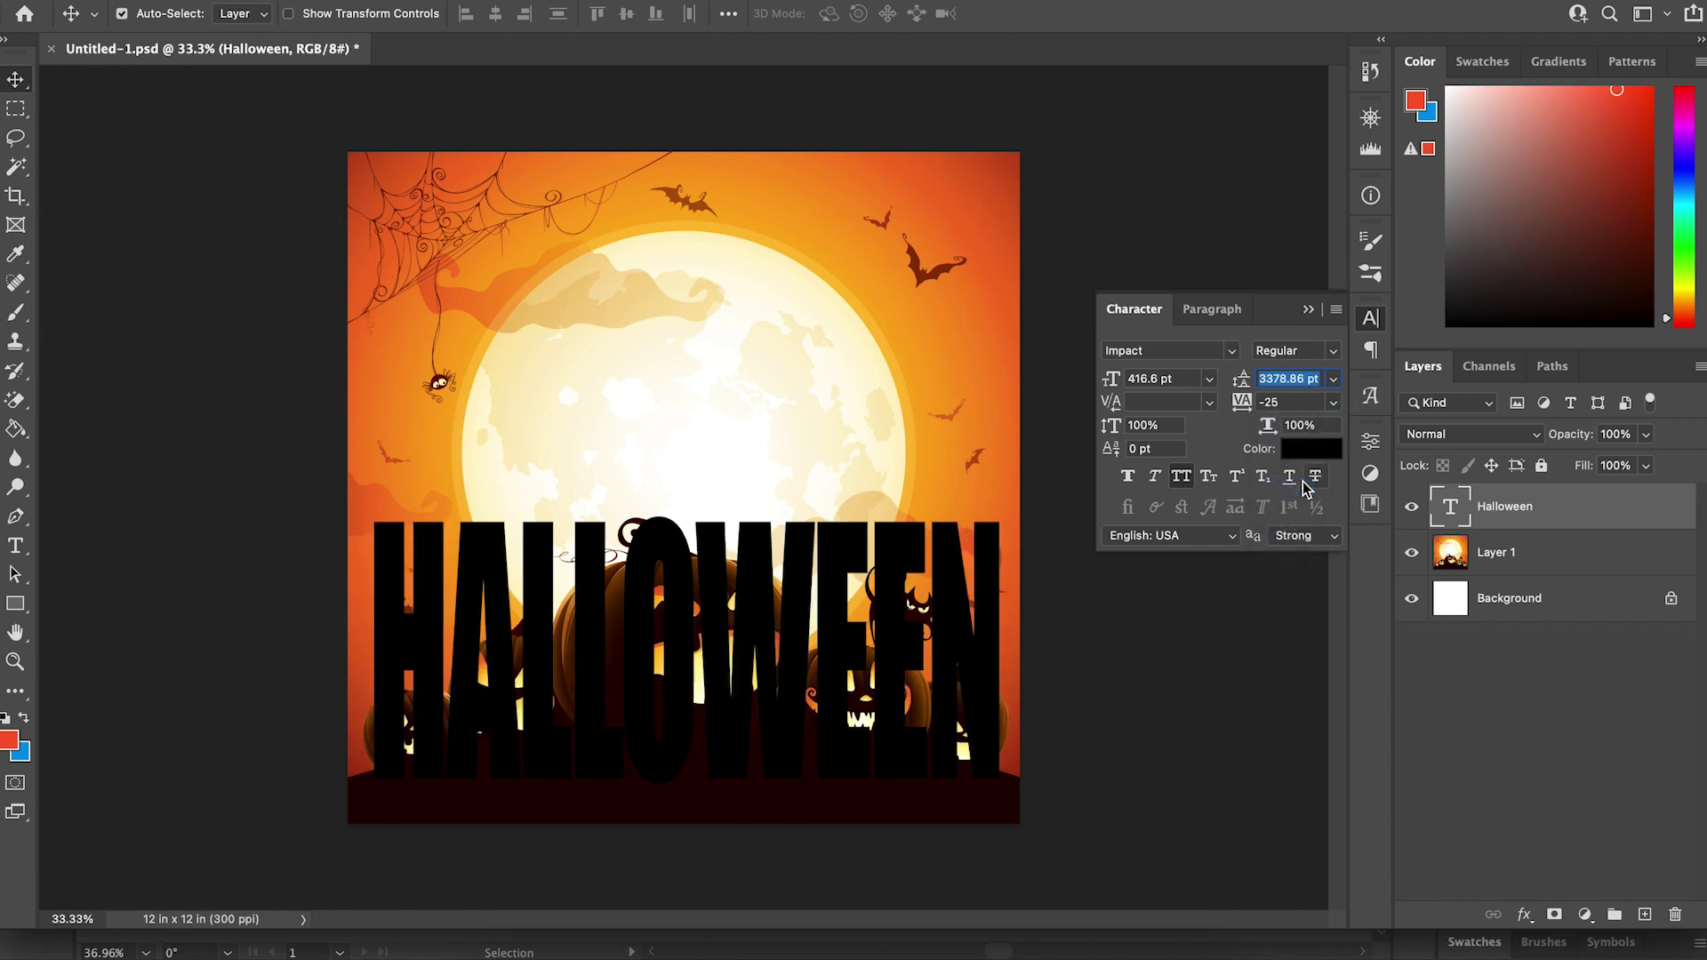
click(1335, 405)
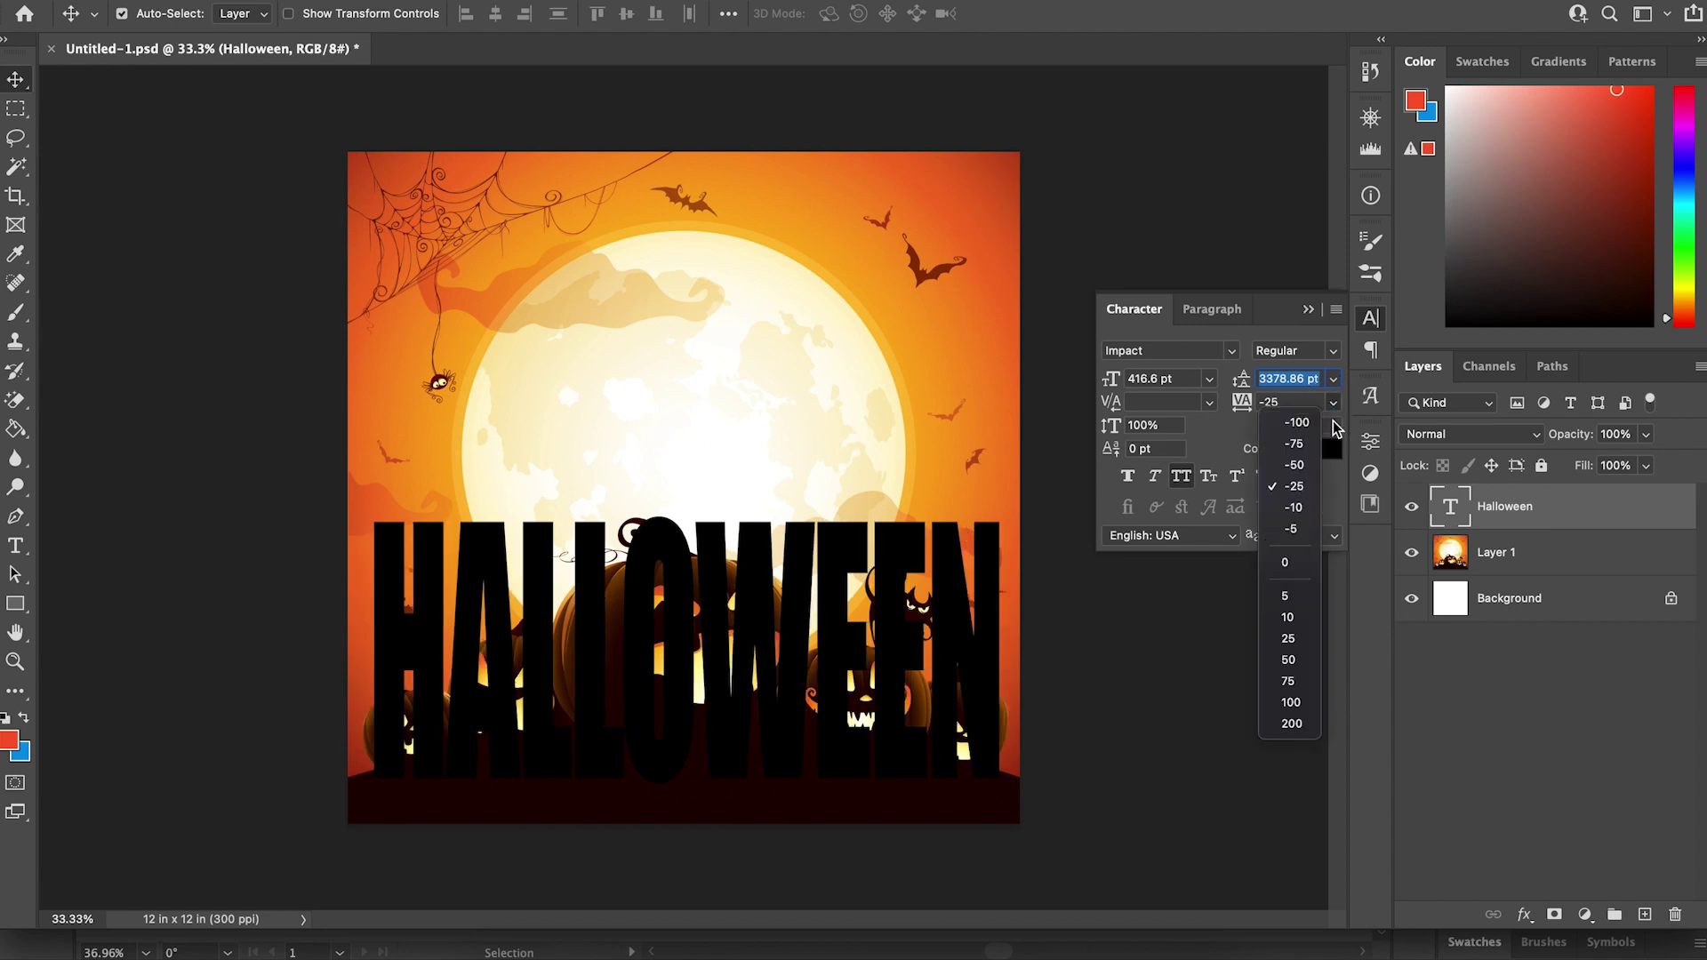
click(1311, 472)
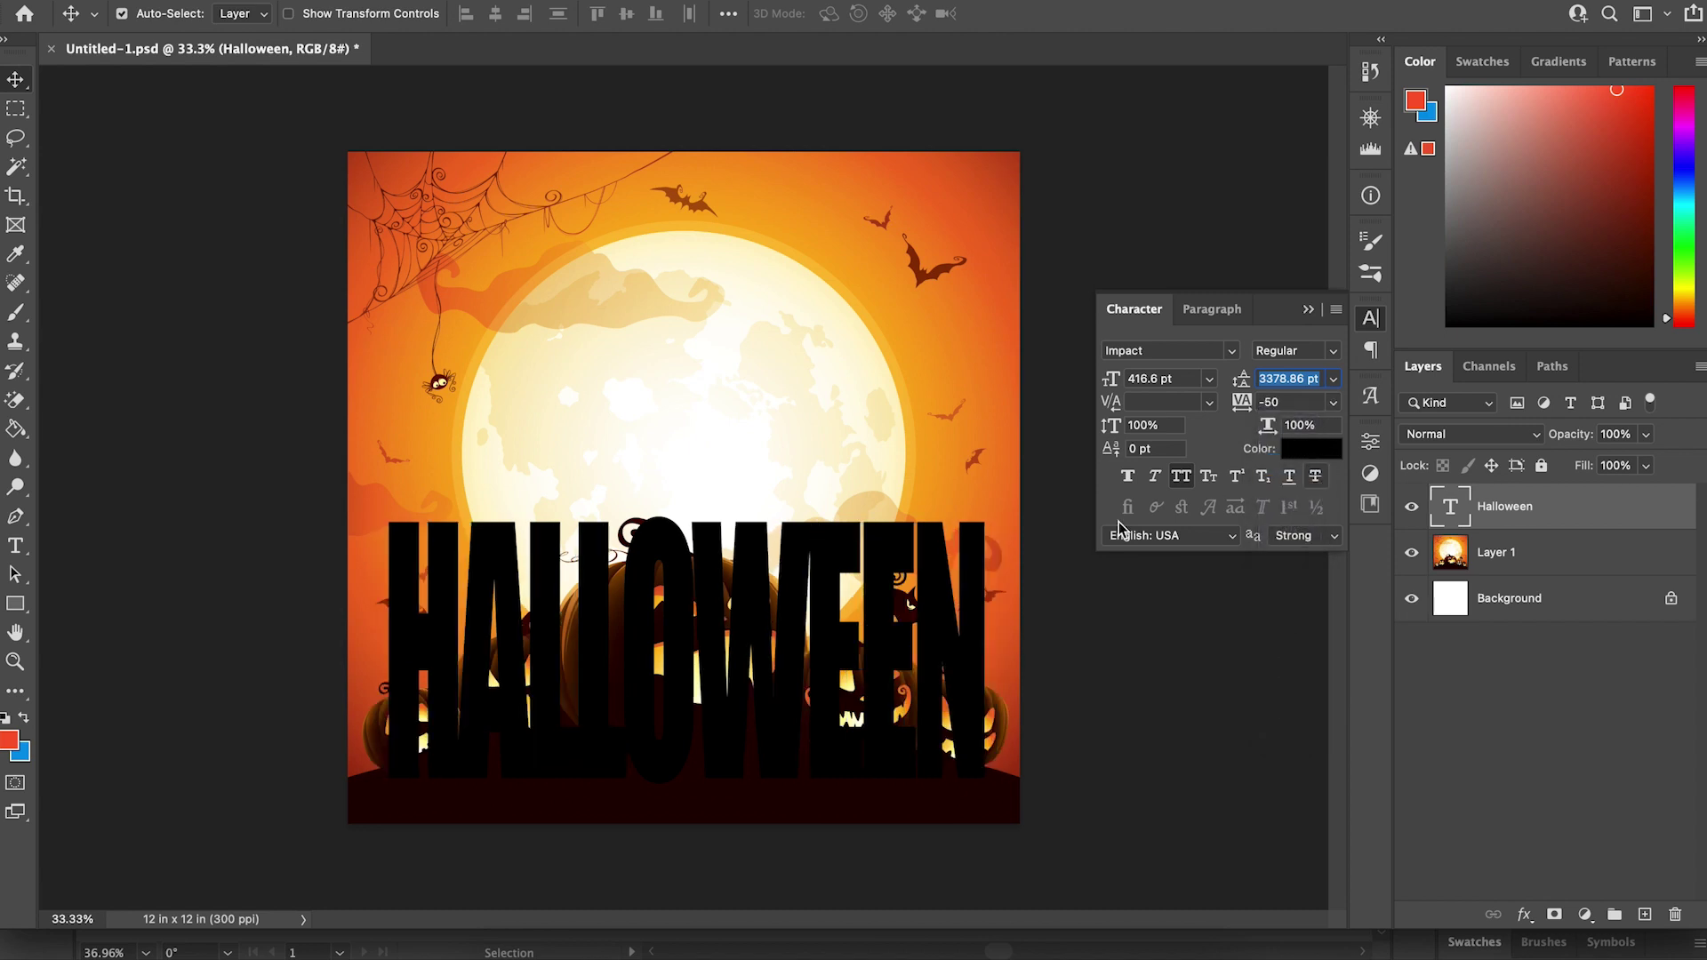
Step: Widen HALLOWEEN to both canvas edges and move the pumpkin layer above it
key(ctrl+t)
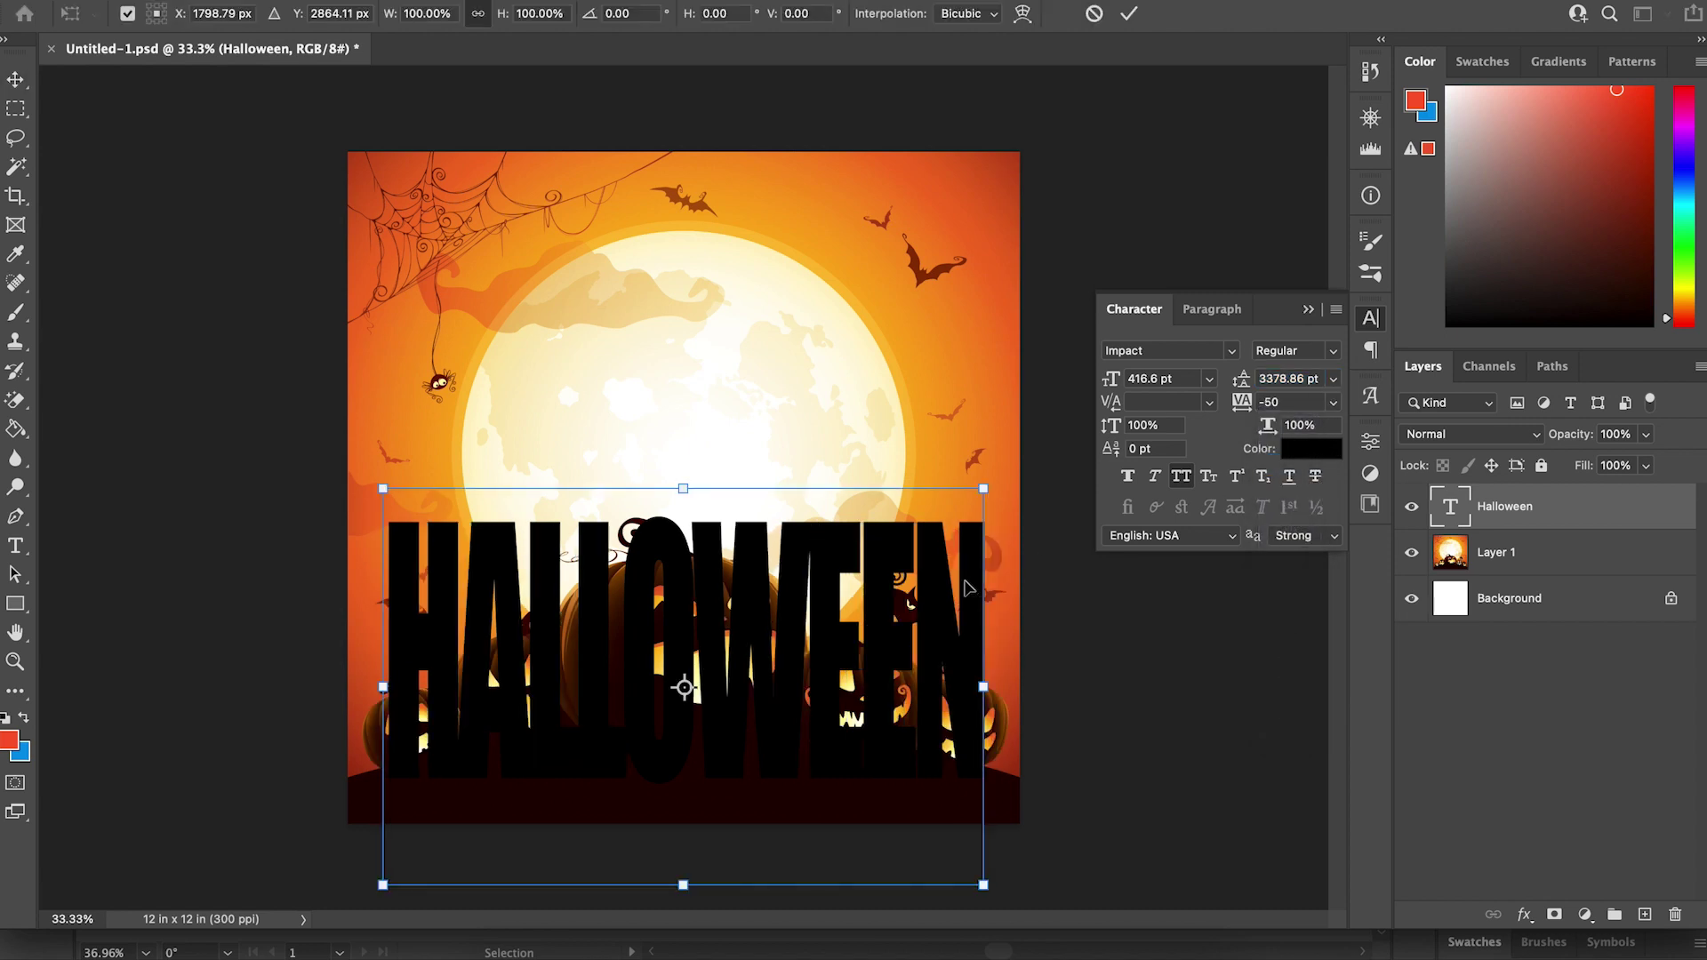
drag(384, 687, 348, 694)
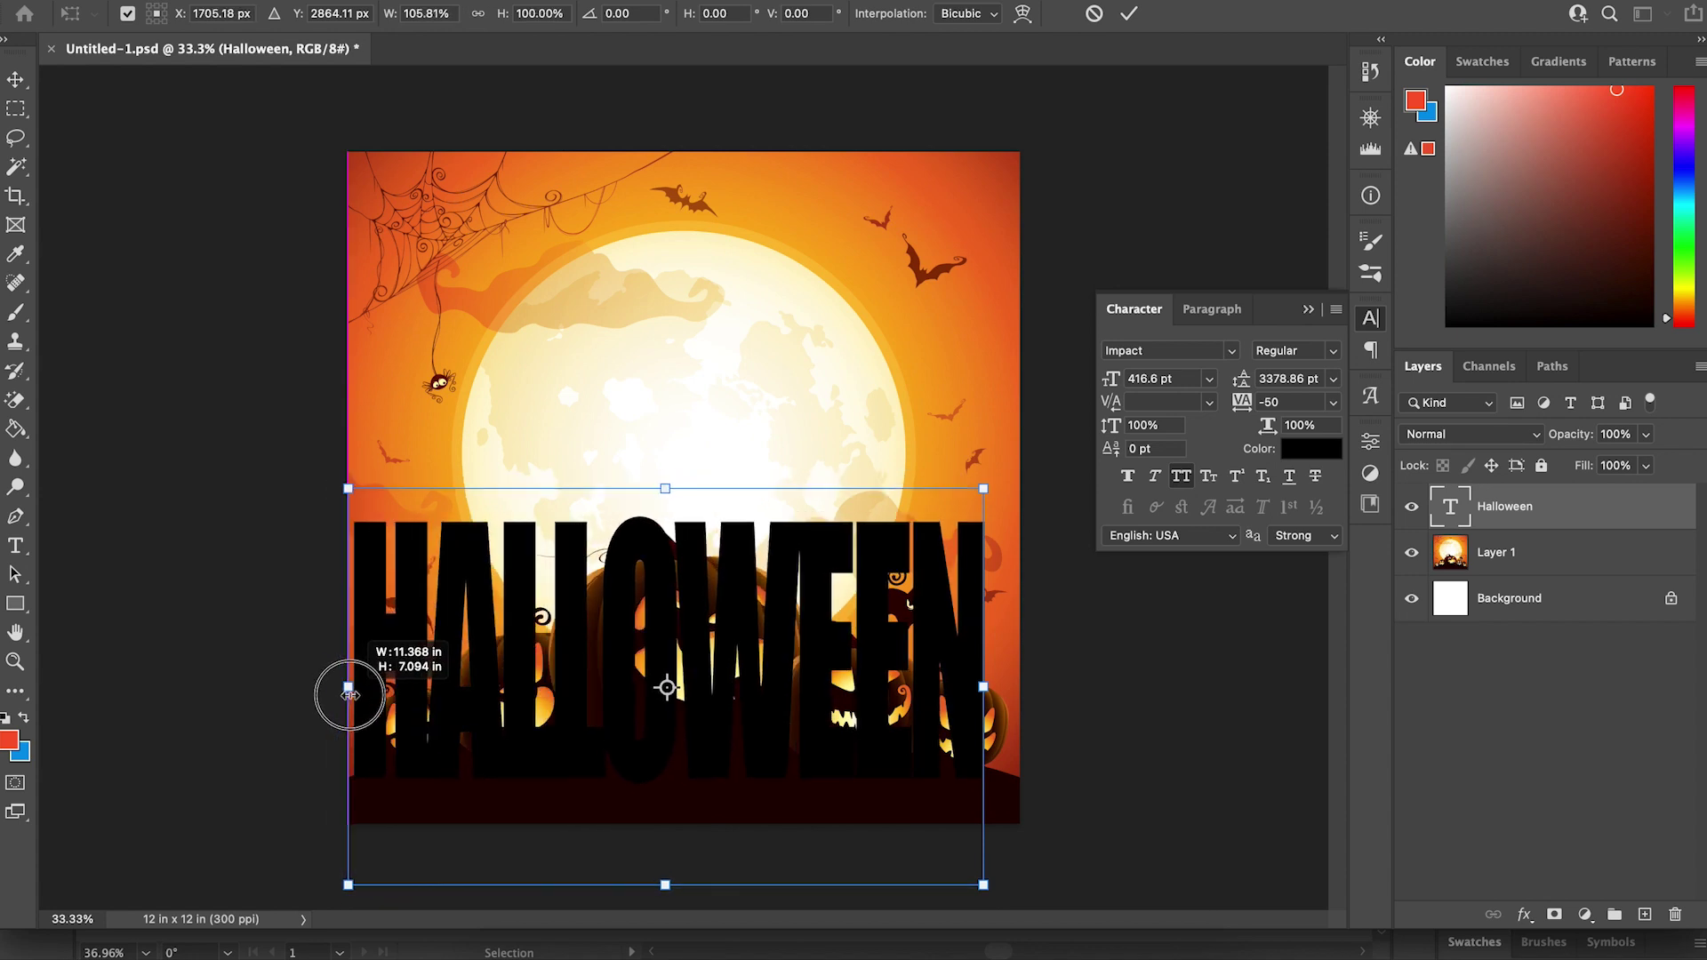
drag(985, 696, 1019, 697)
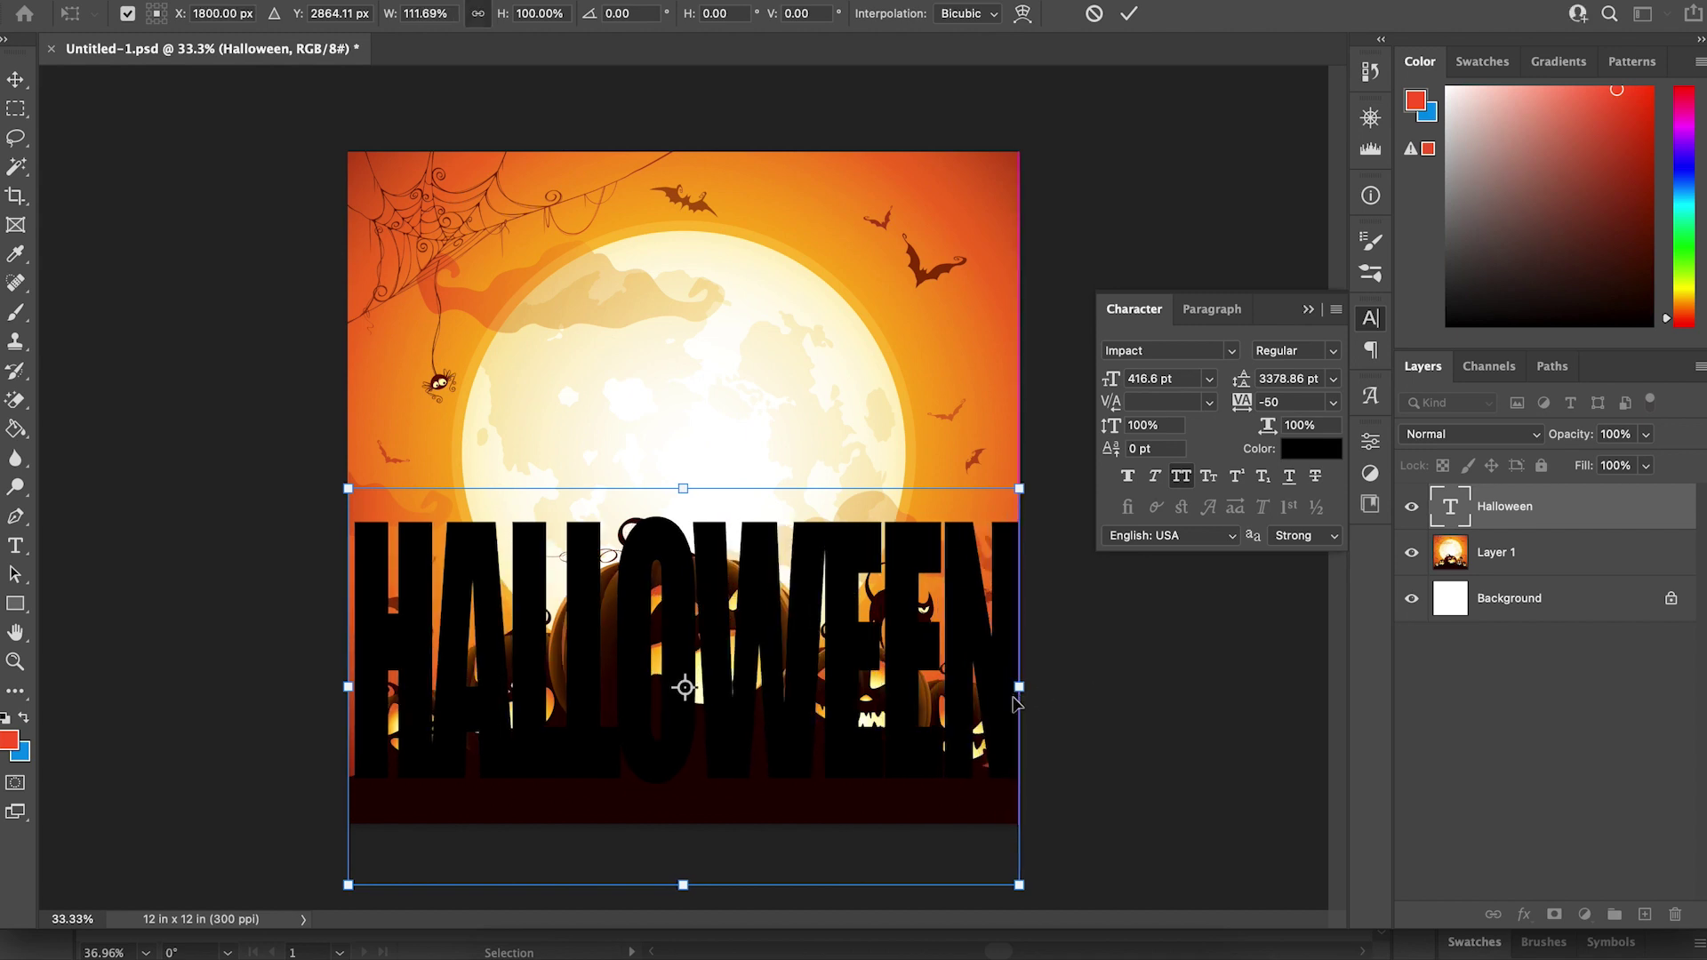
key(Return)
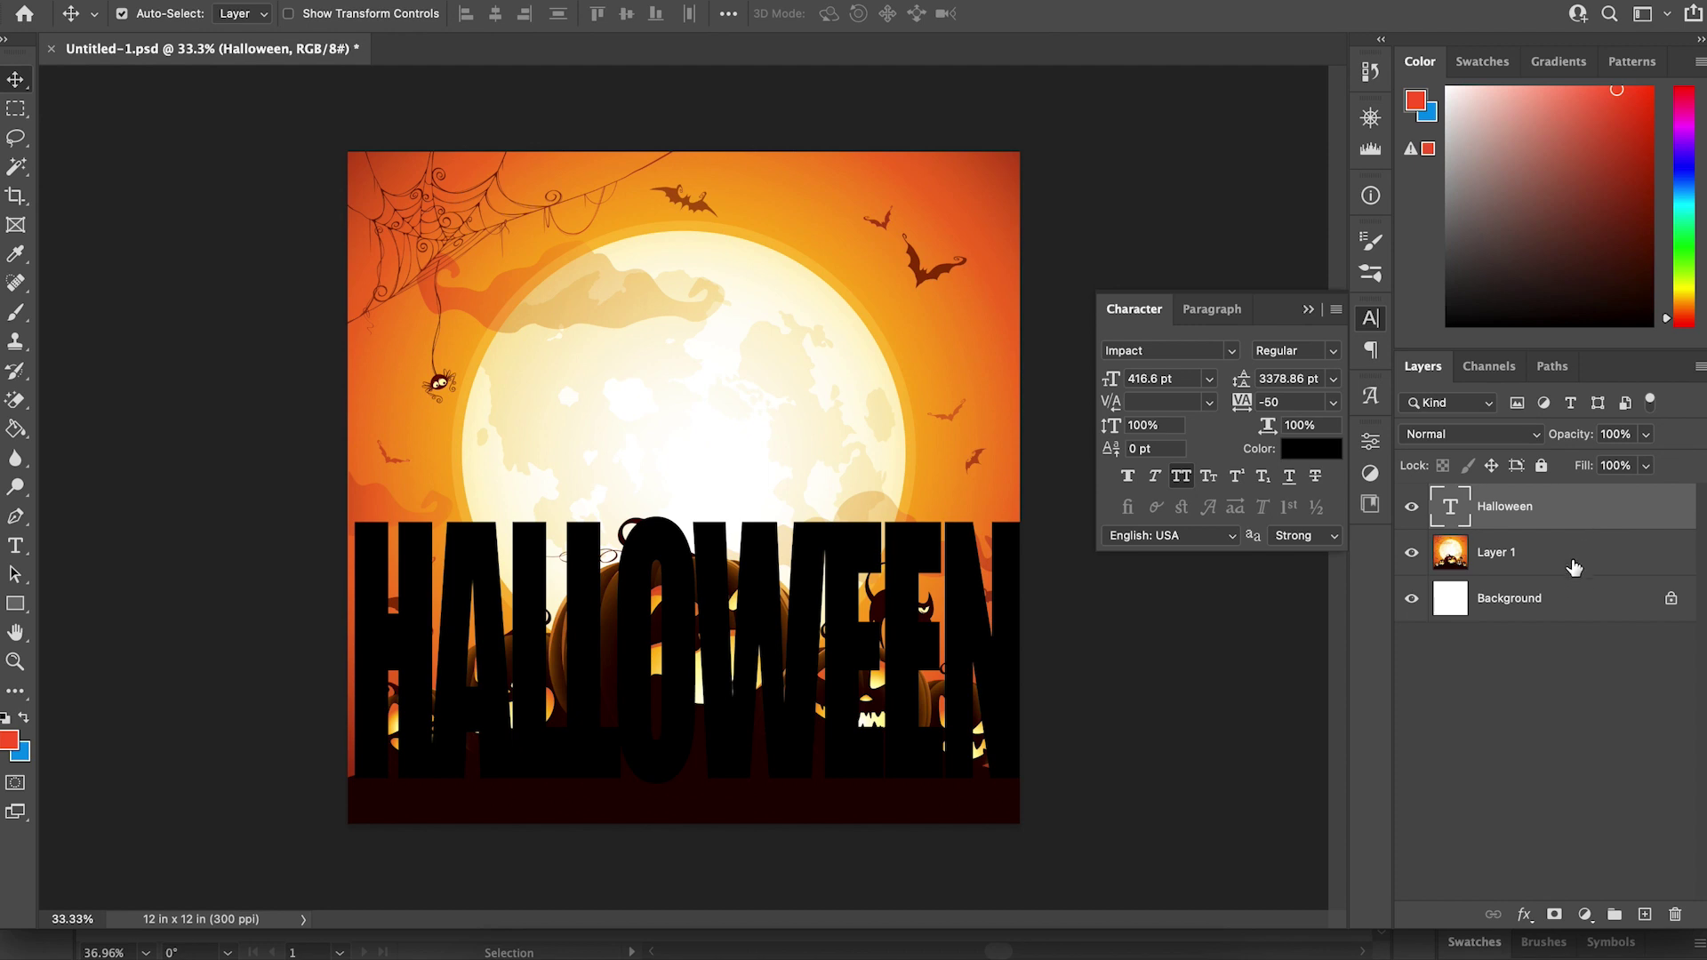
drag(1573, 567, 1572, 499)
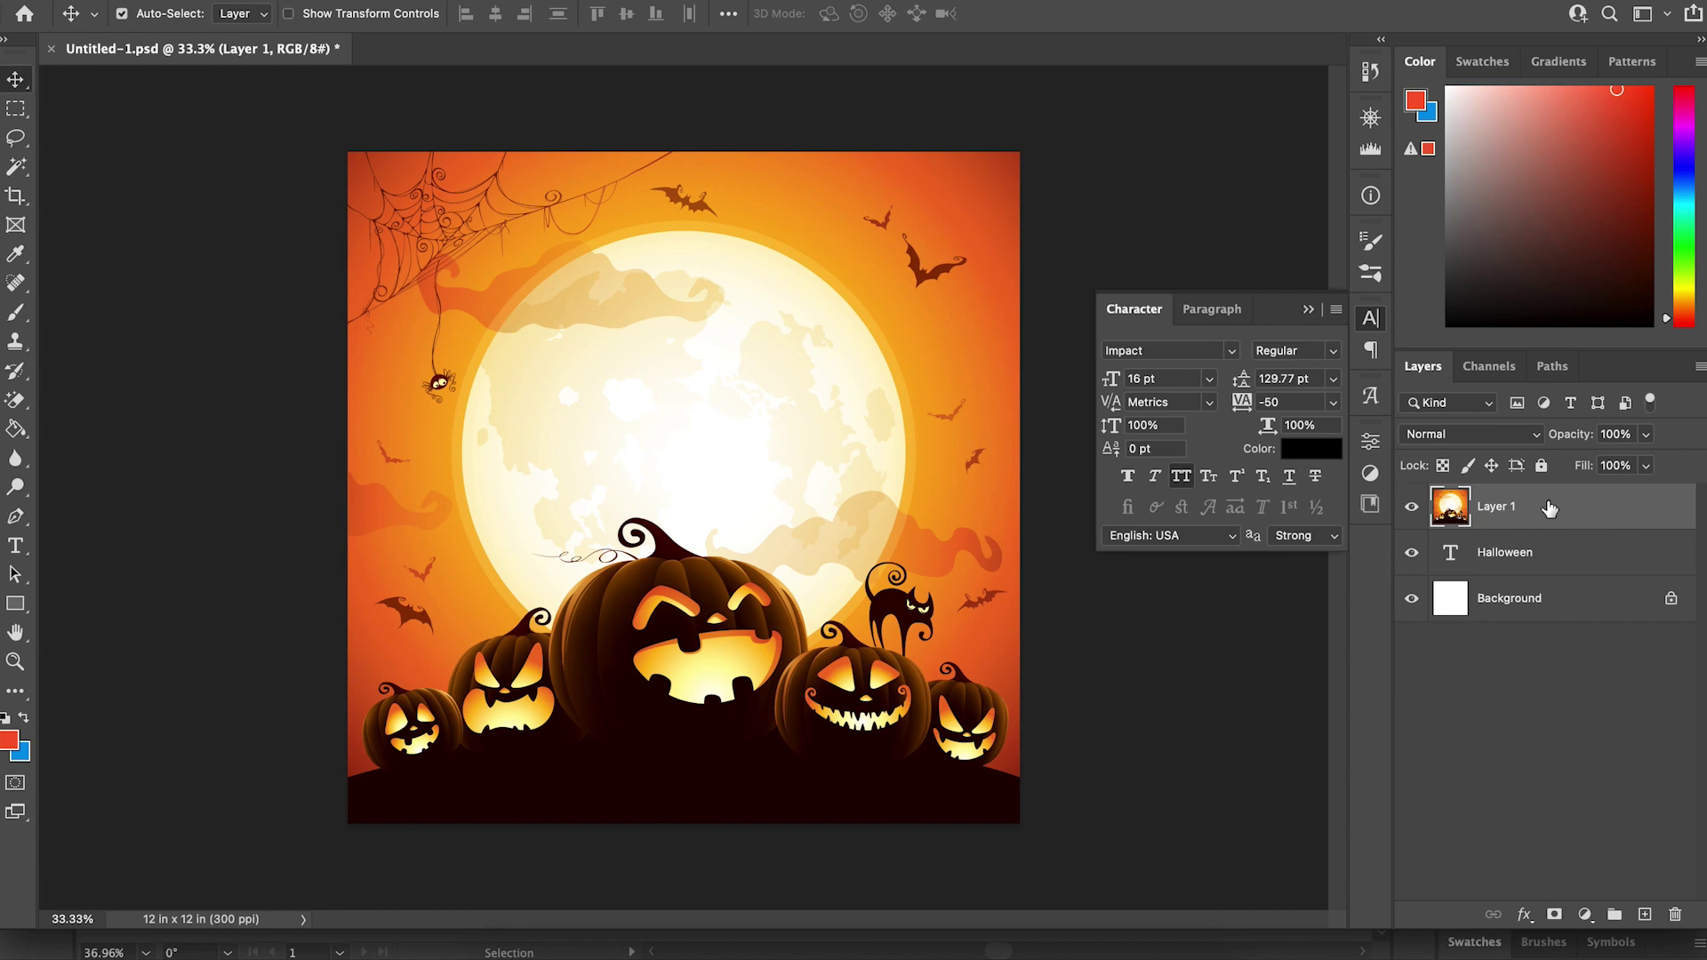
Step: Look for the clipping-mask command in the artwork layer's context menu and the Layer menu
right_click(1548, 508)
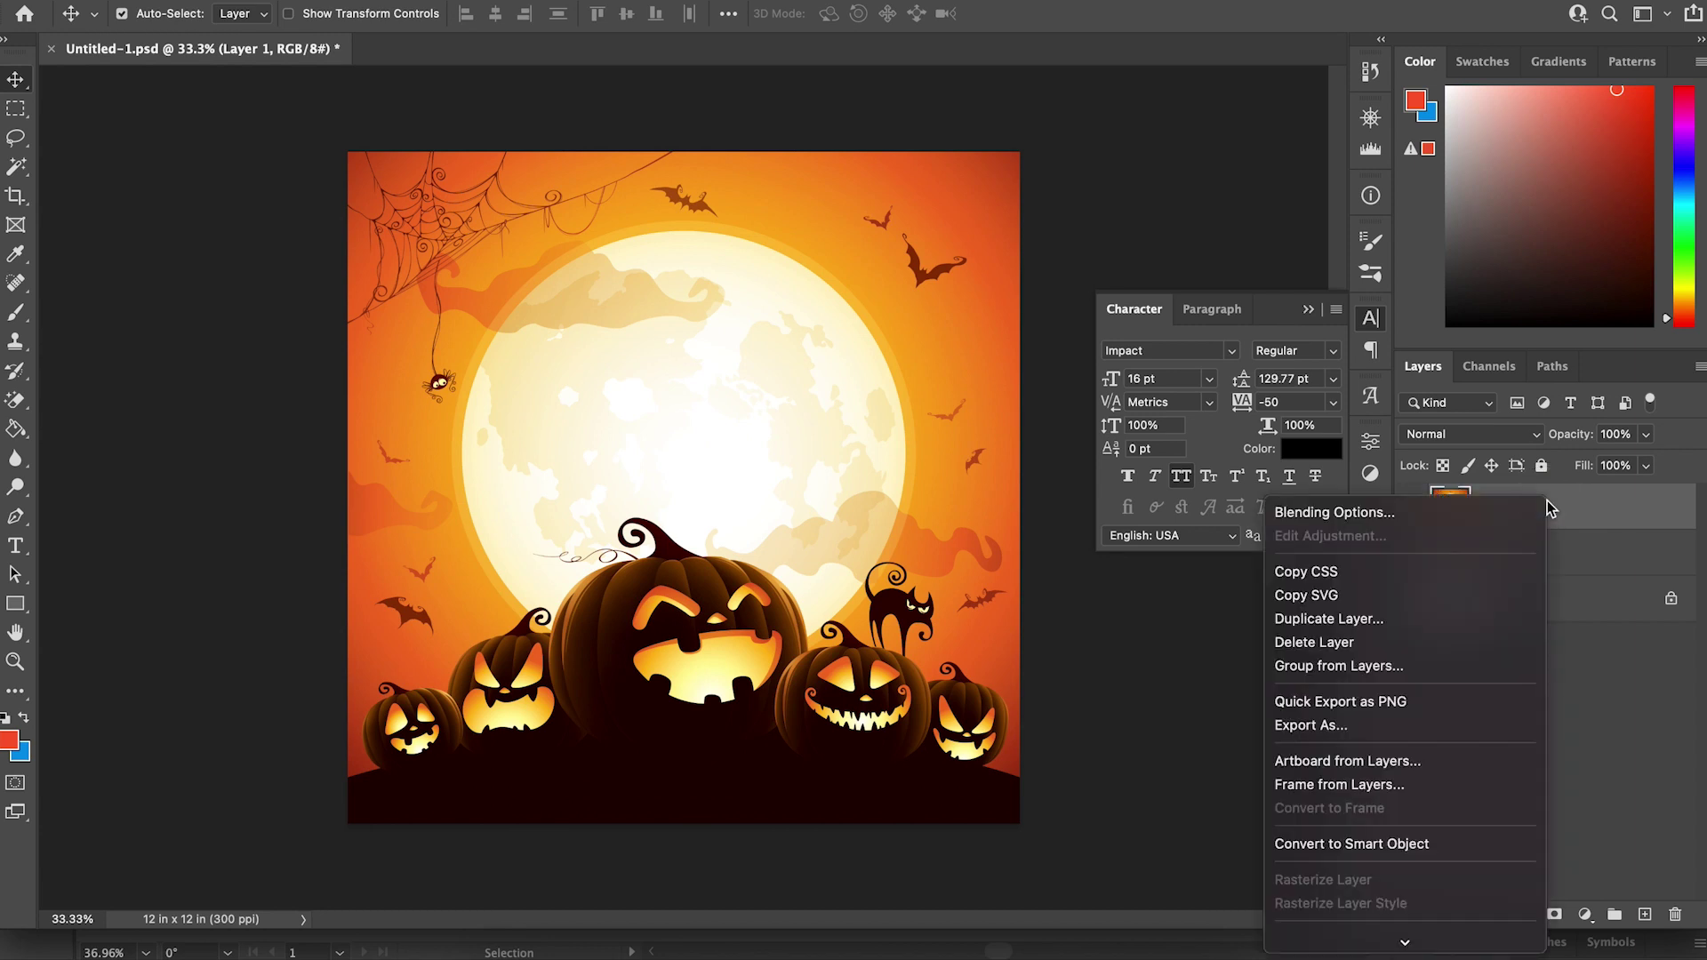
scroll(1475, 938, down, 5)
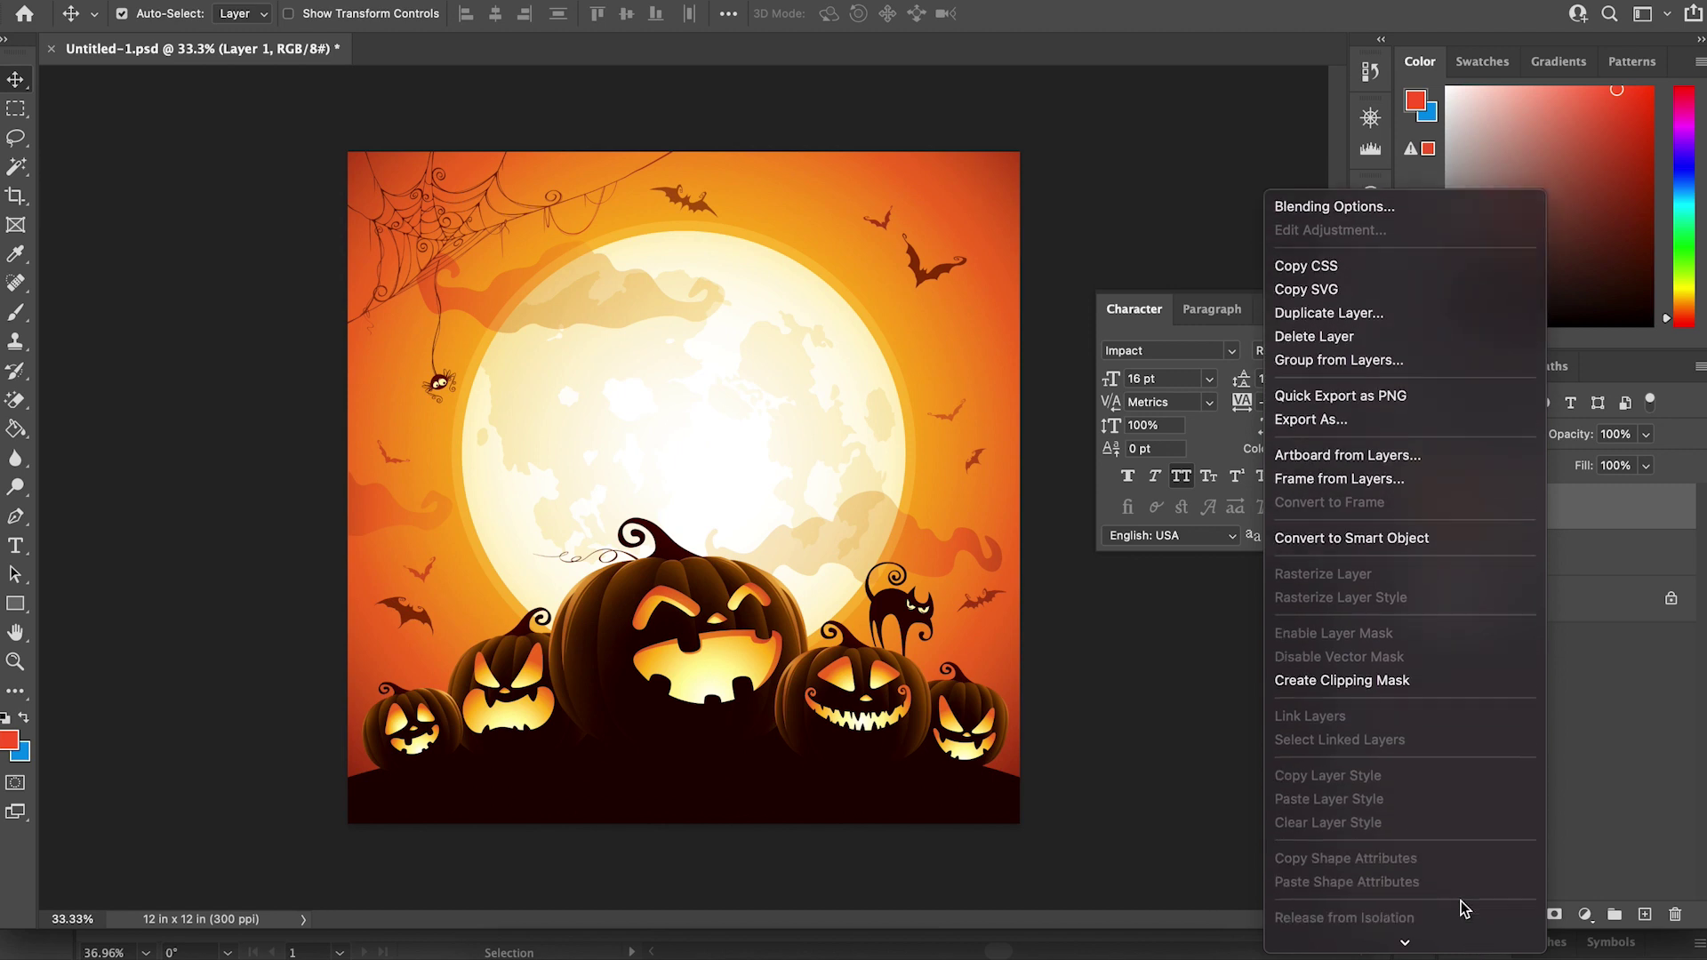
click(1211, 665)
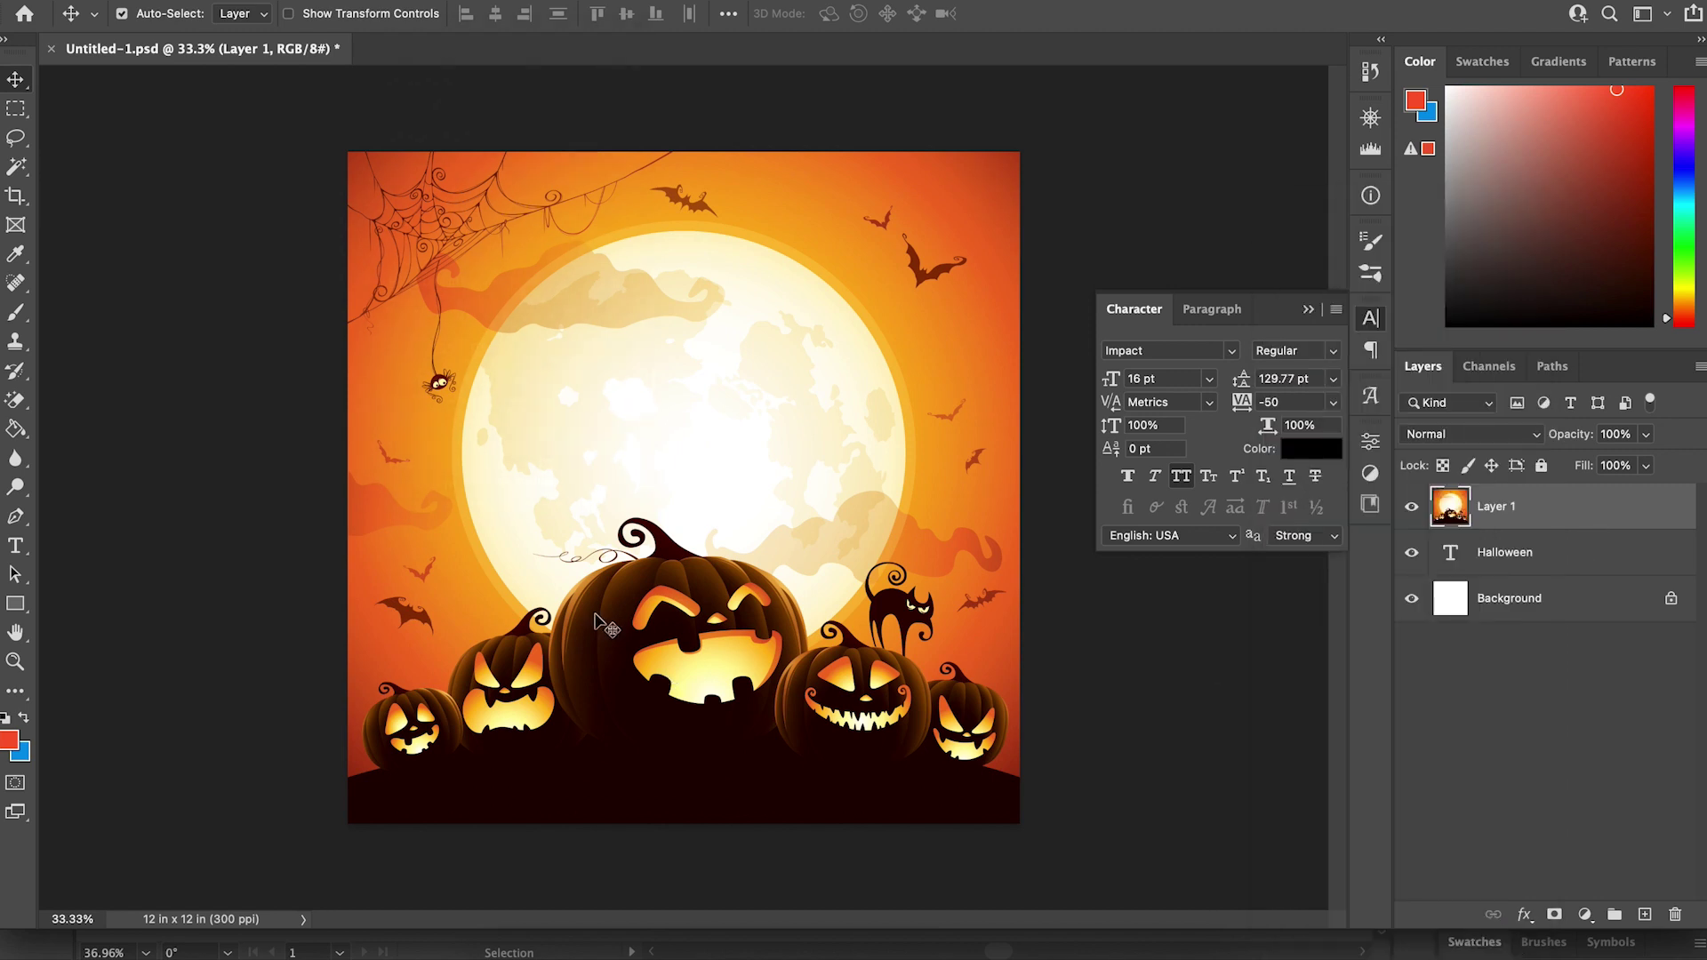
click(324, 0)
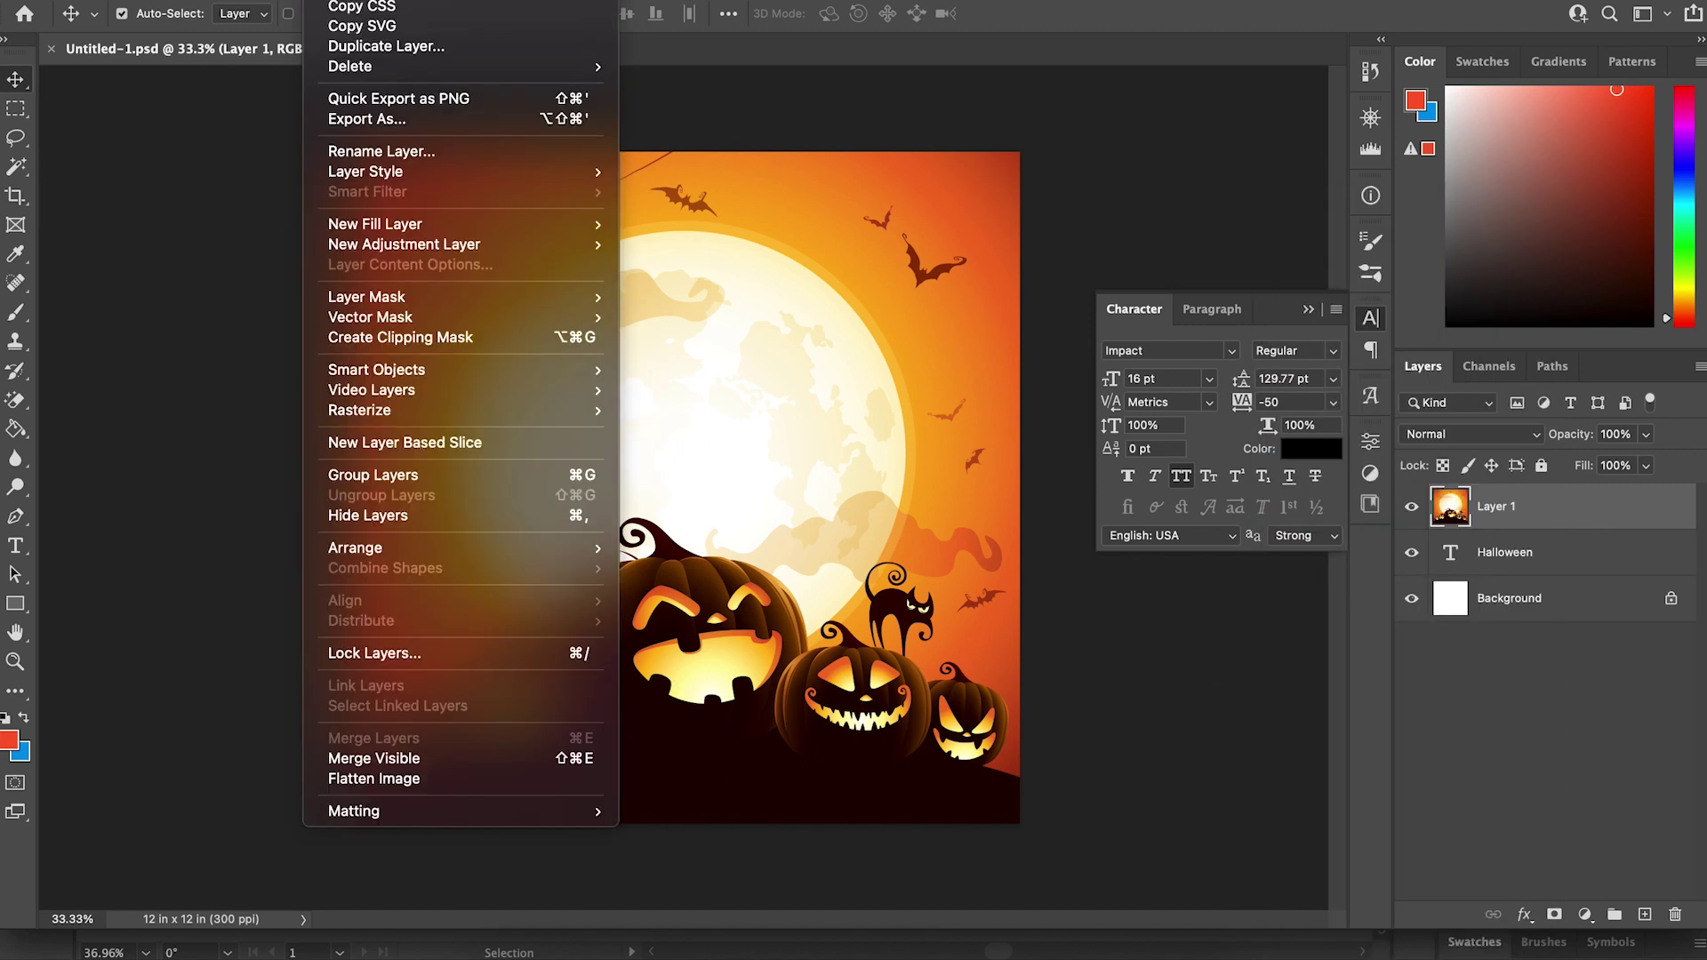
Step: Clip the artwork to HALLOWEEN, nudge it, then scale both layers to about 98% width
click(392, 339)
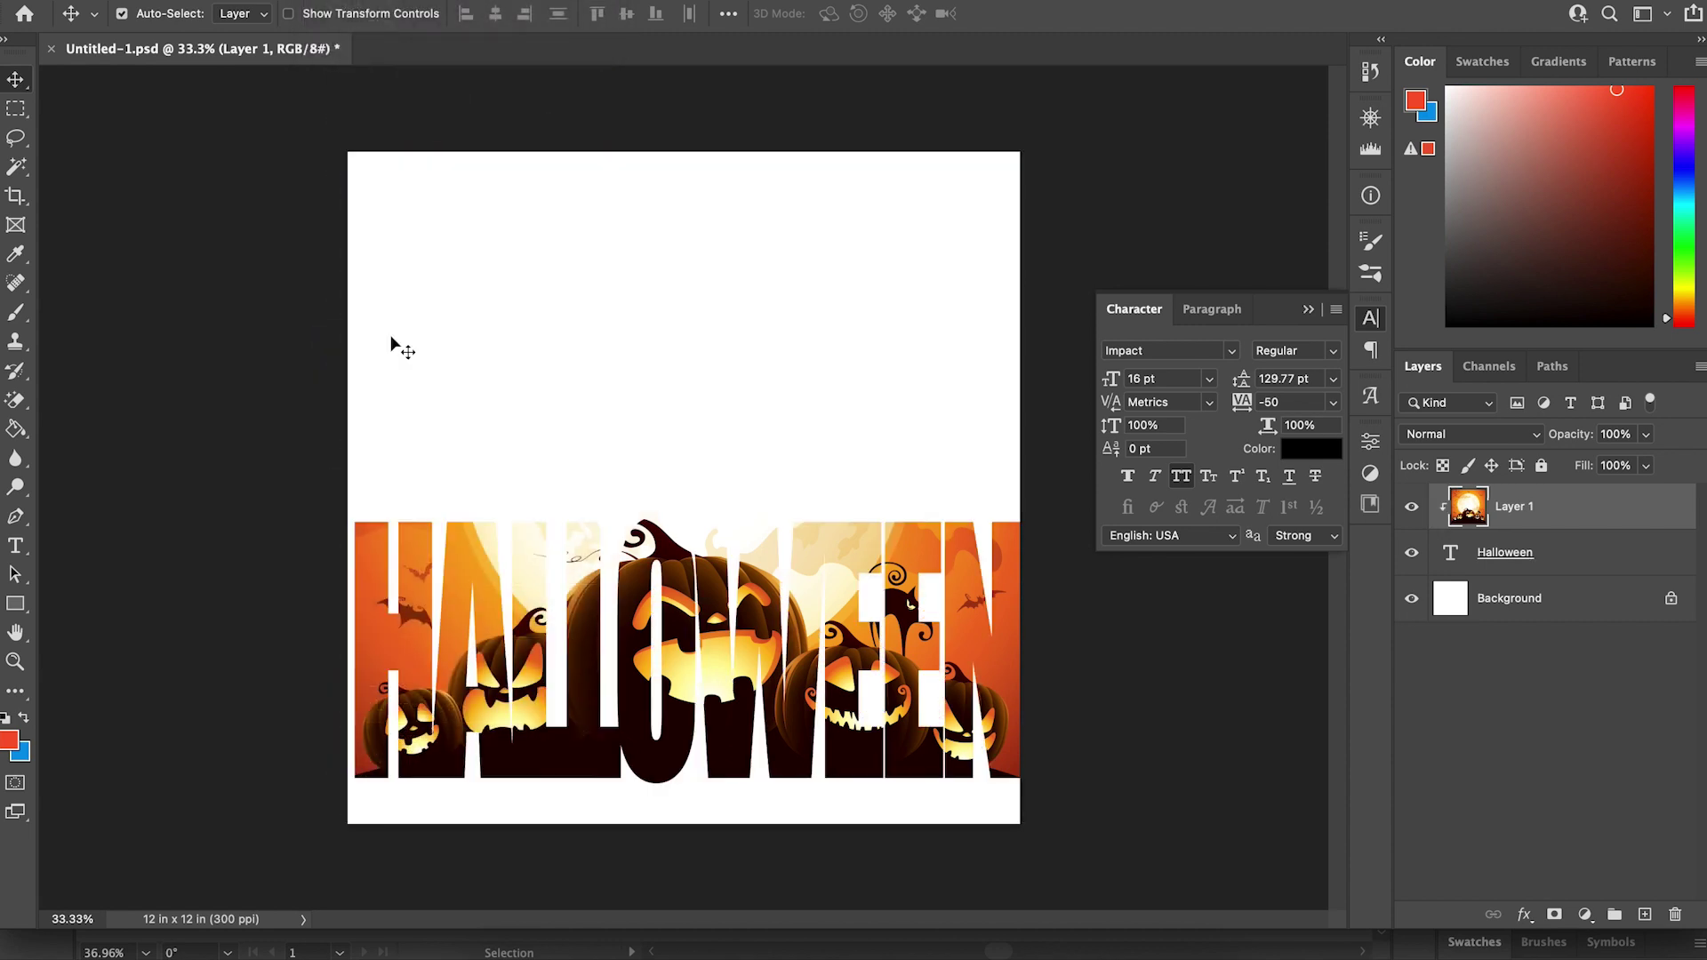
mouse_move(912, 734)
mouse_down()
mouse_move(889, 720)
mouse_move(904, 707)
mouse_move(882, 733)
mouse_move(916, 728)
mouse_move(906, 738)
mouse_up()
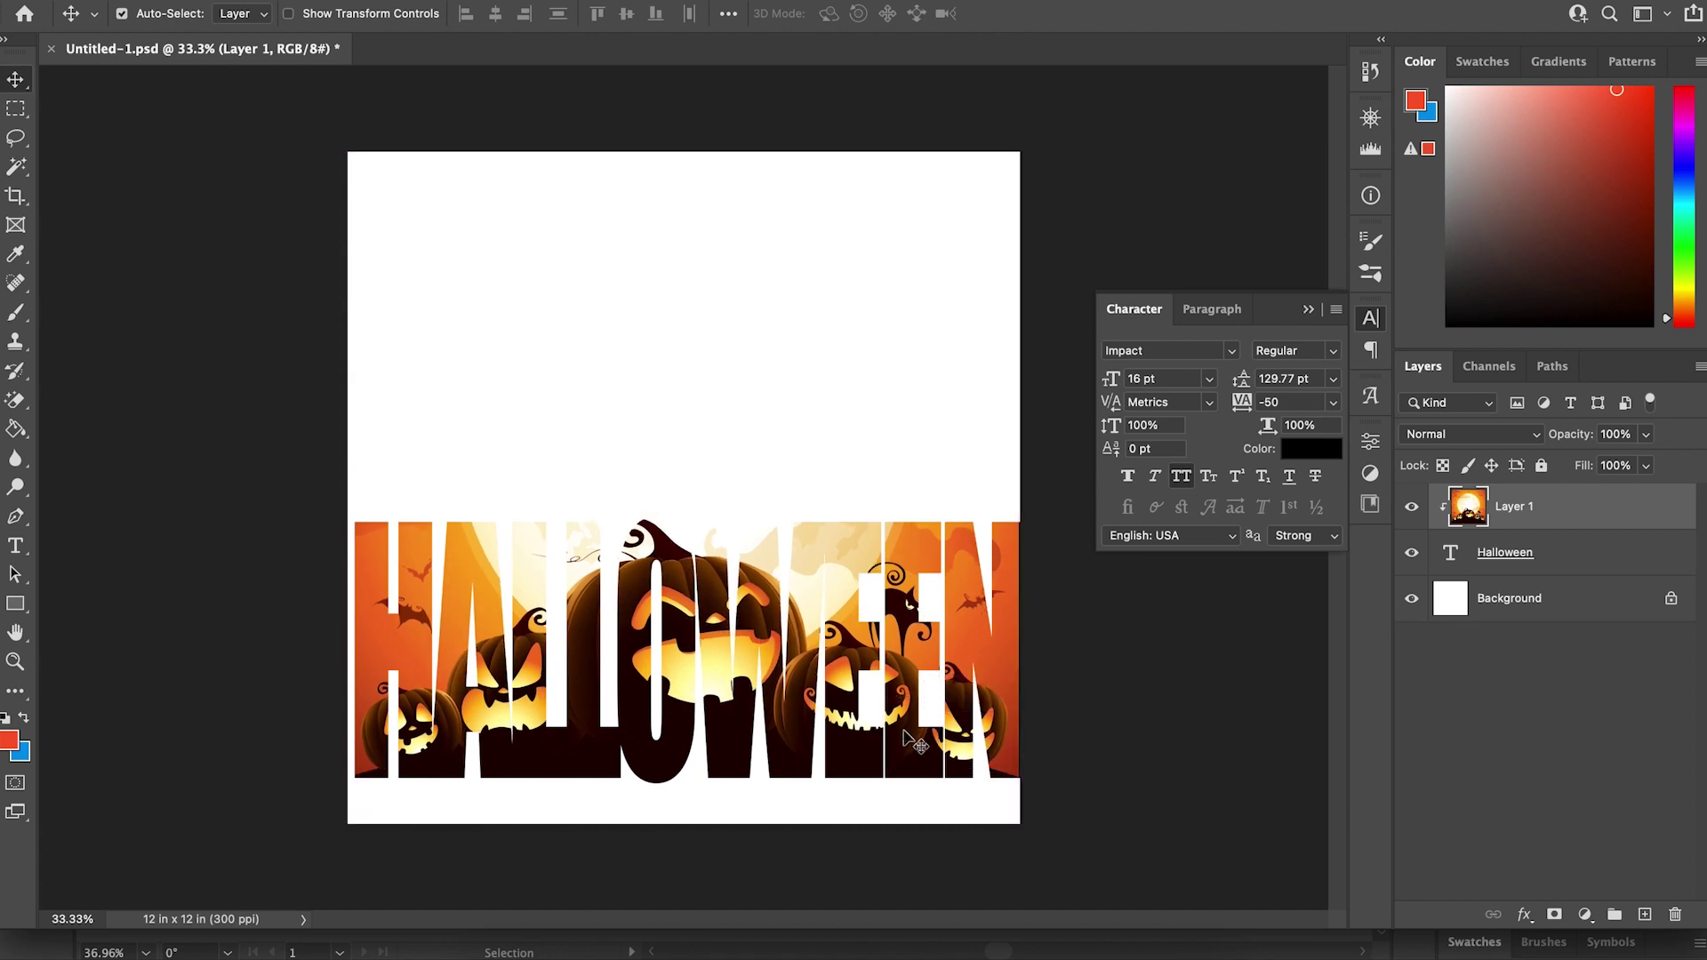
click(1124, 842)
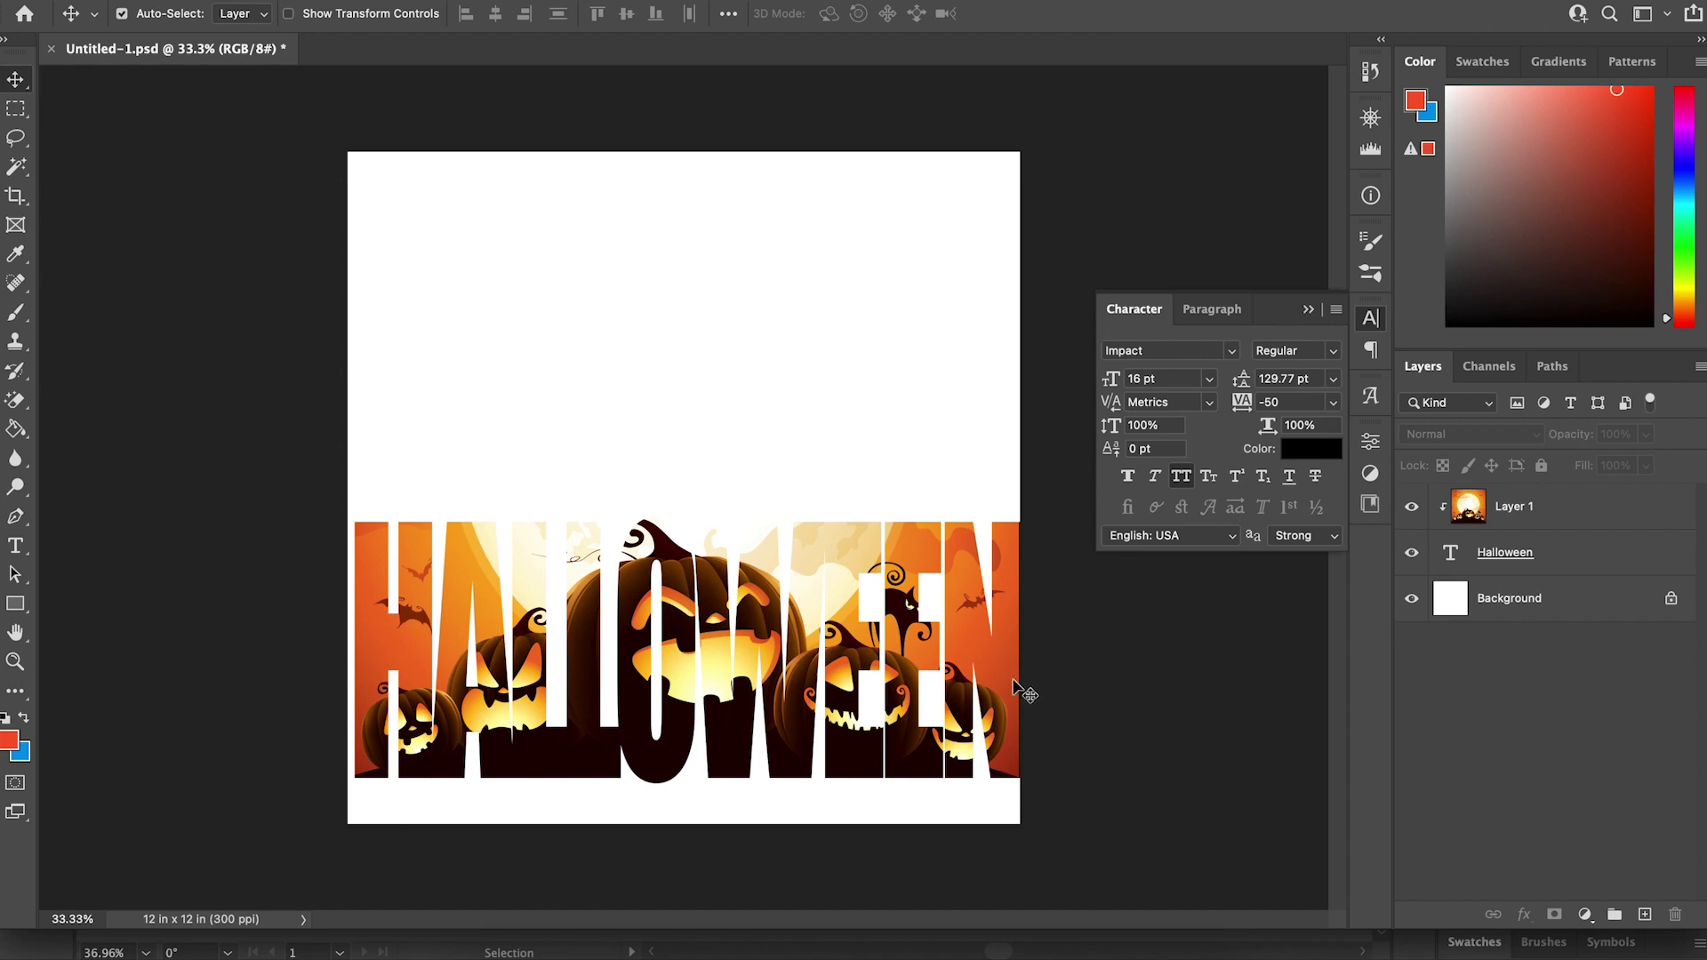
drag(1048, 849, 783, 666)
key(ctrl+t)
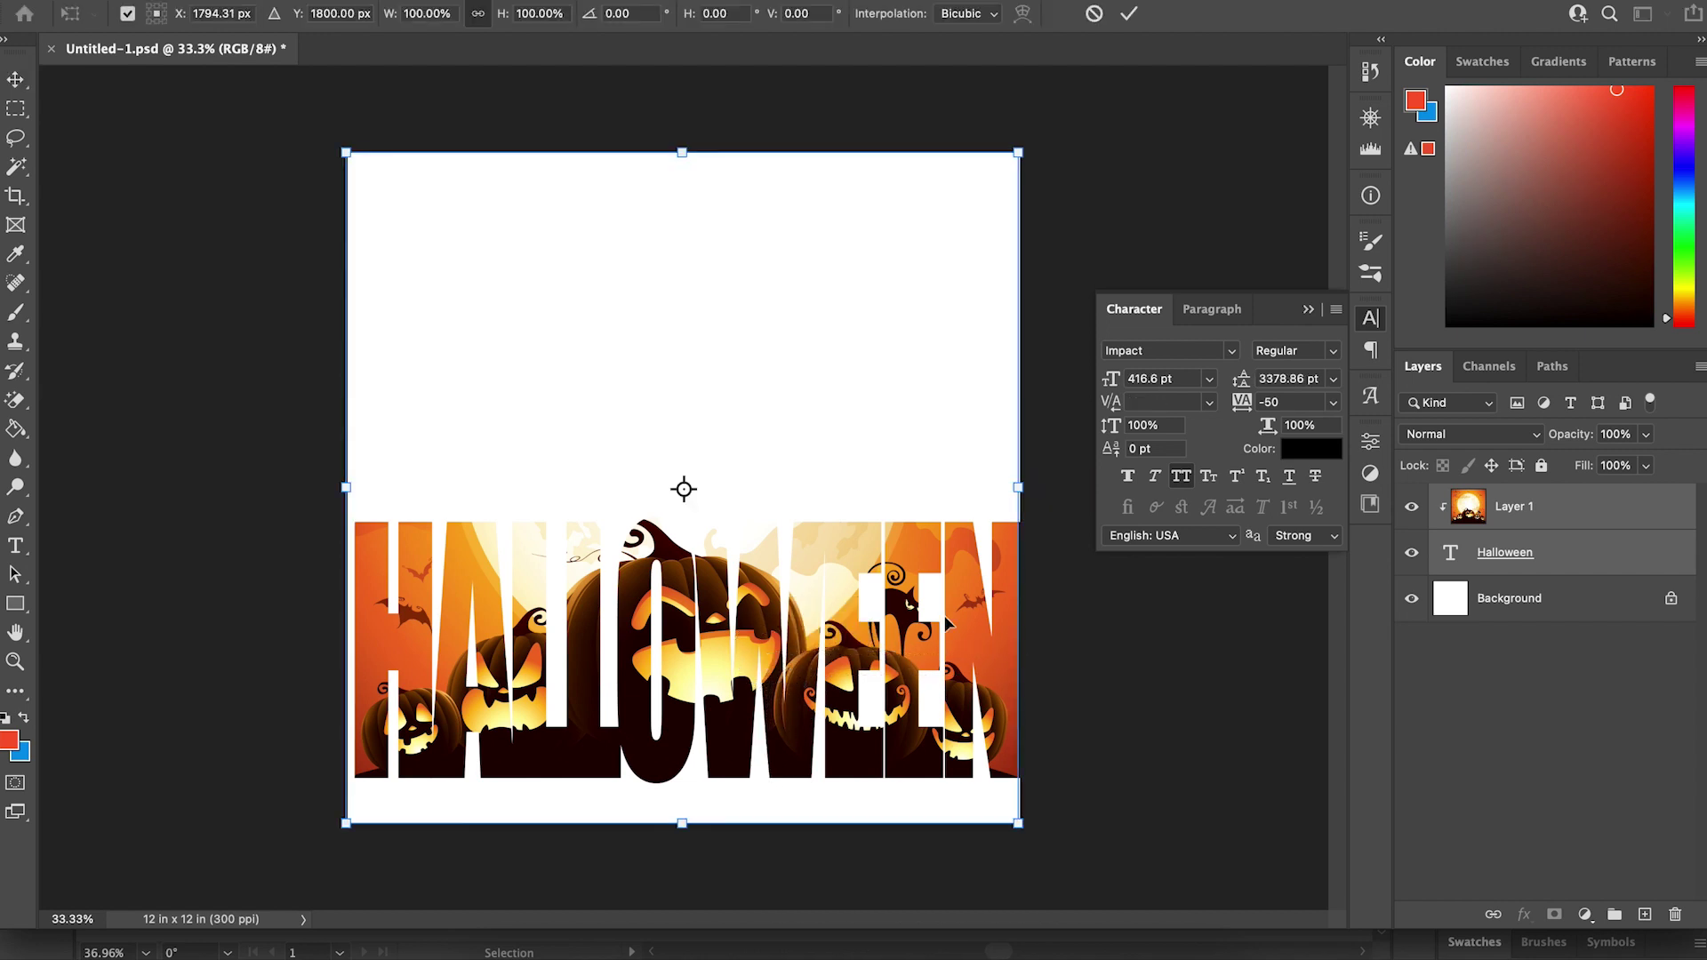
drag(1021, 490, 1011, 493)
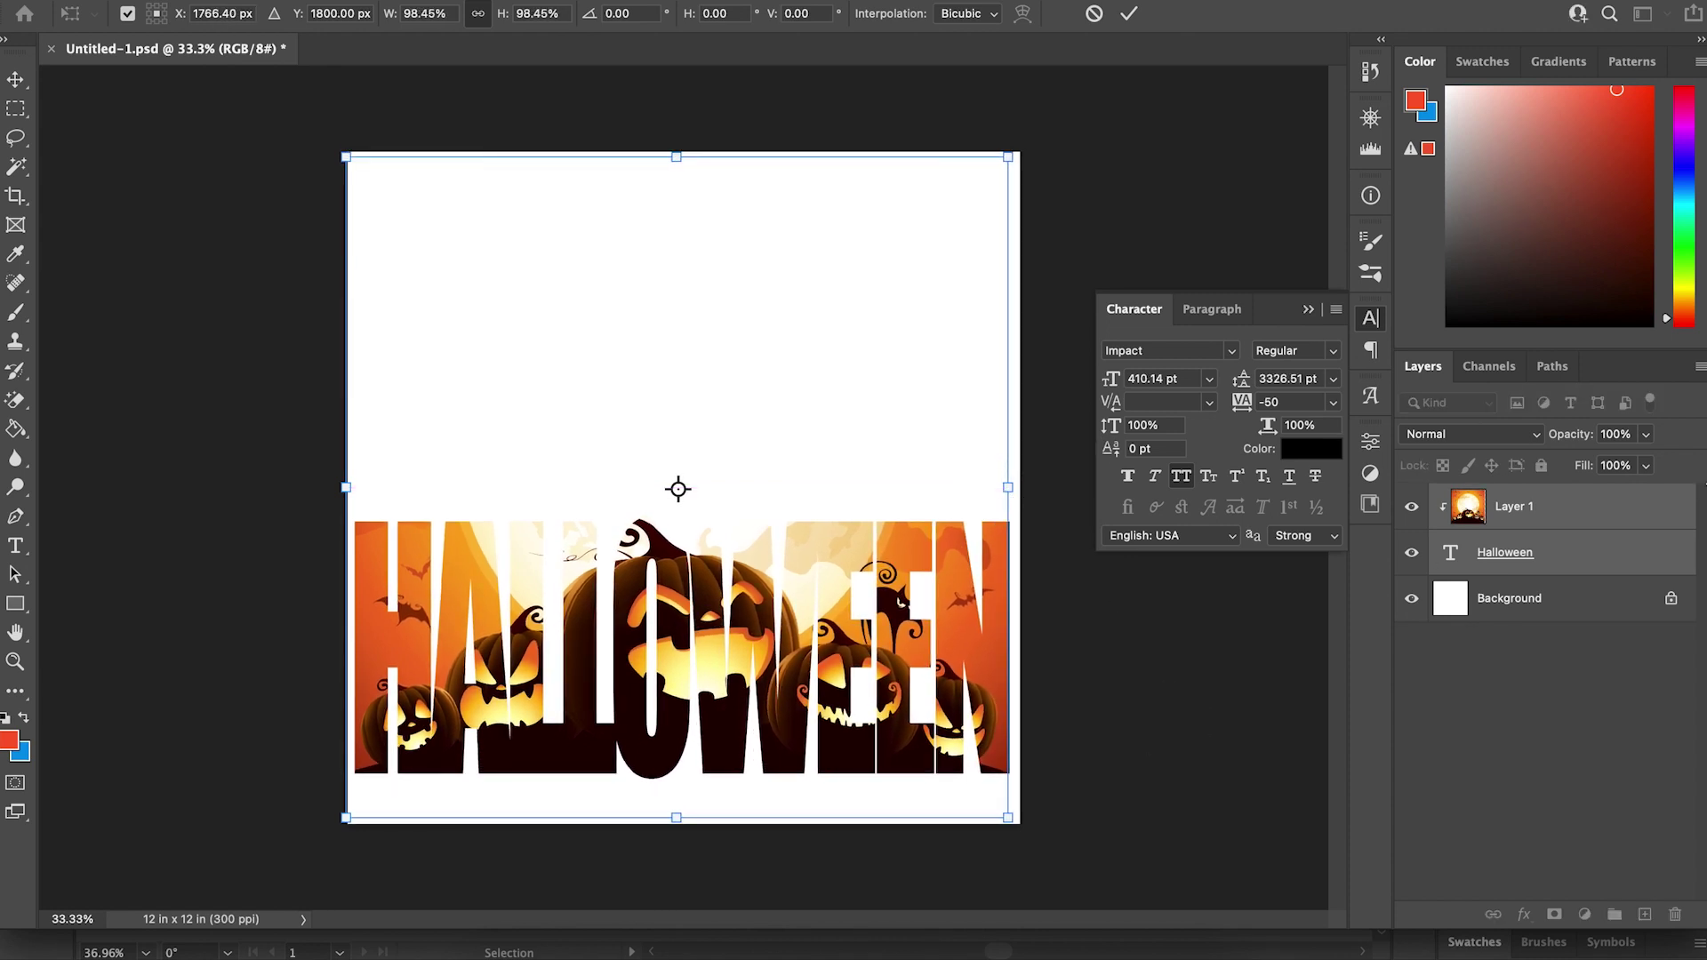
Step: Give HALLOWEEN a drop shadow and a 20 px stroke in dark 210000 sampled from the art
double_click(1573, 555)
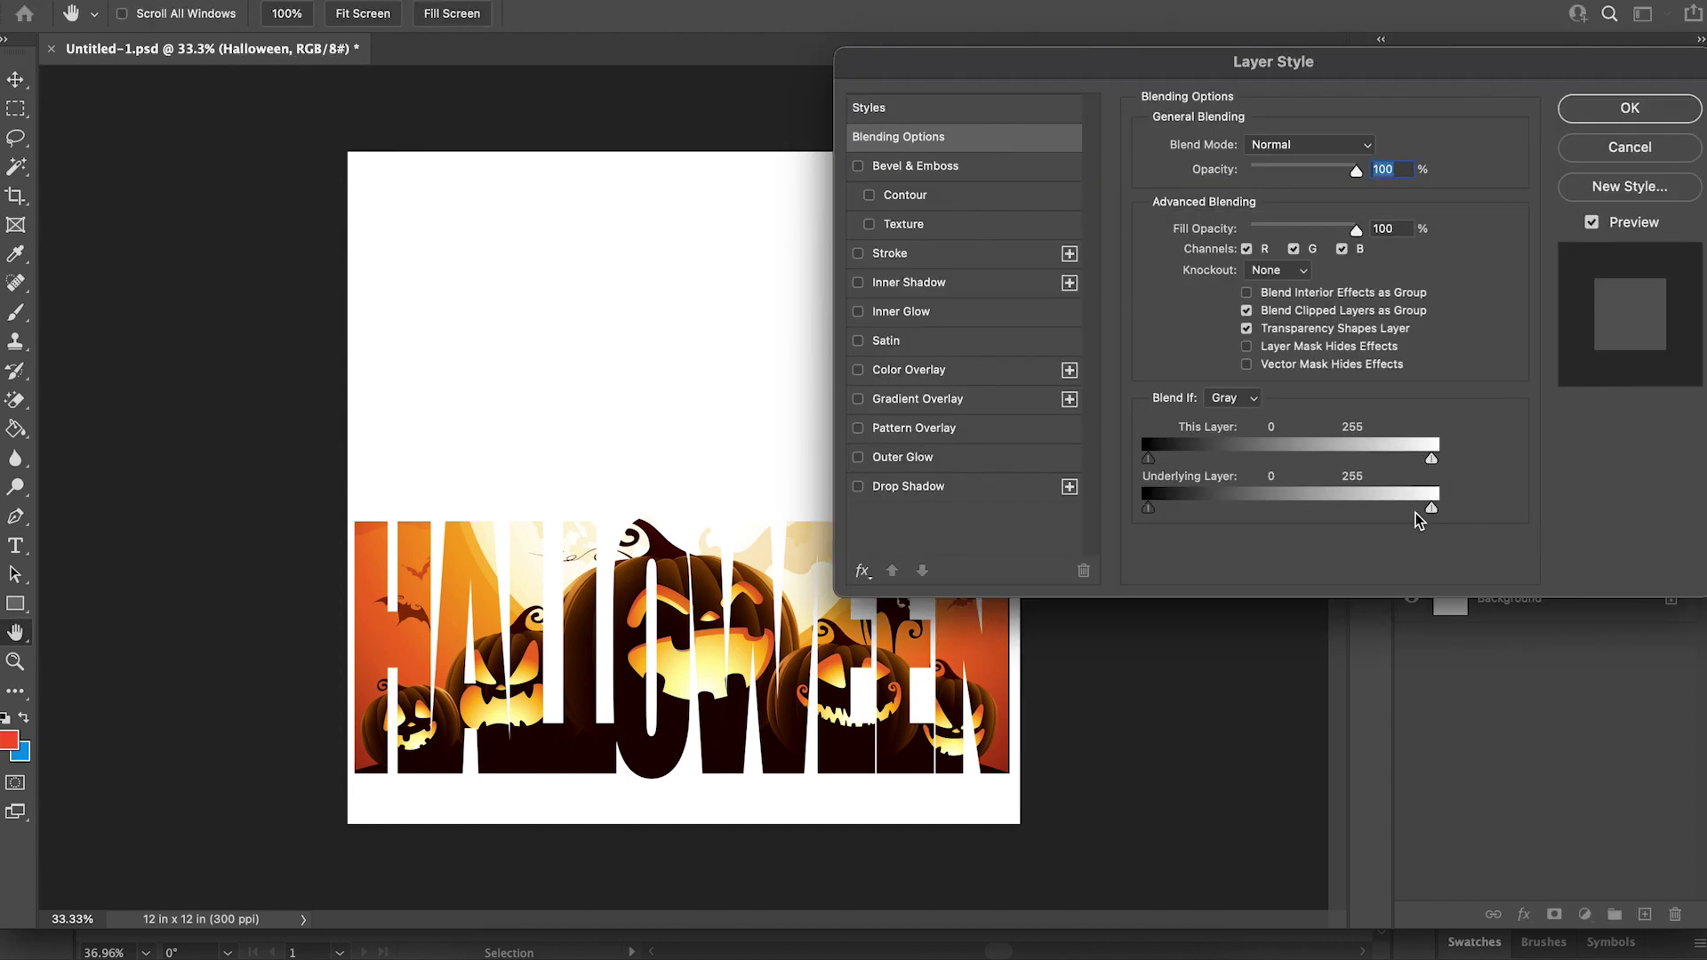
click(859, 487)
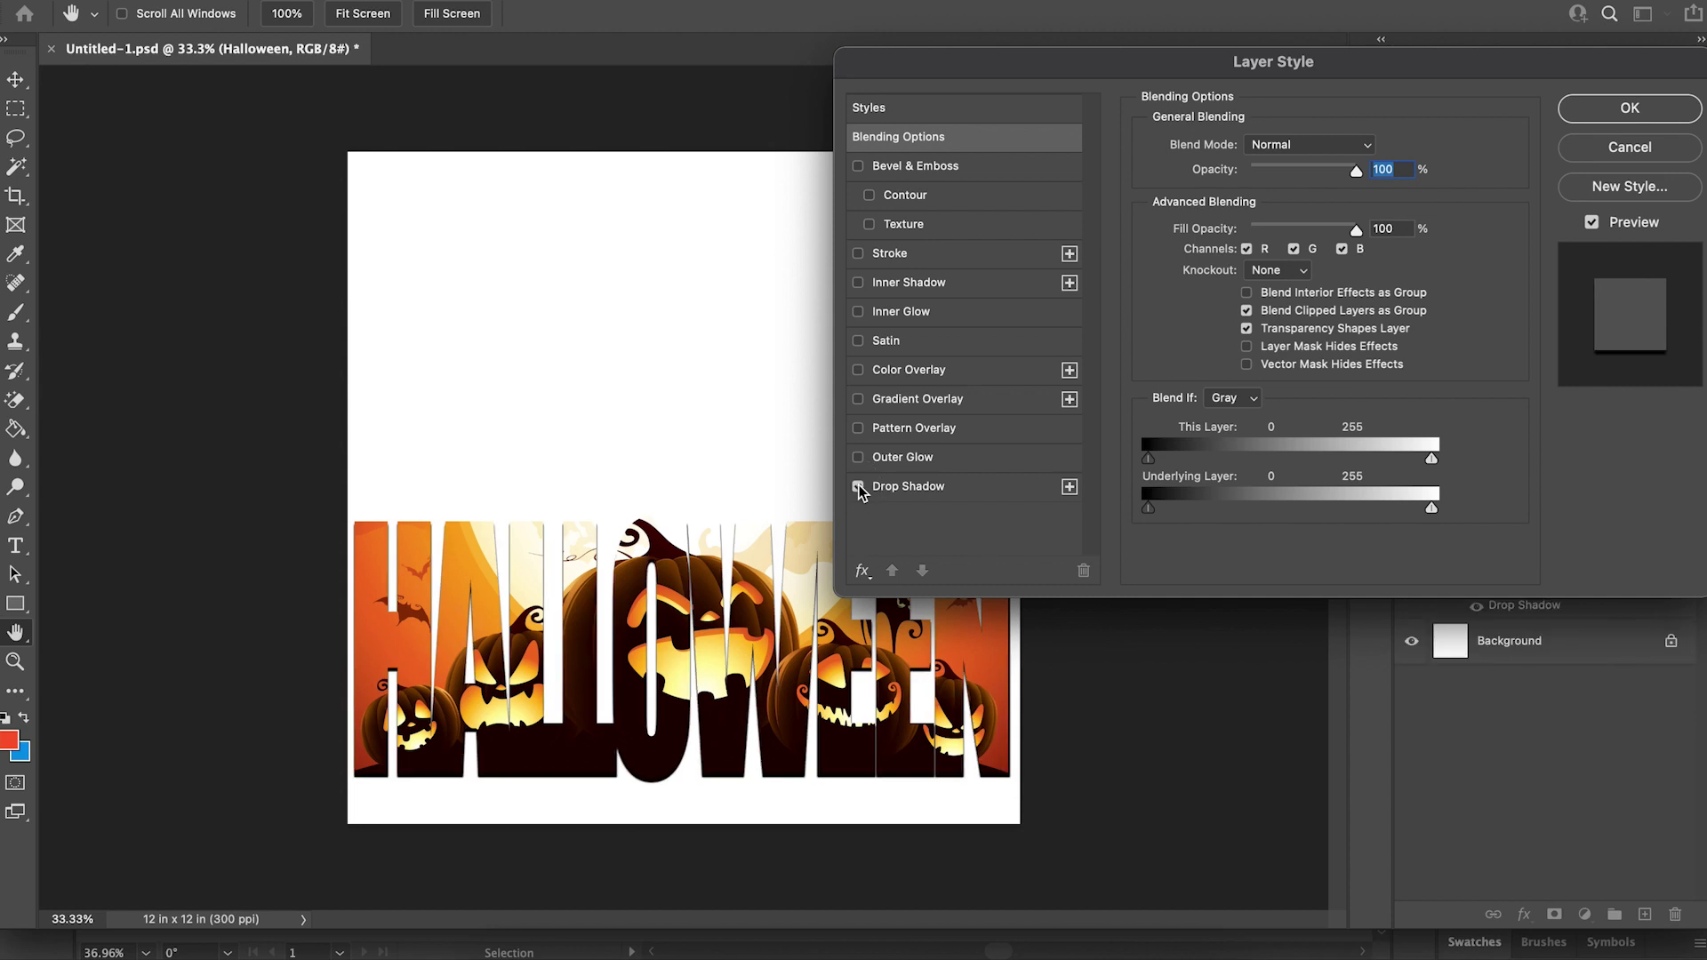
click(858, 253)
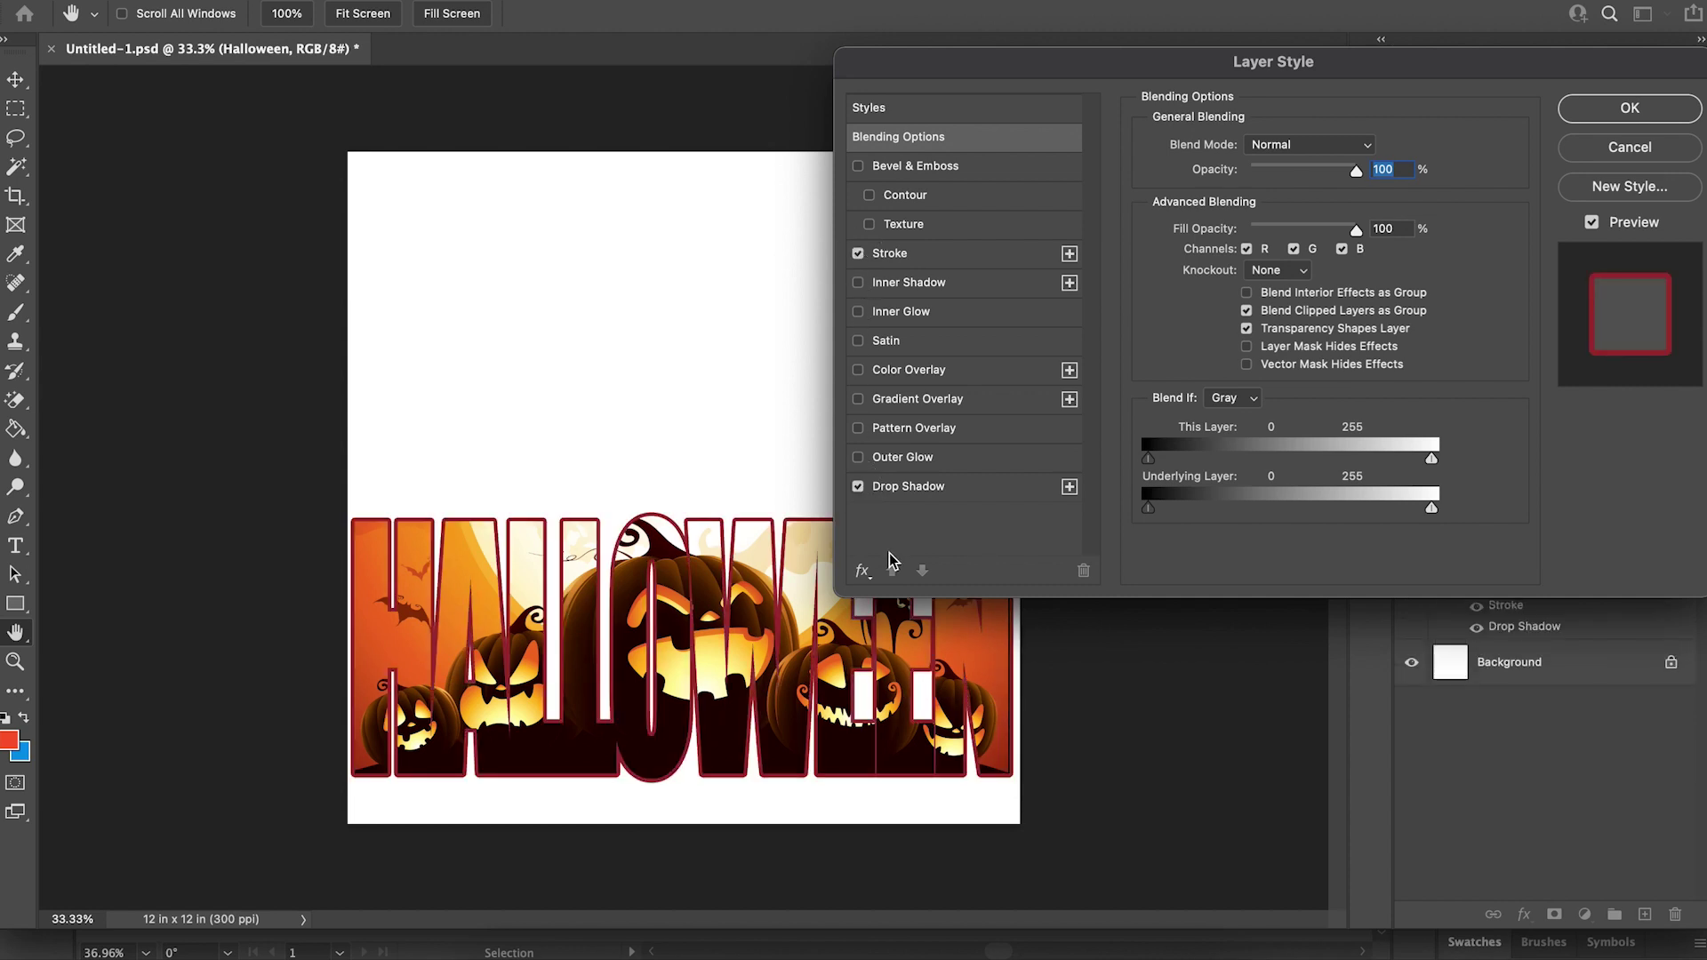
click(953, 259)
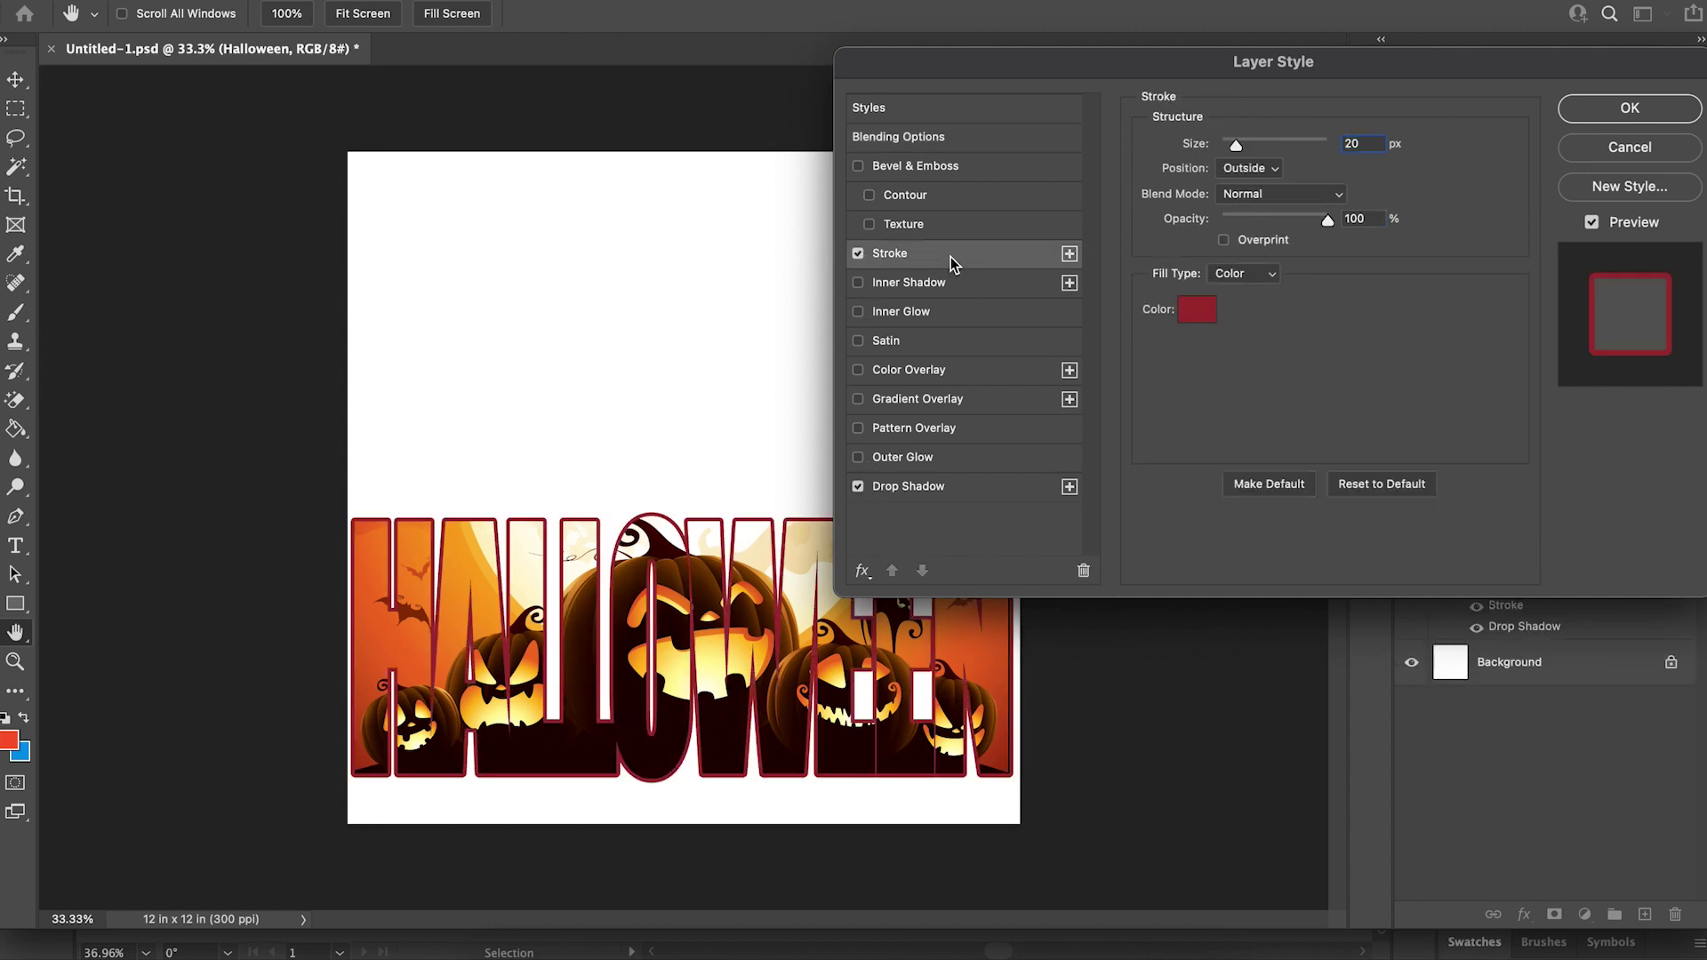
click(1195, 308)
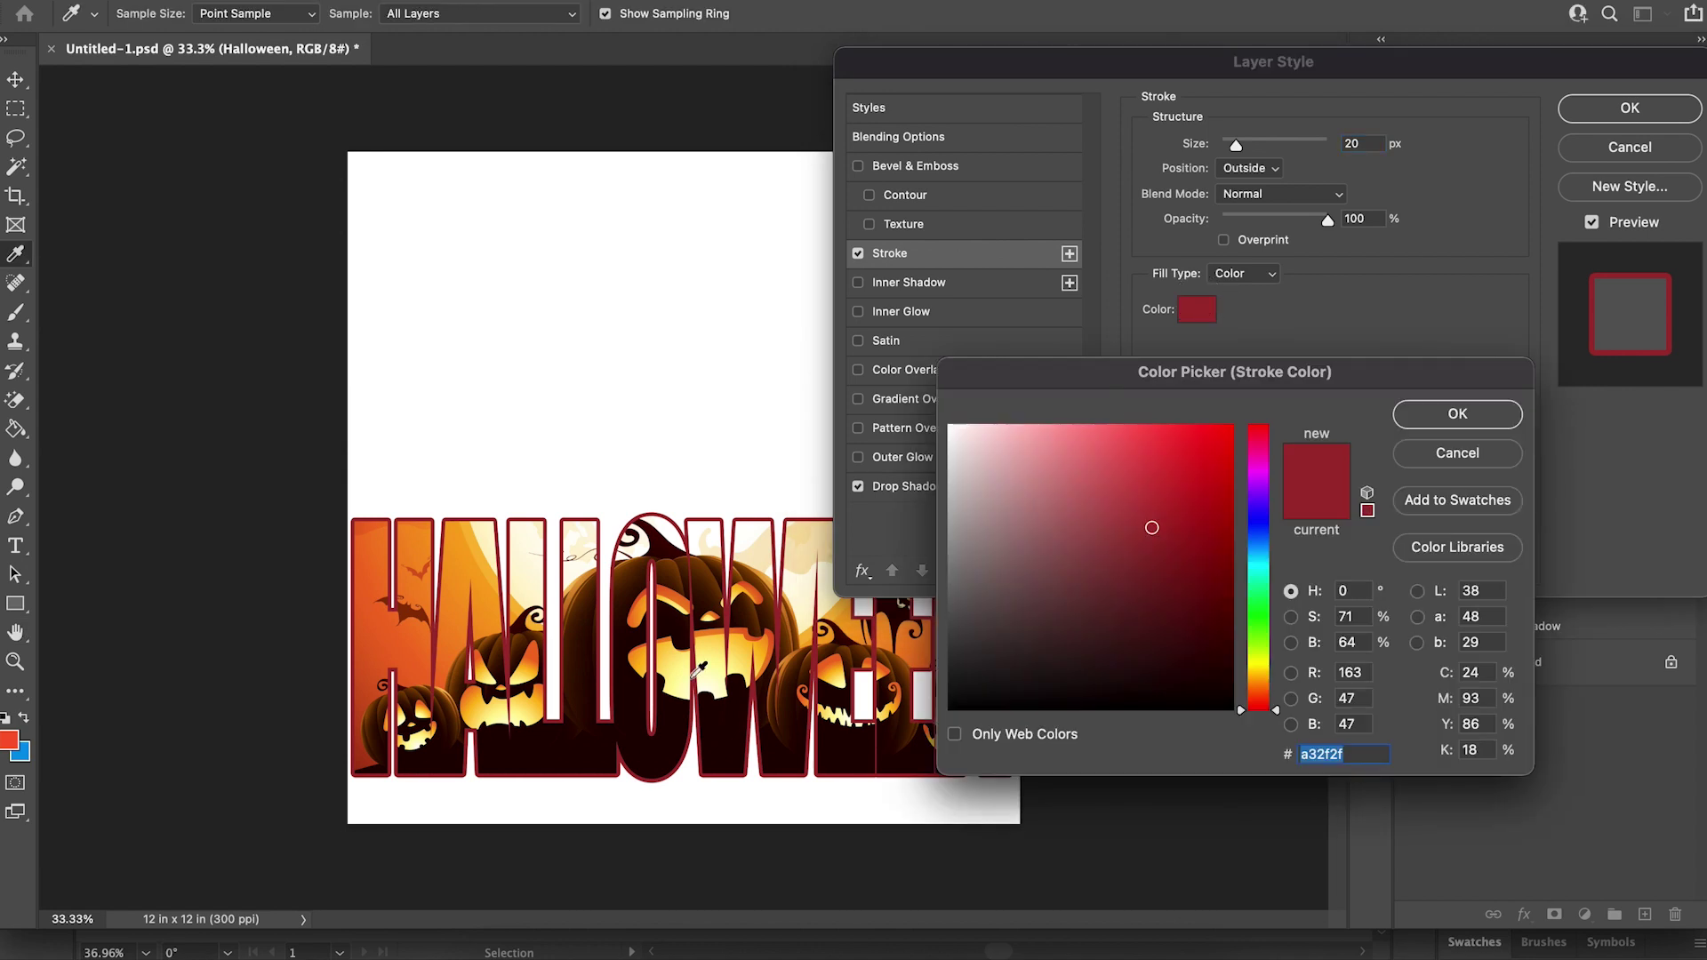
click(636, 732)
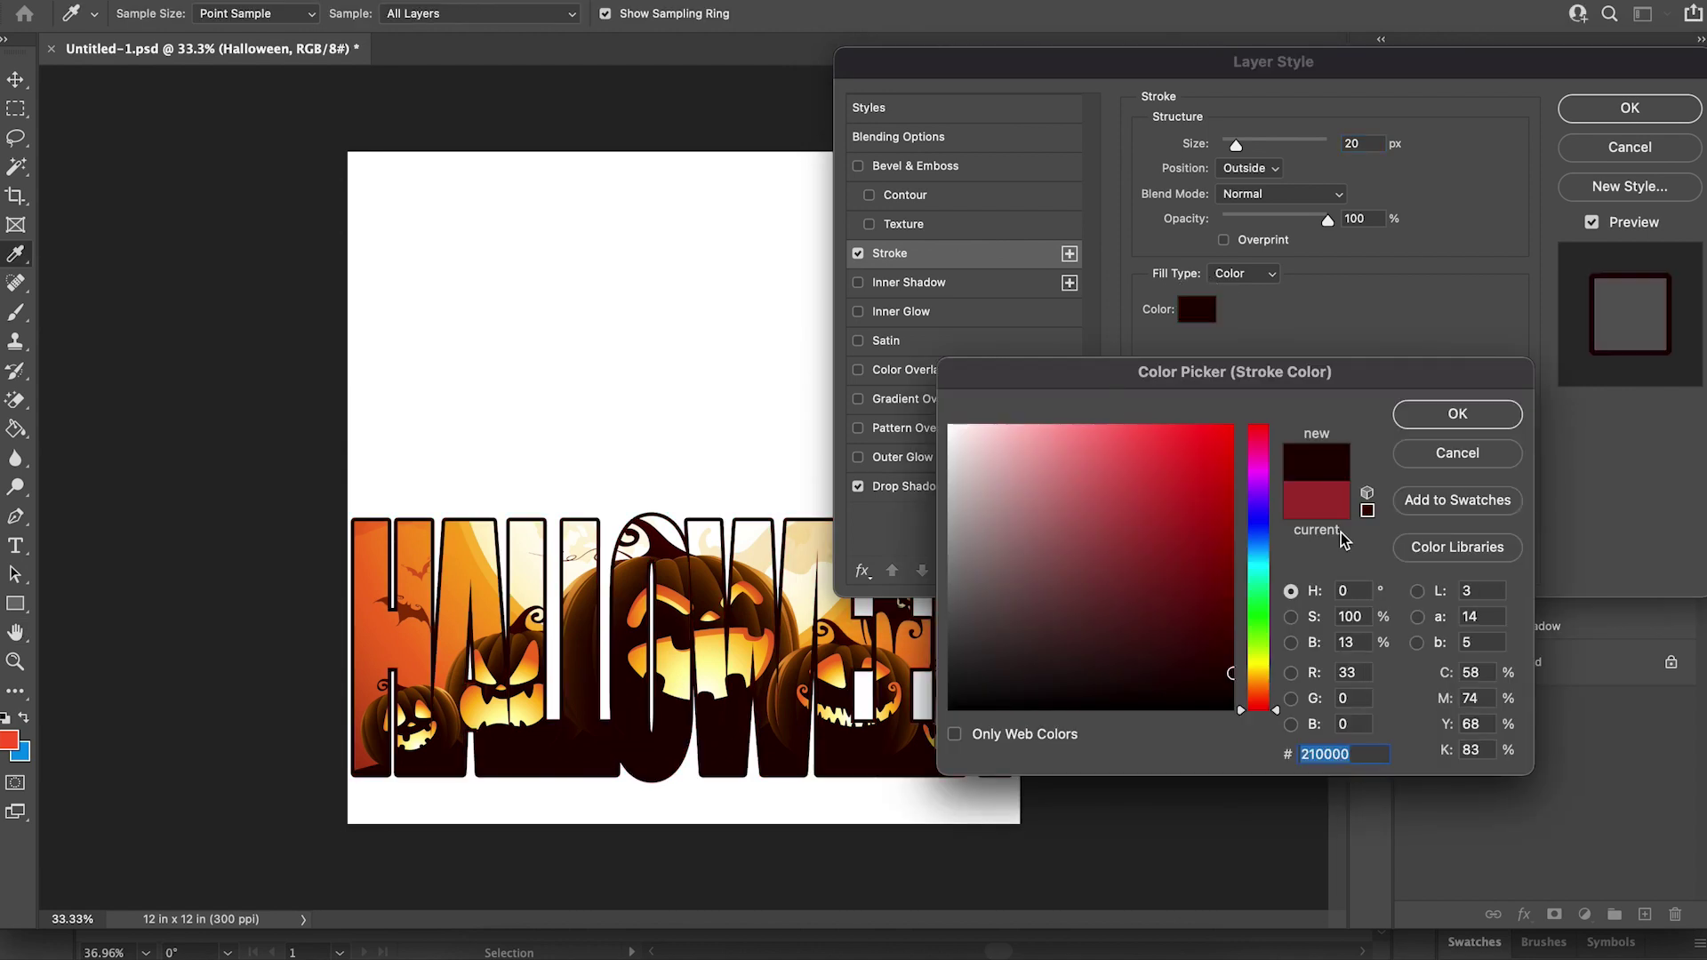
click(1462, 422)
Step: Apply the layer effects and move the pumpkin image up inside the HALLOWEEN letters
click(1613, 118)
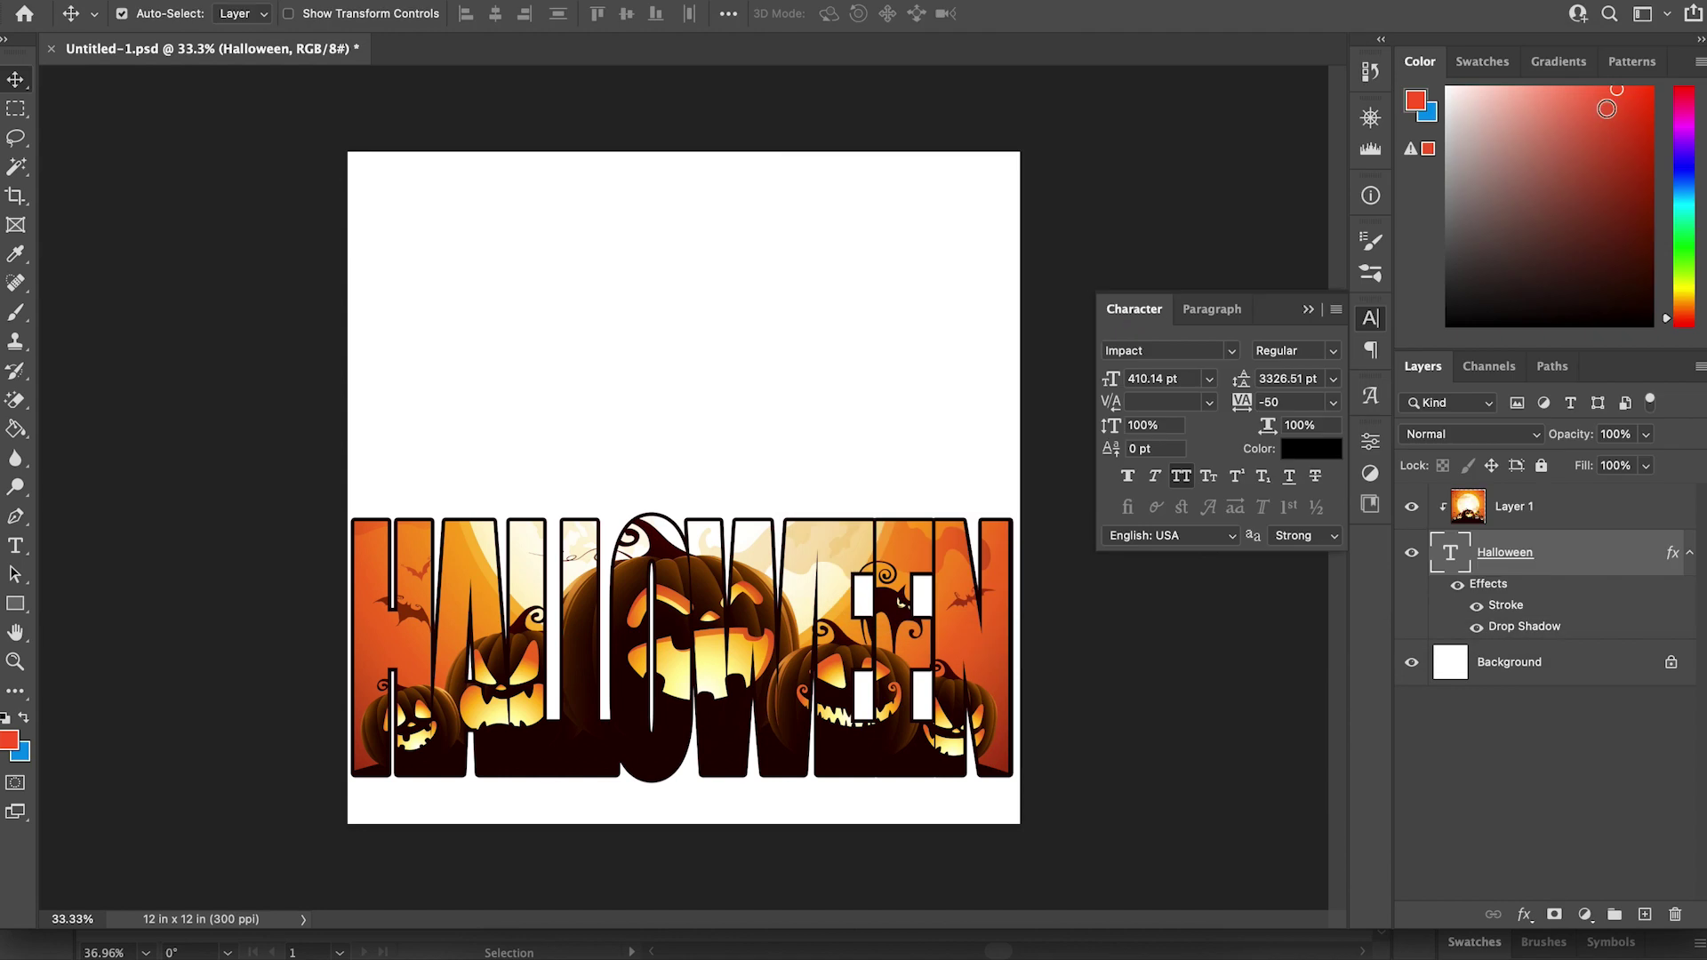
drag(925, 766, 924, 660)
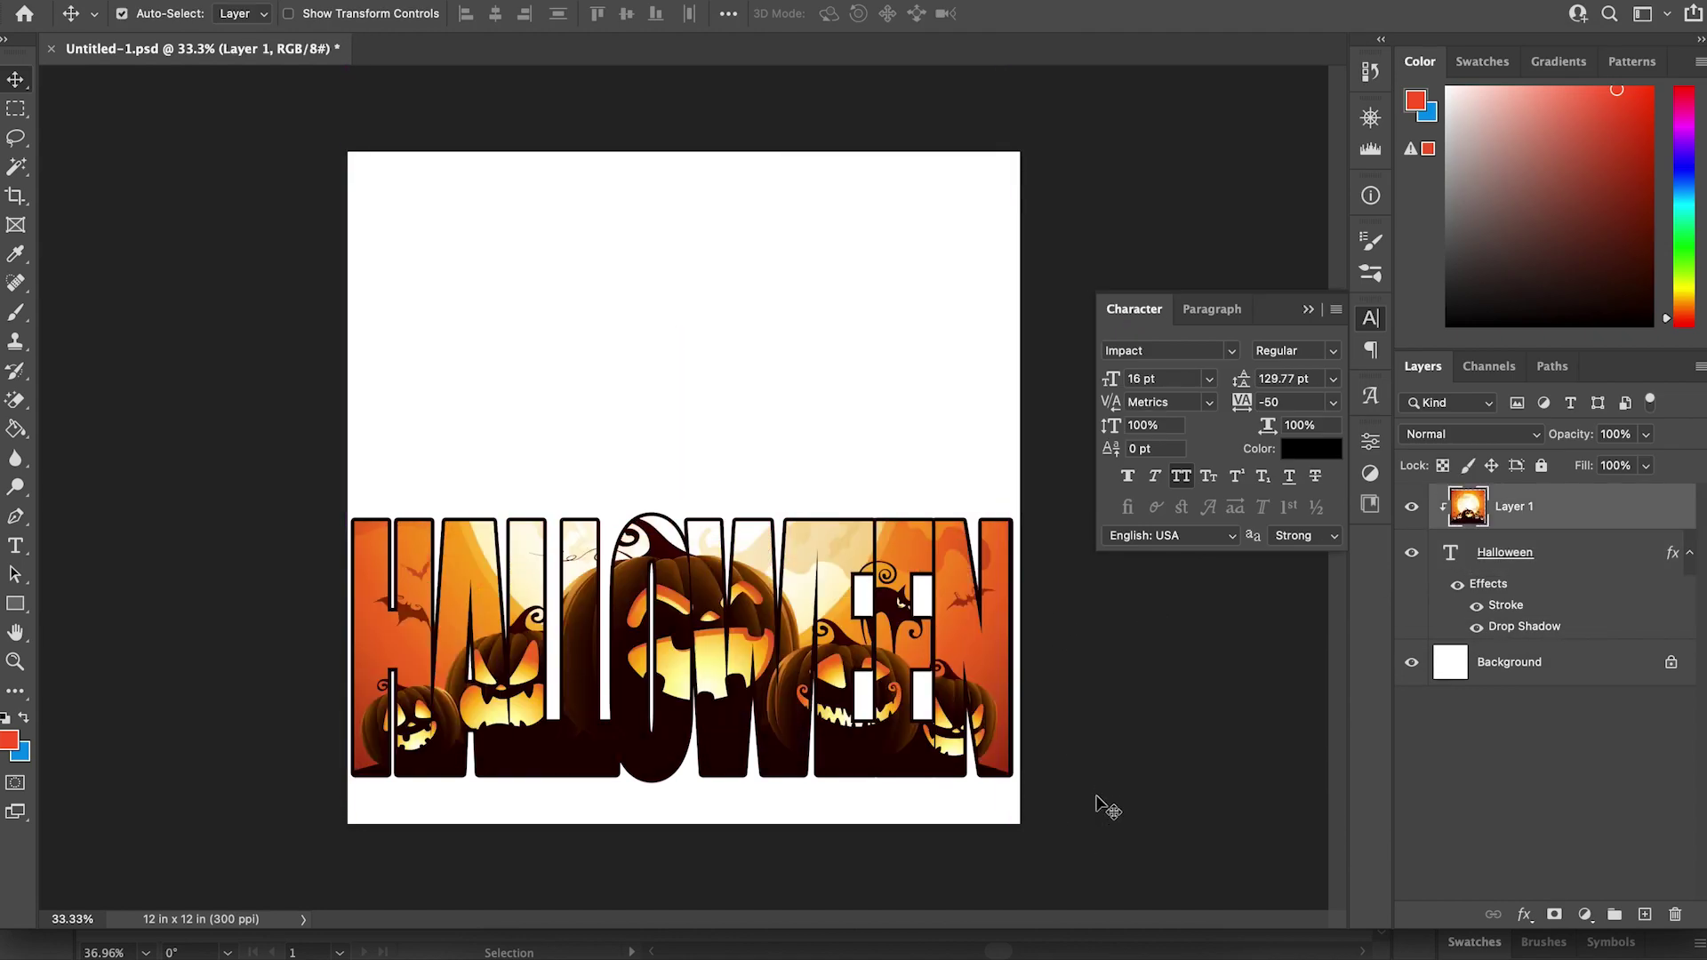
drag(1087, 834, 1014, 825)
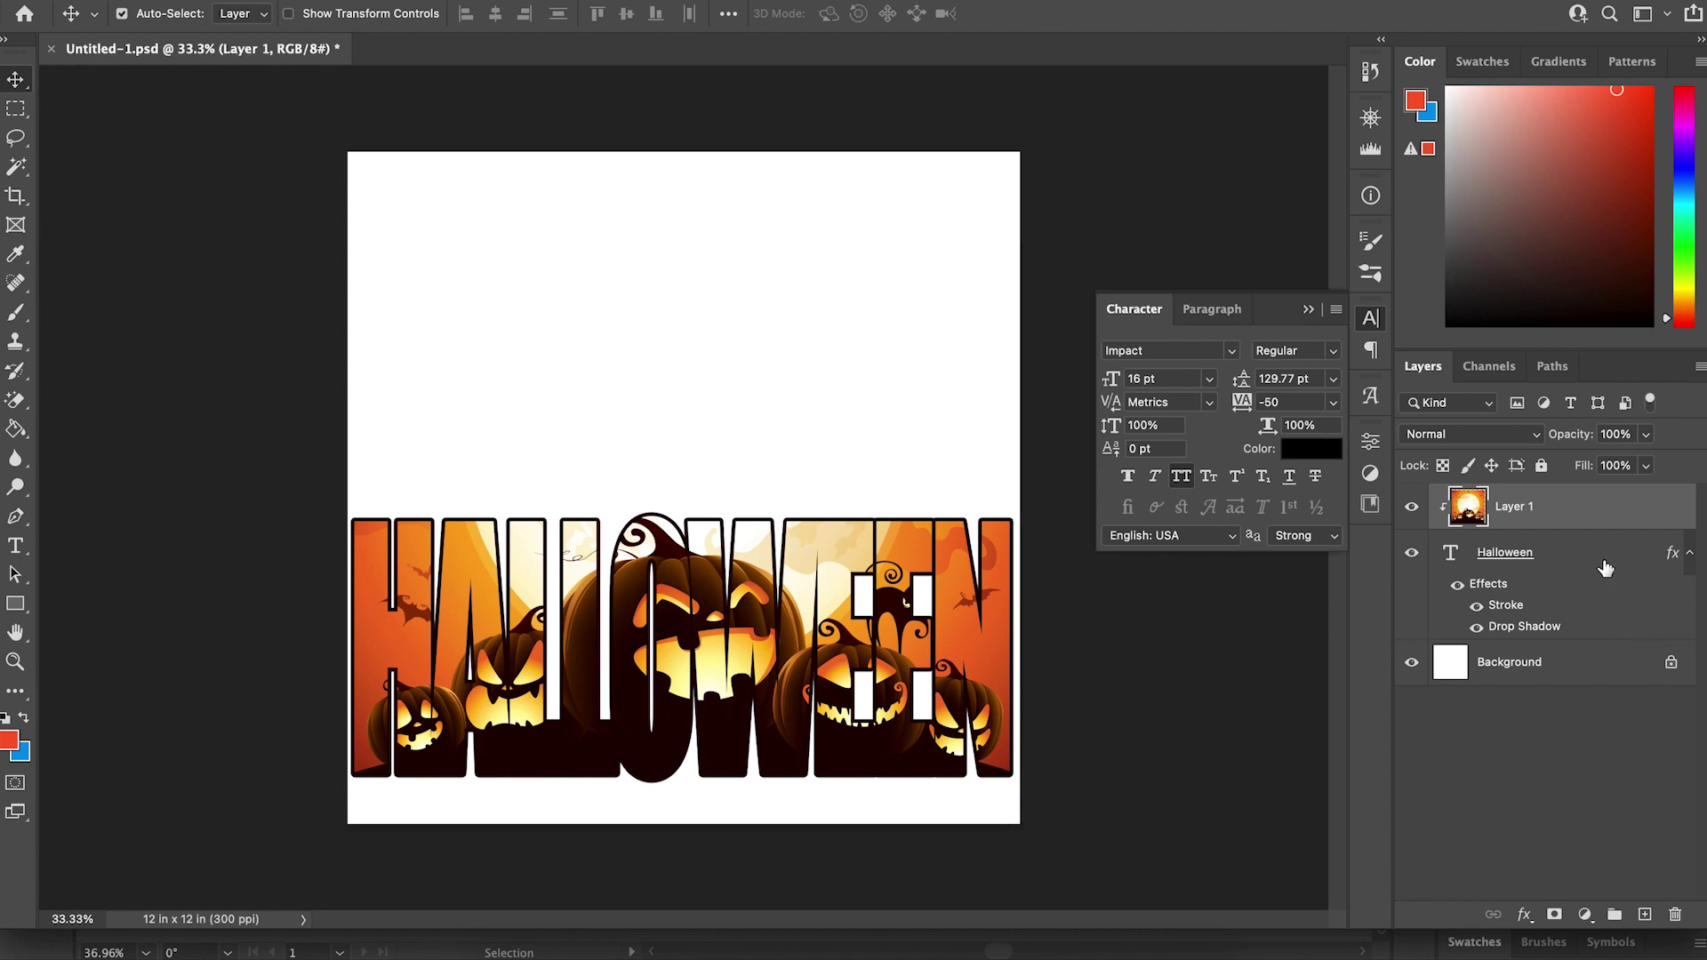
Step: Set the HALLOWEEN text tracking to -25
click(1604, 568)
click(1336, 403)
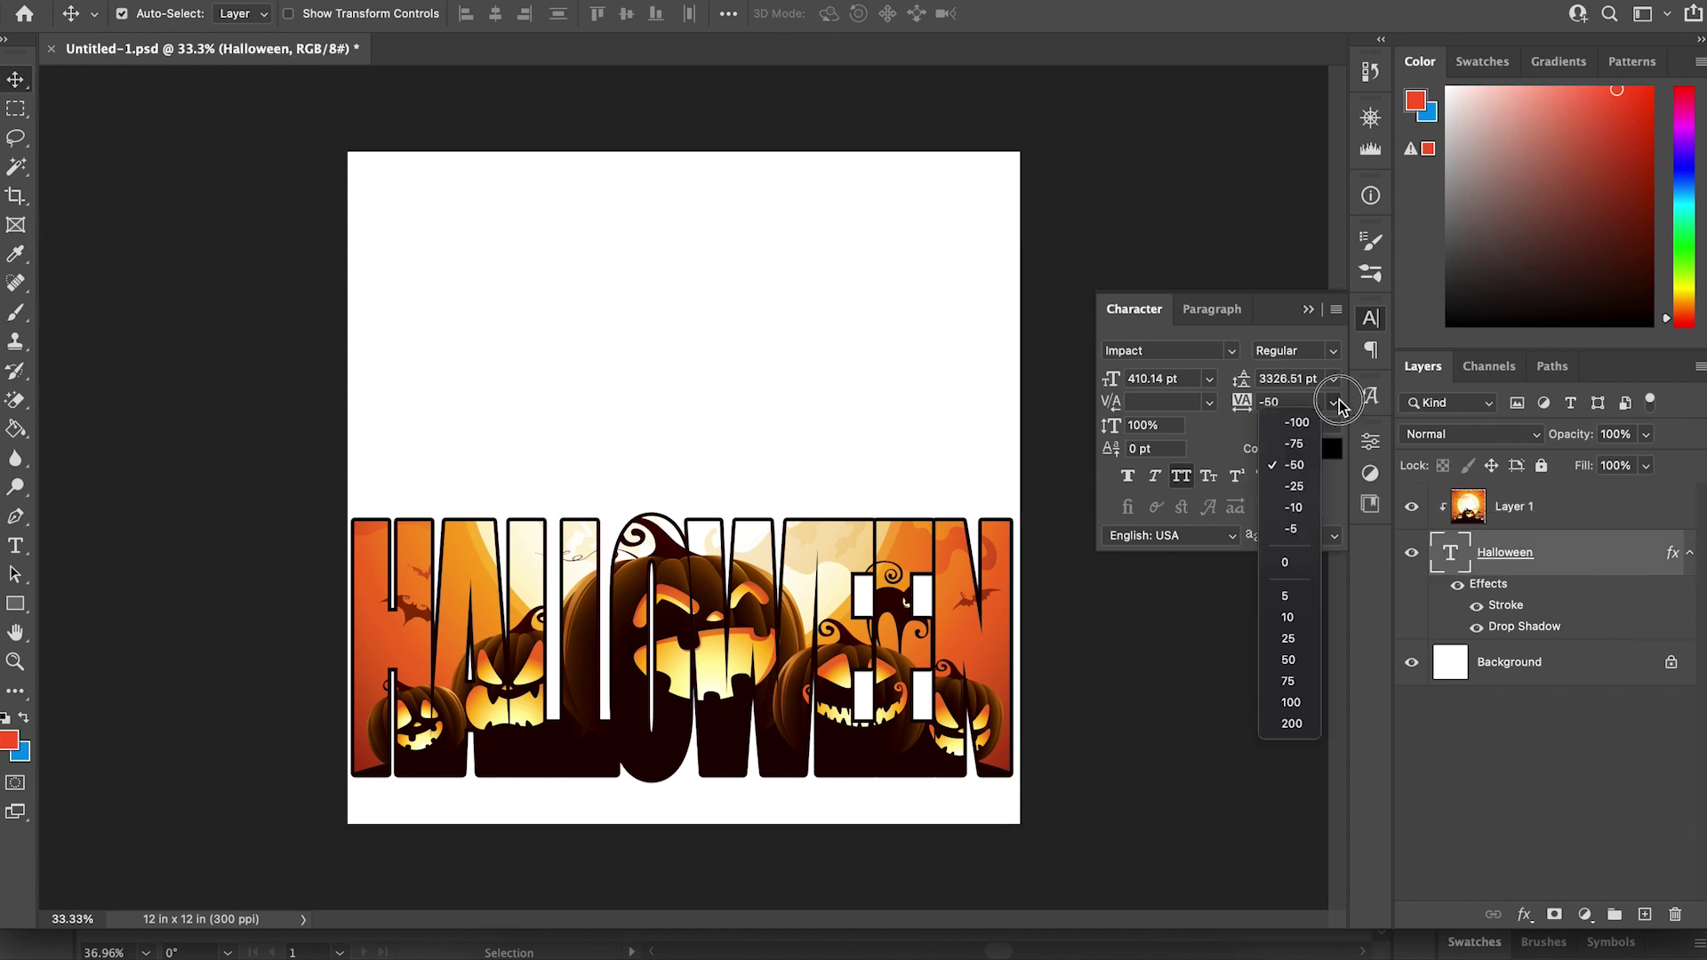
click(1298, 486)
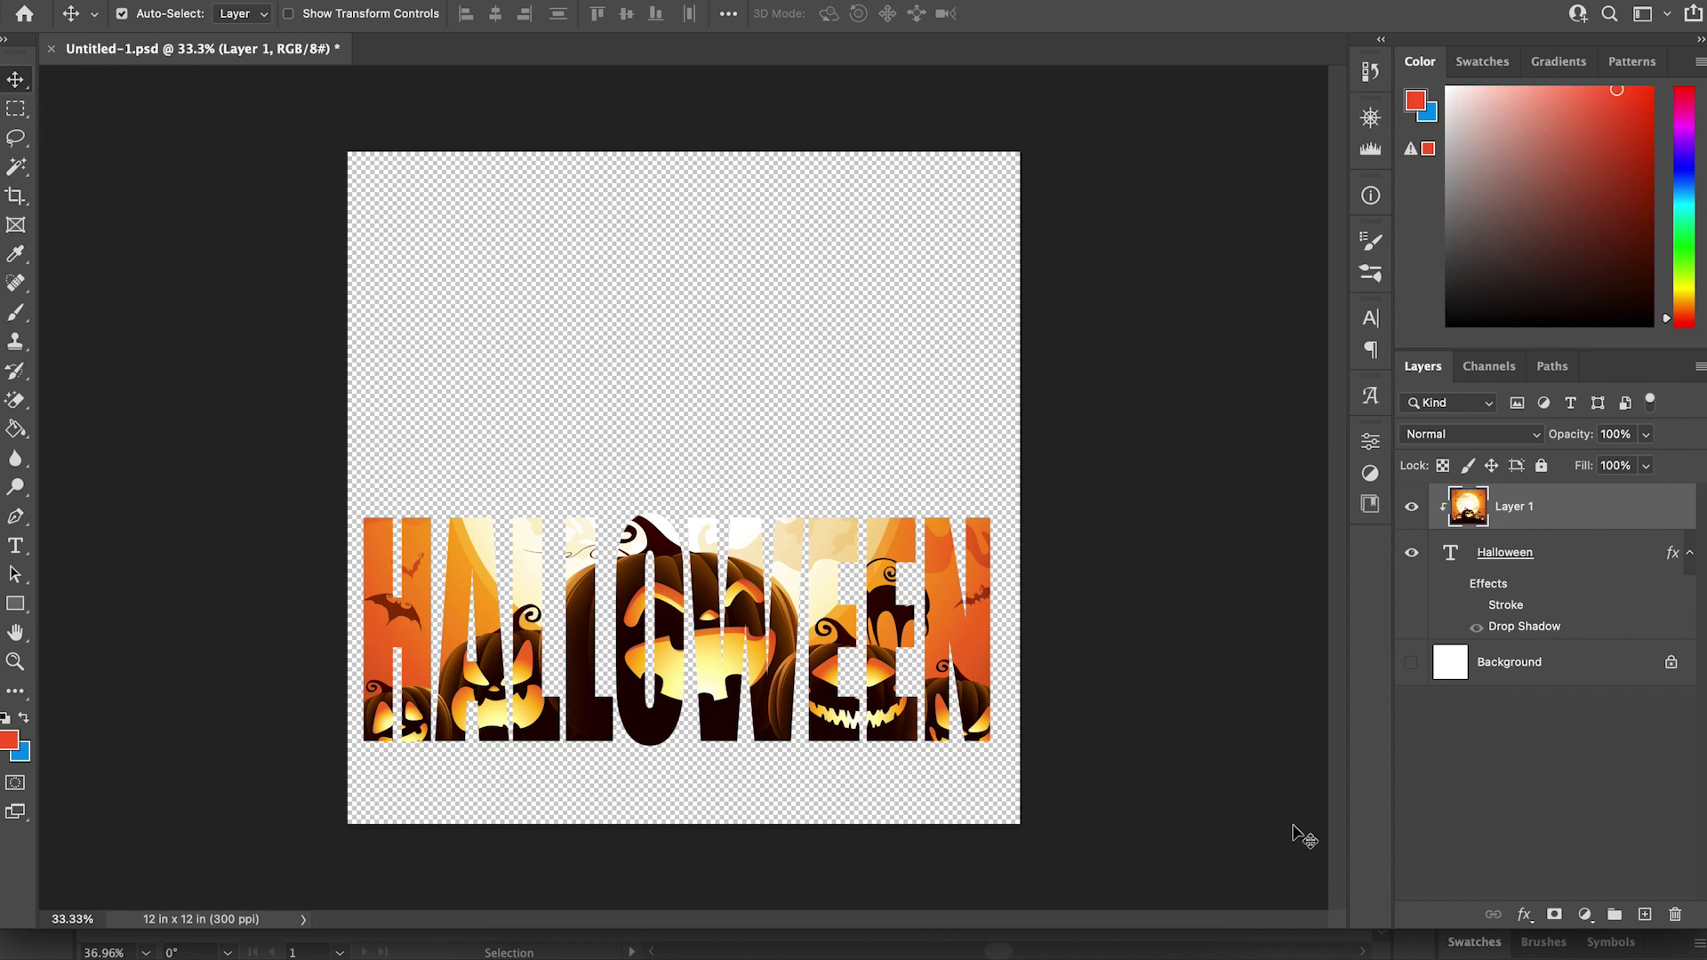
Step: Check transparency by toggling the Background layer, leaving the white background visible
click(1412, 663)
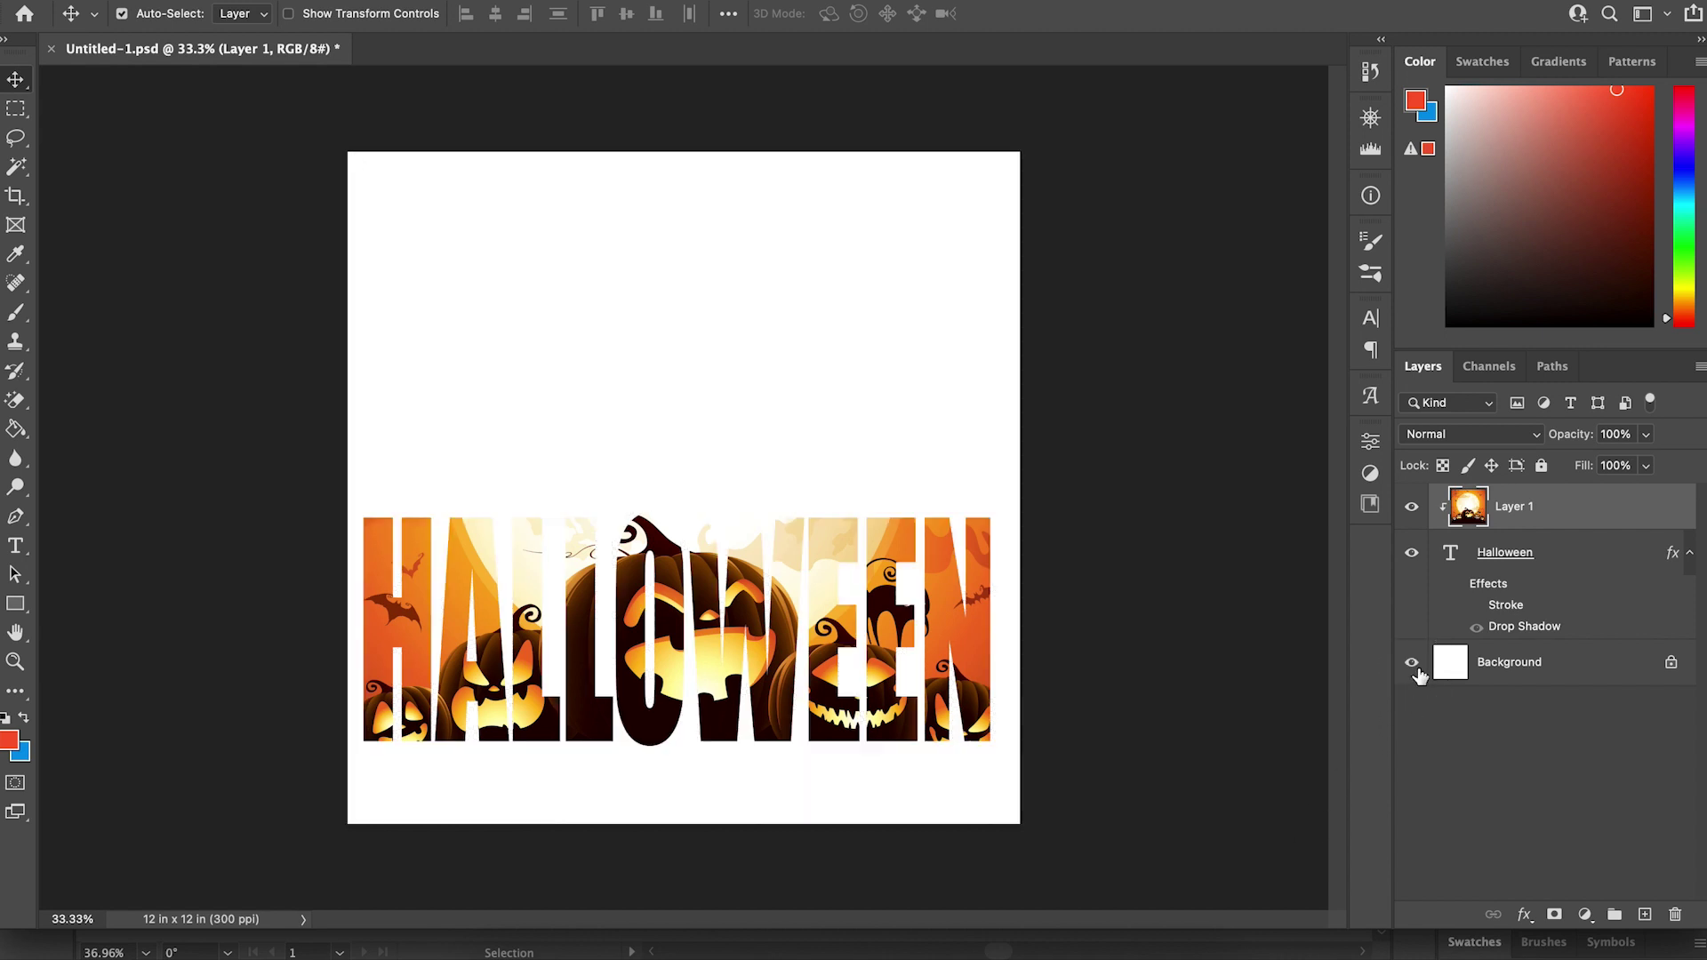
click(1414, 667)
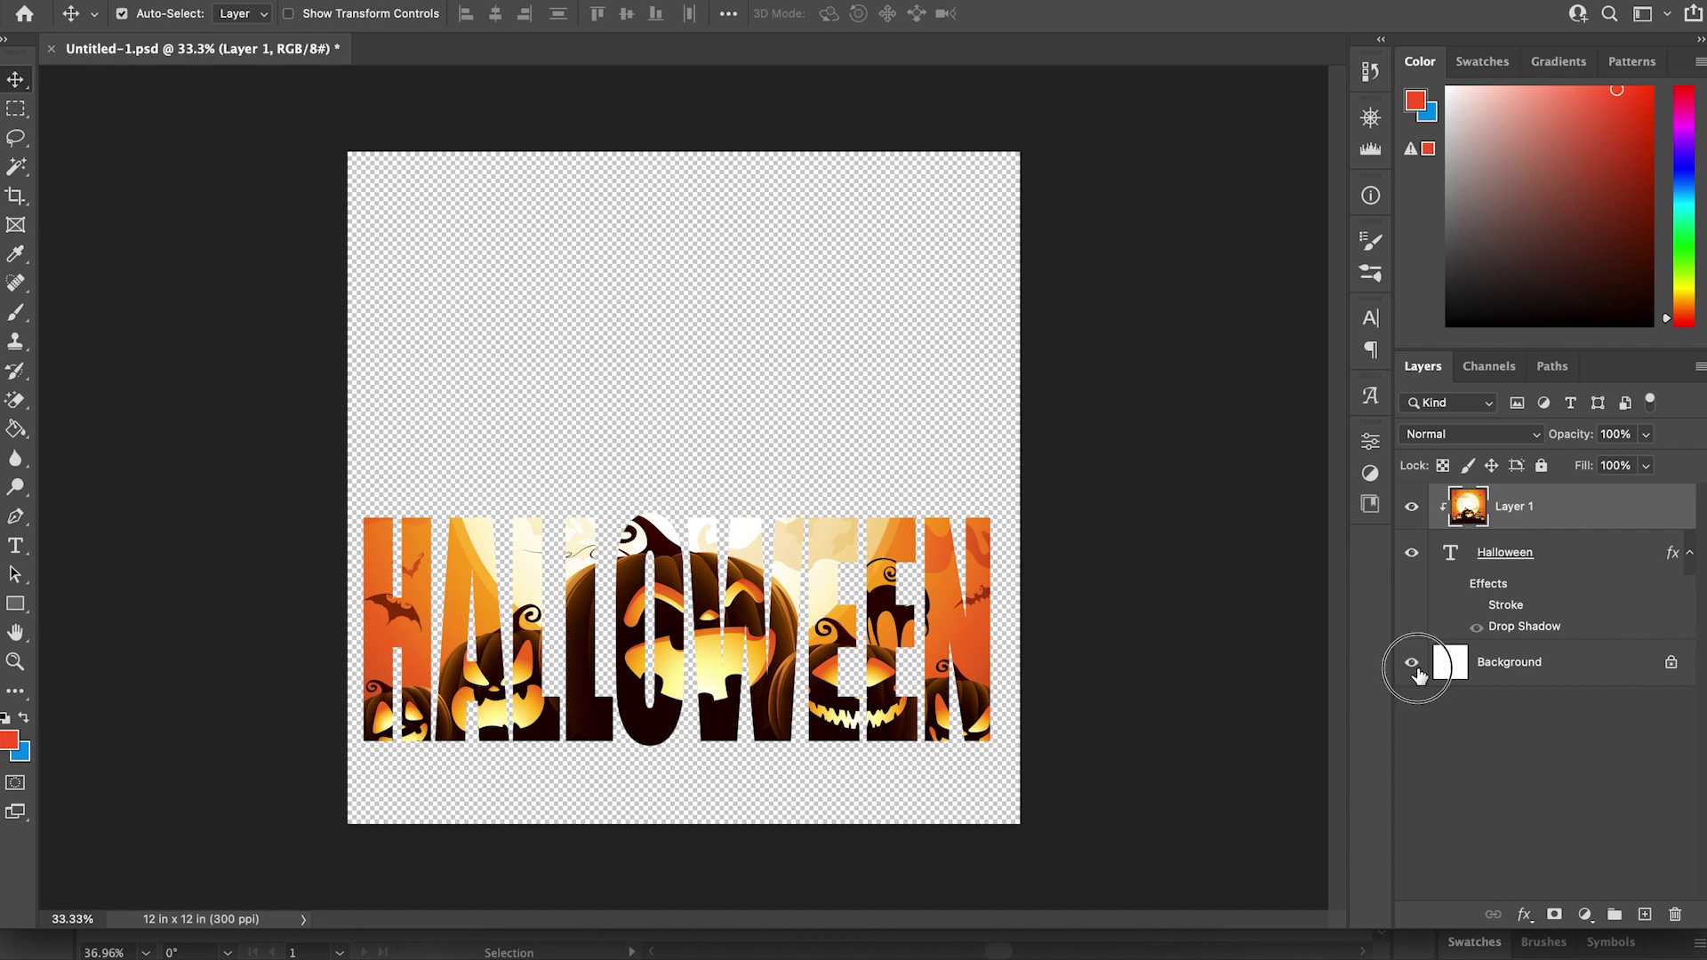
click(1414, 667)
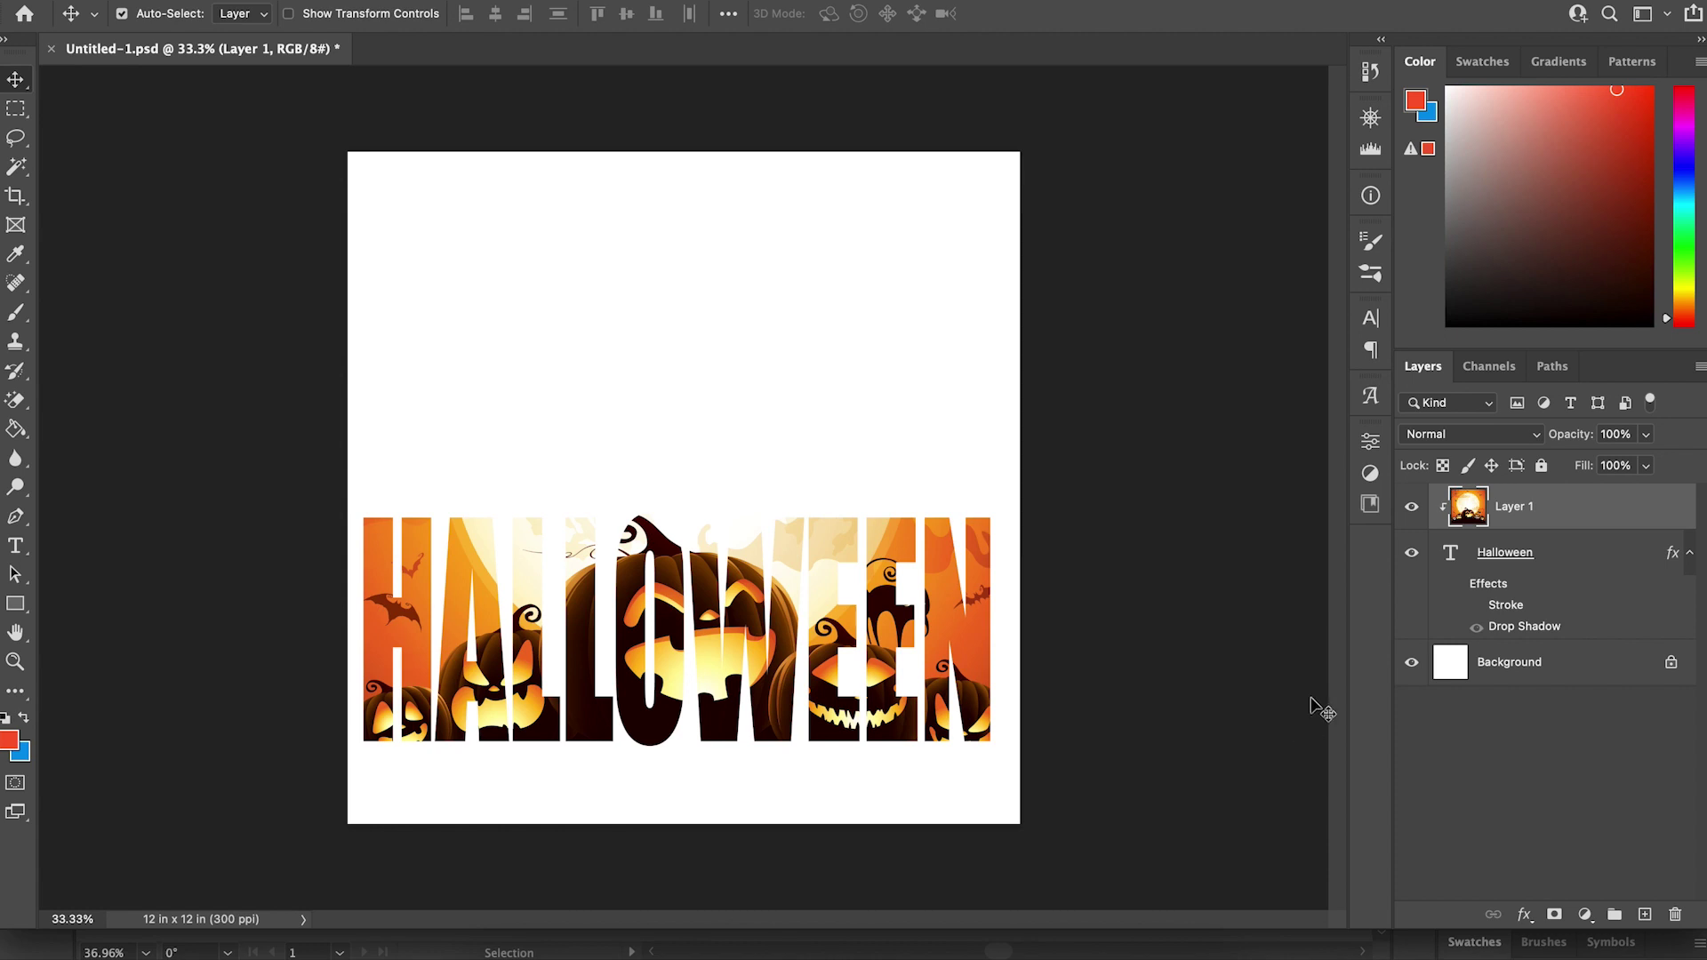
Step: Delete the HALLOWEEN text layer and add a new empty layer
click(1597, 578)
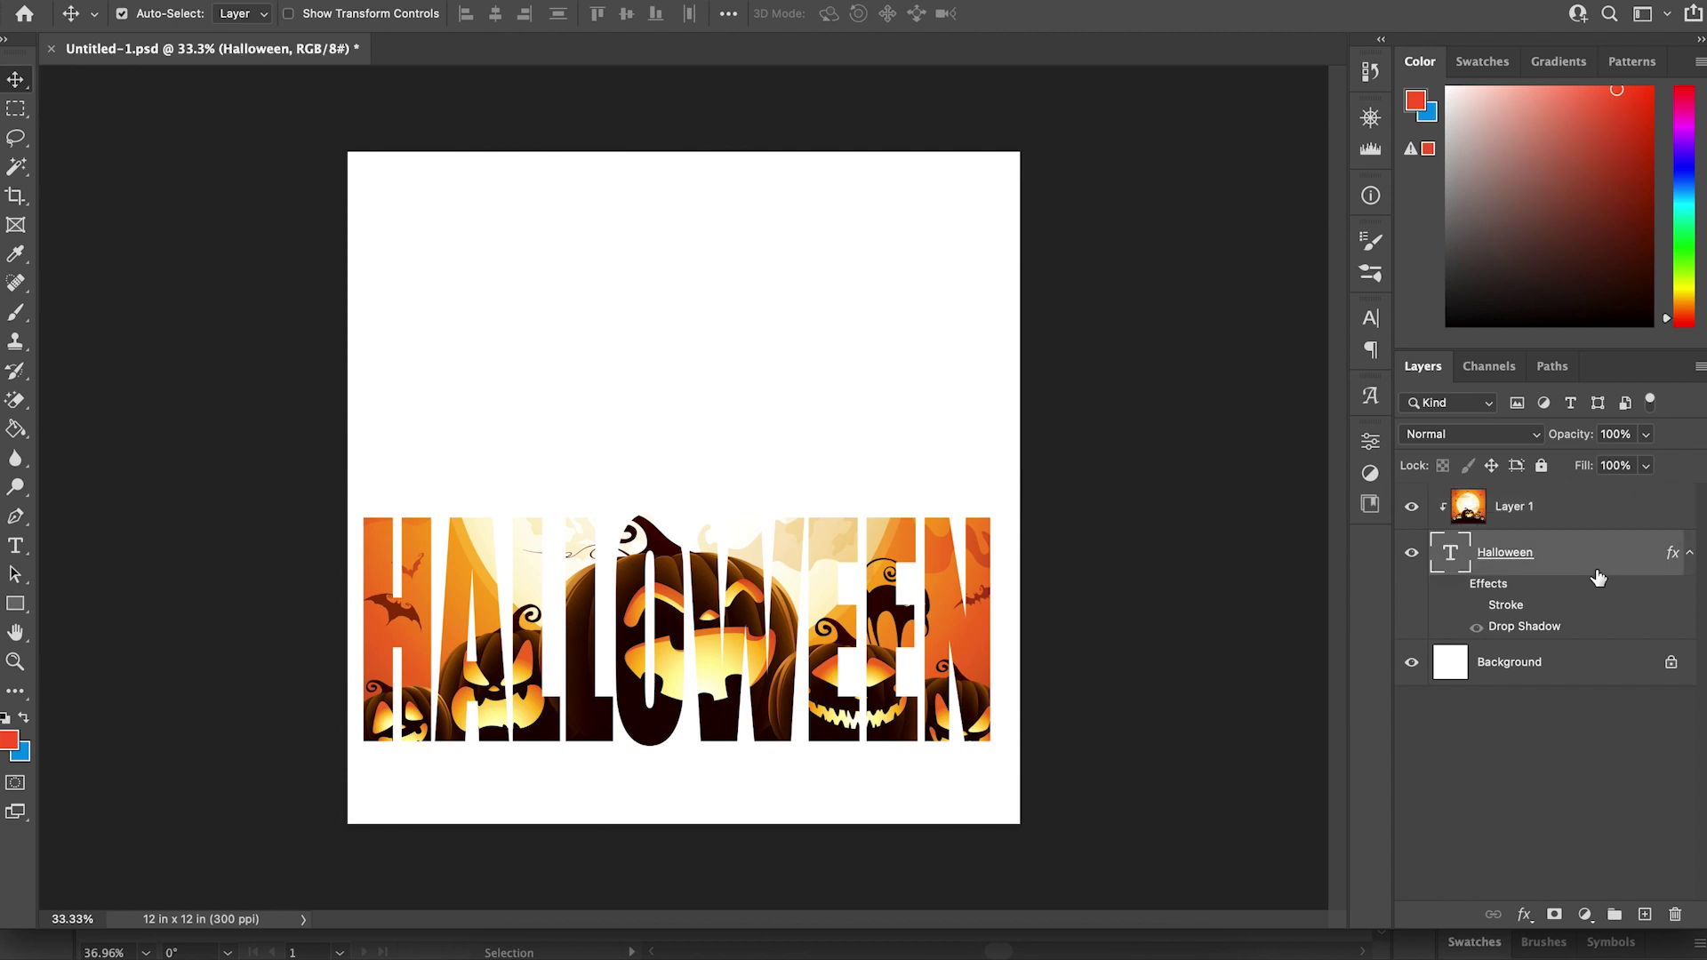
key(Delete)
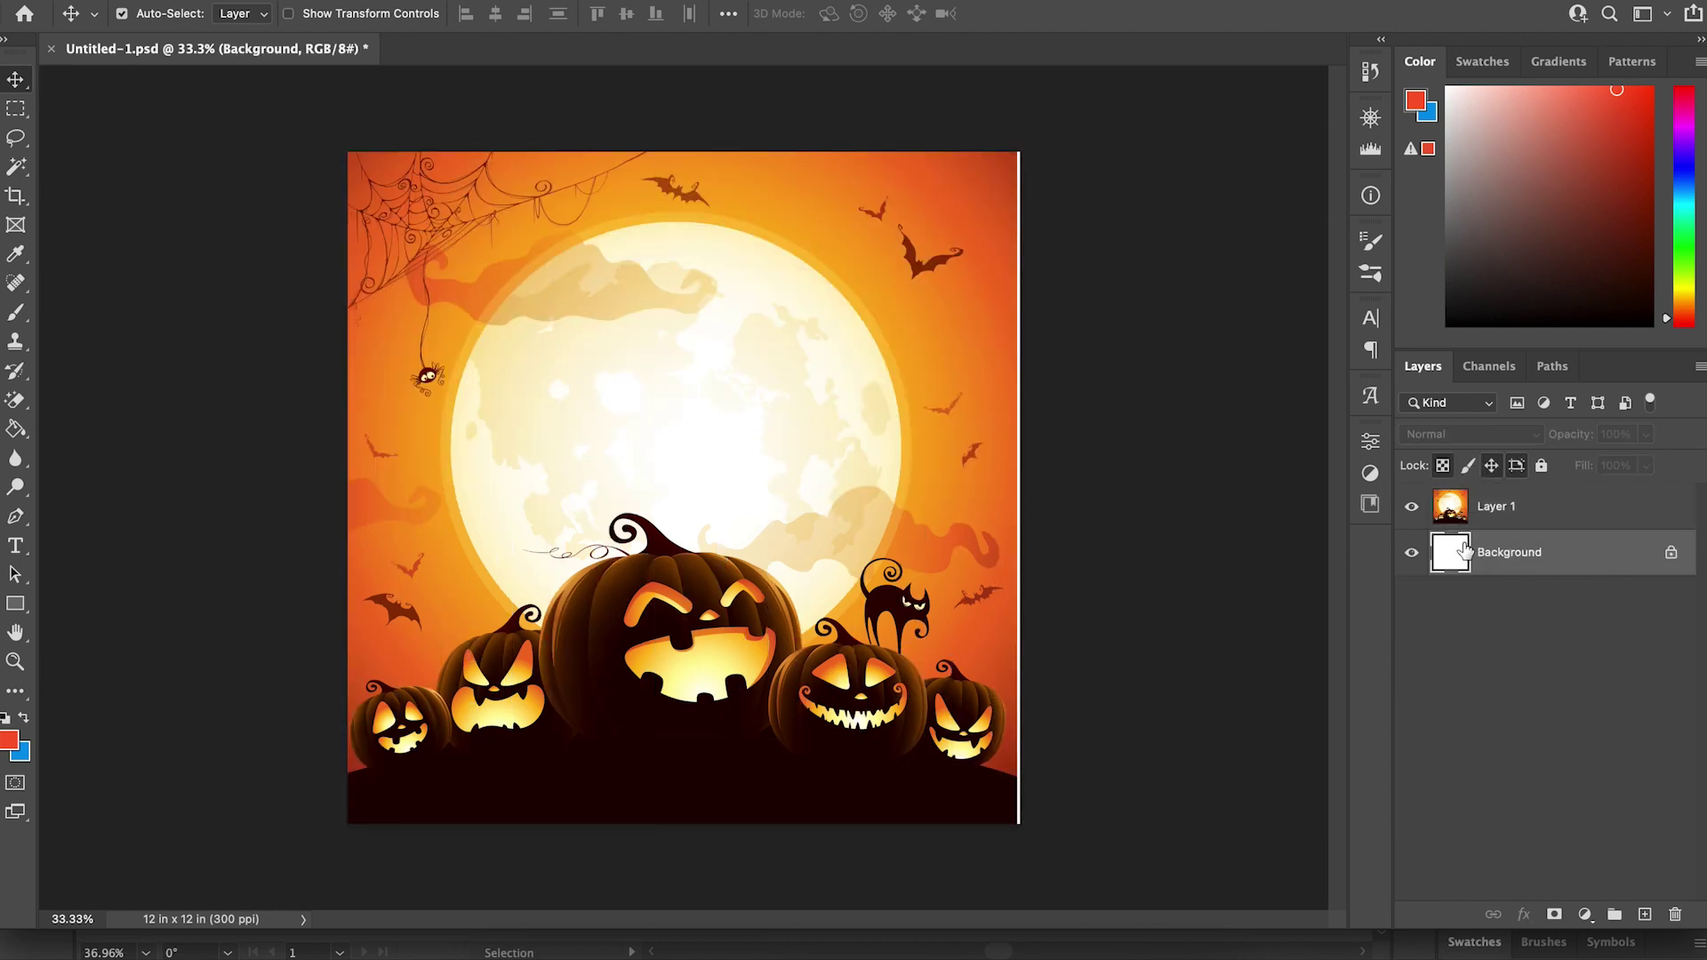
click(1643, 915)
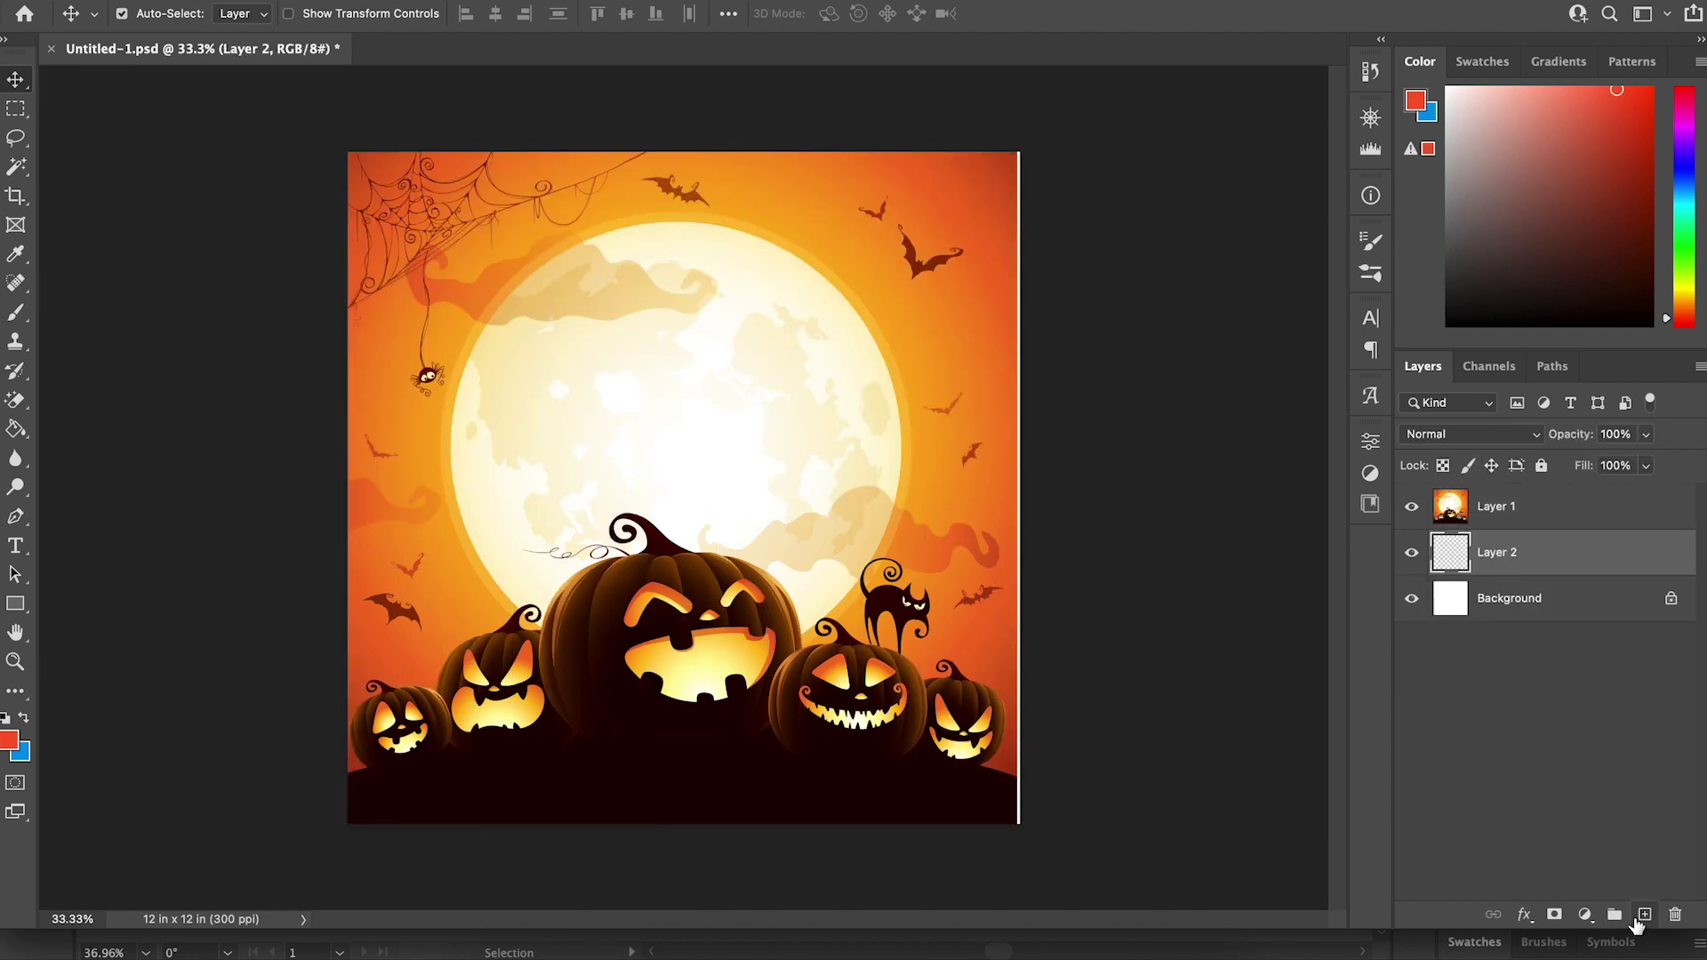
Step: Paint a red Jamela Payne Distressed brush stroke over the moon and stack Layer 2 above Layer 1
click(1370, 273)
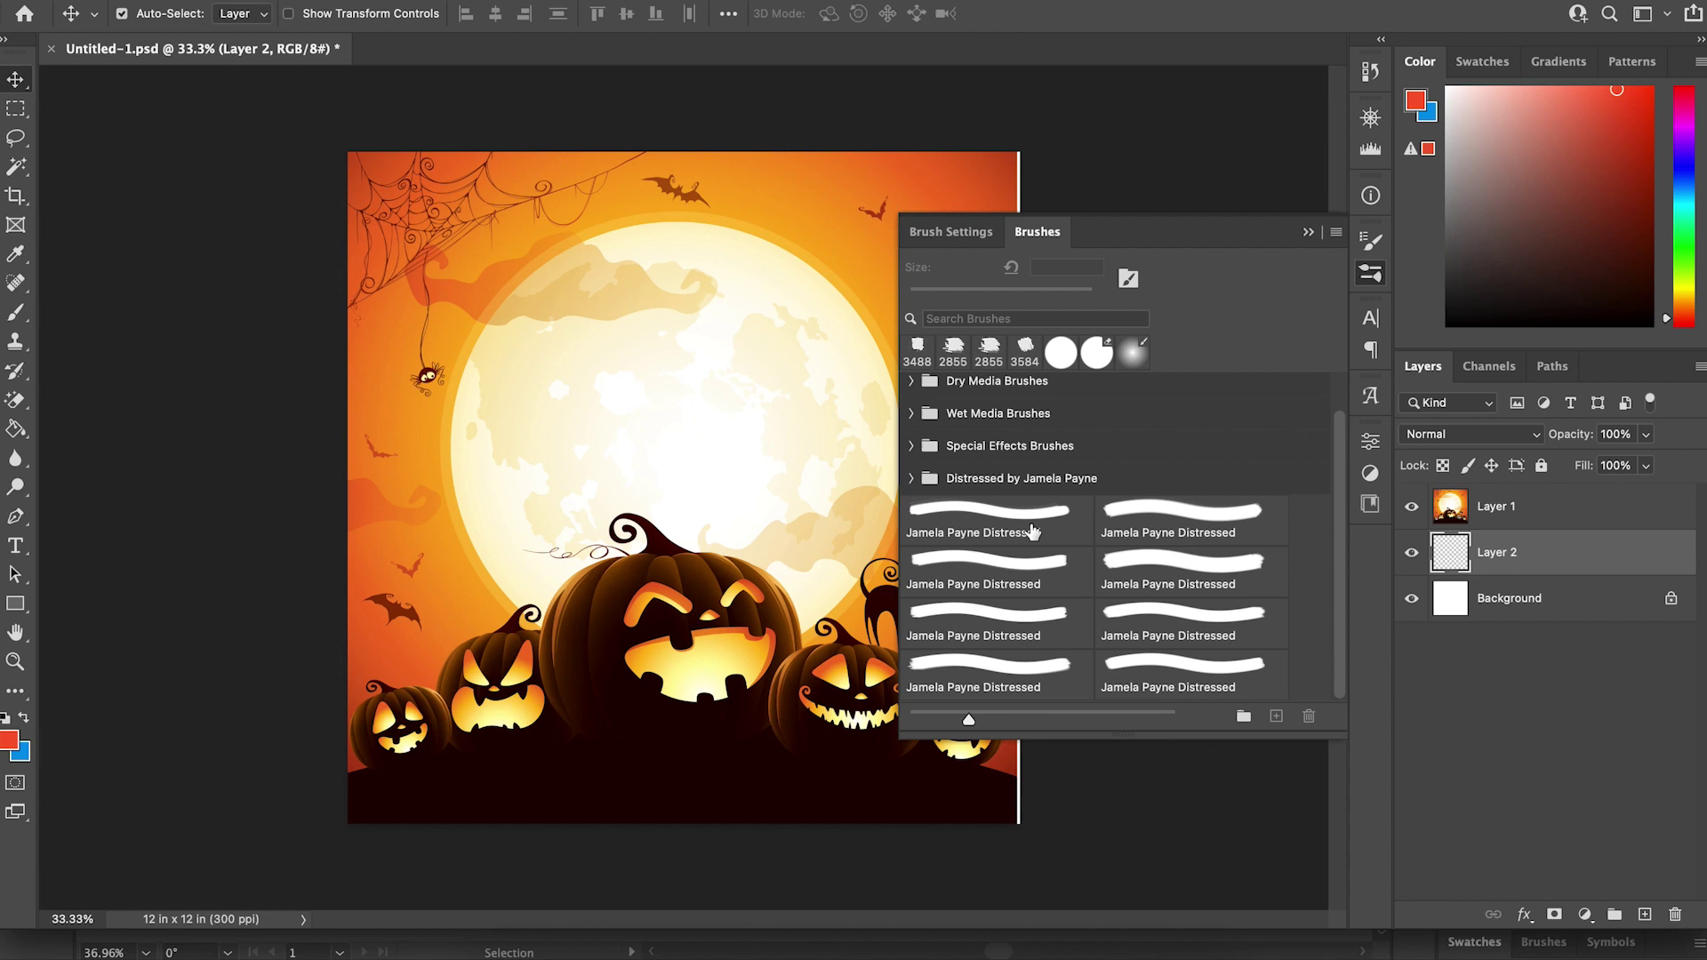
click(1031, 530)
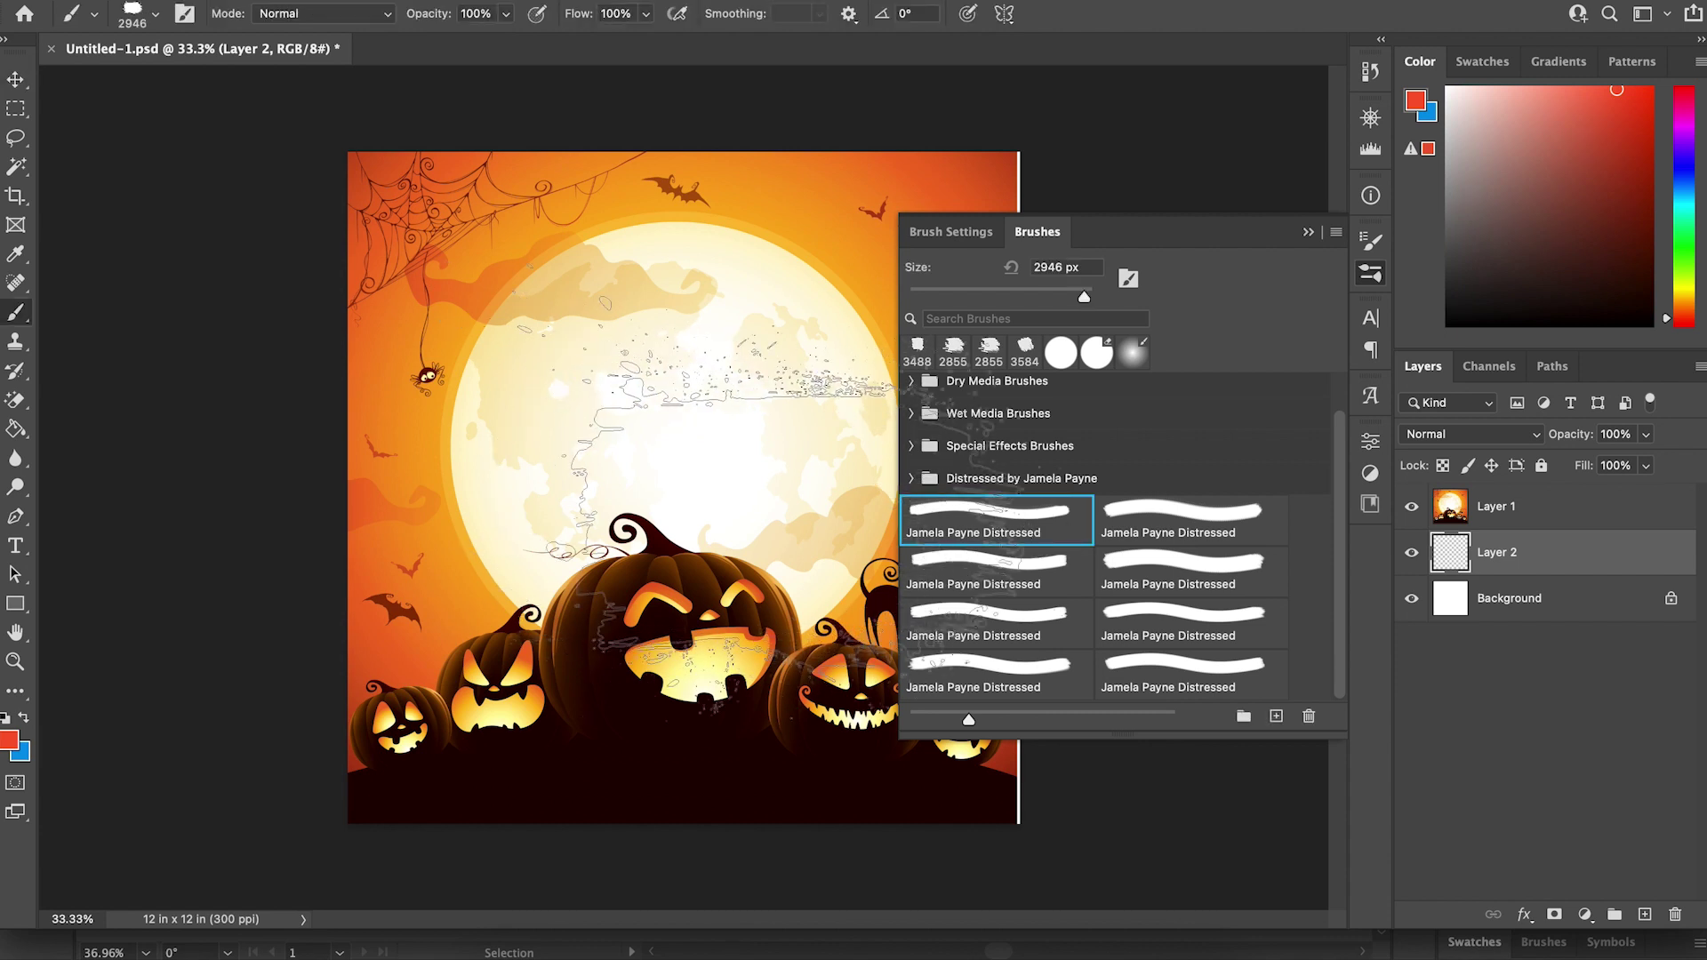
click(1191, 572)
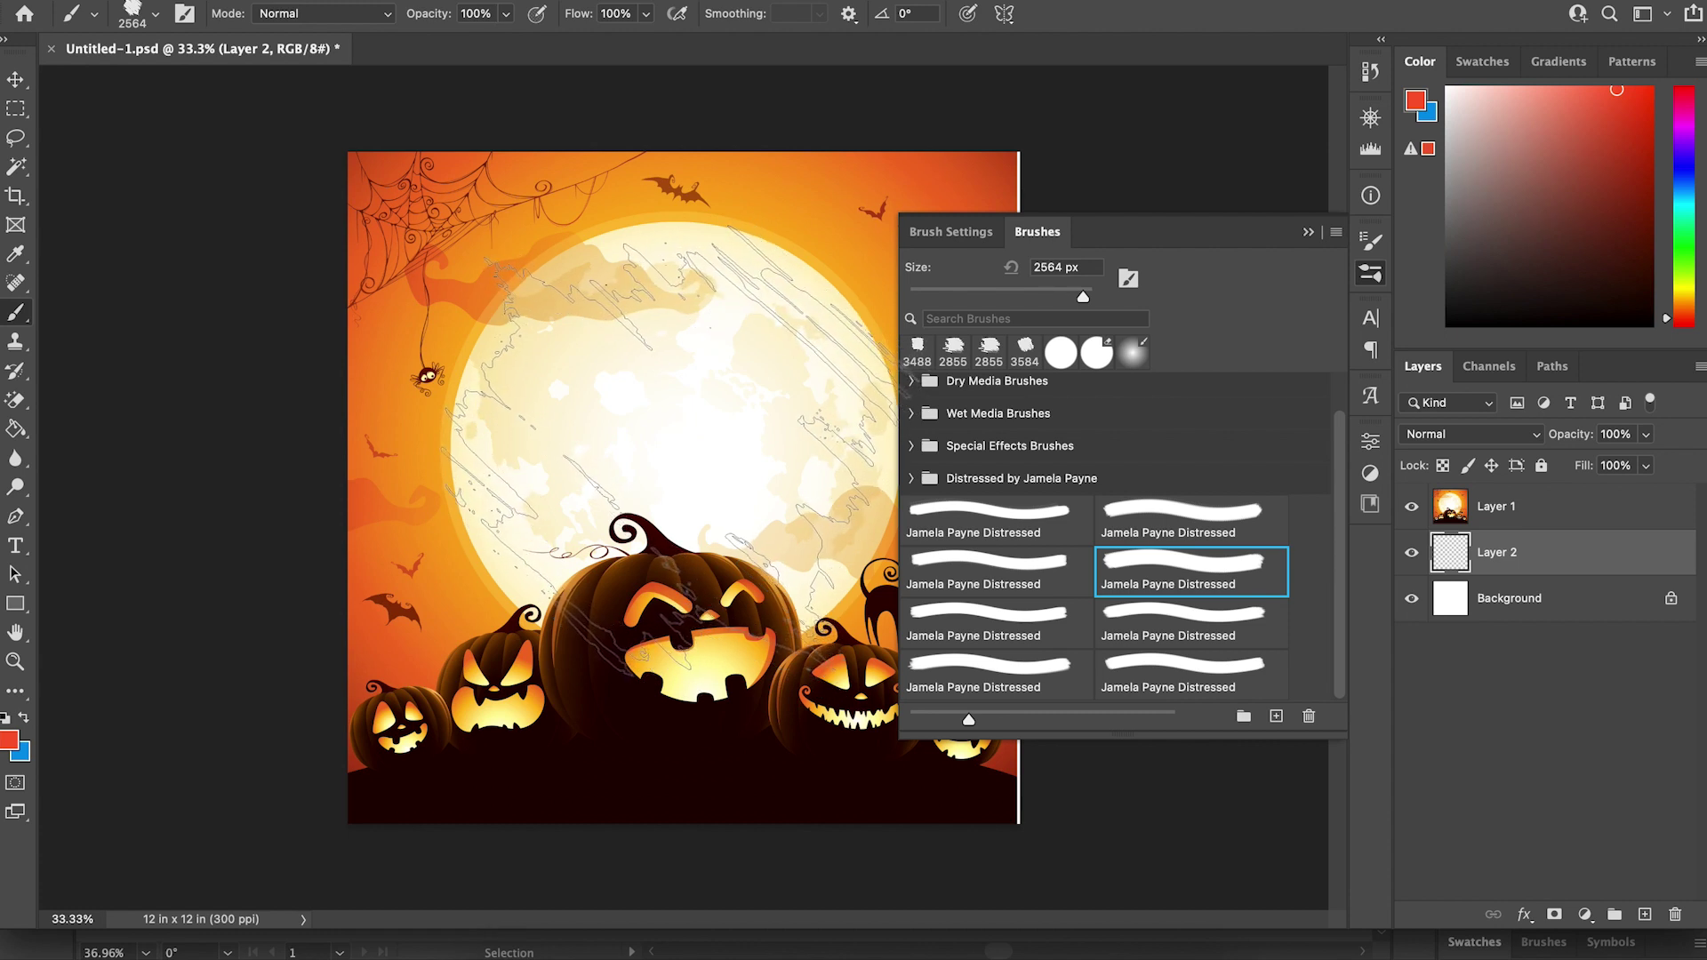
click(676, 463)
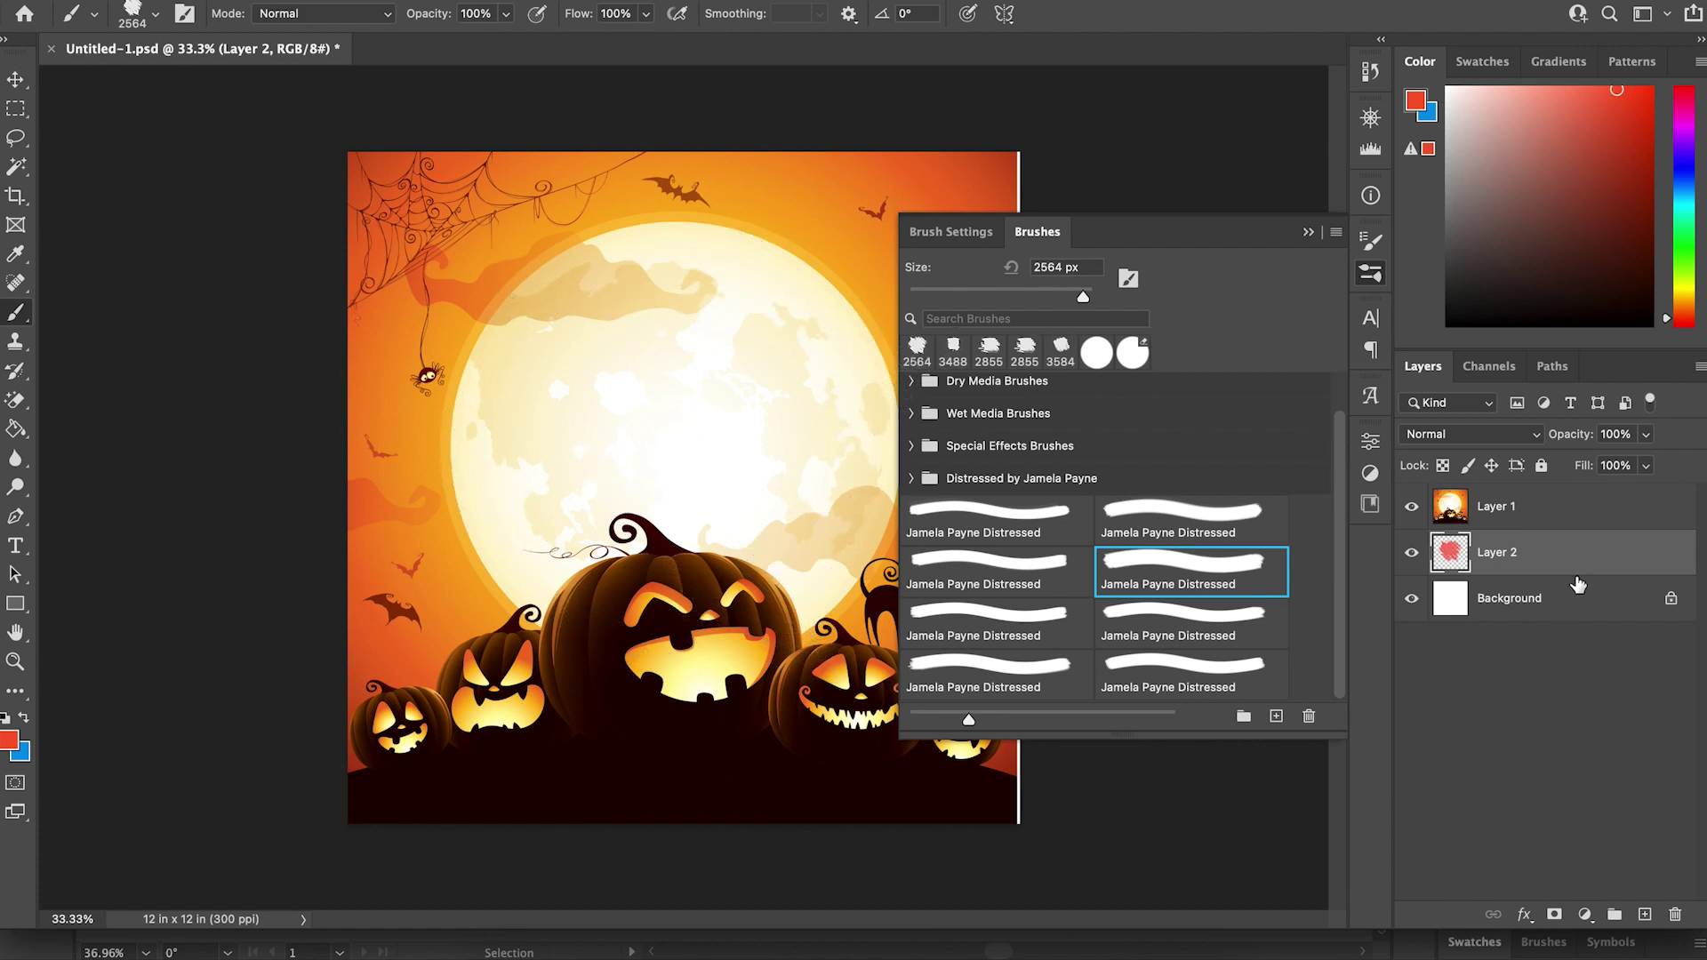
drag(1579, 553, 1571, 503)
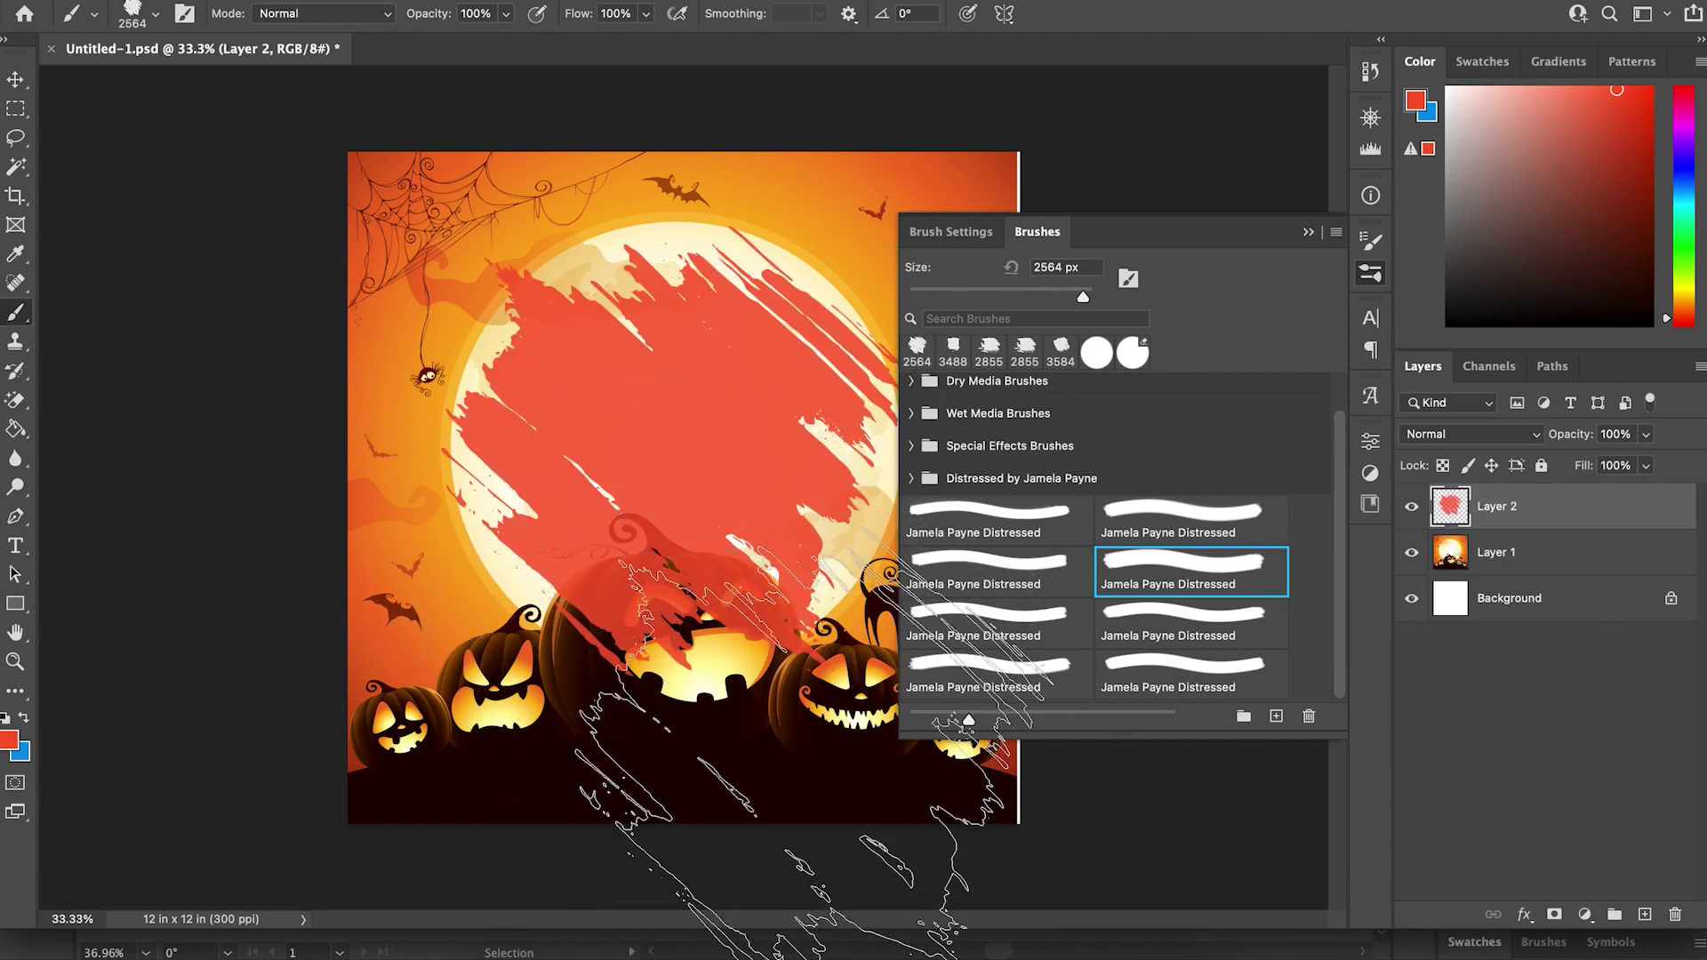
click(911, 478)
Step: Give the brush-stroke layer a white (#ffffff) Color Overlay
double_click(1561, 525)
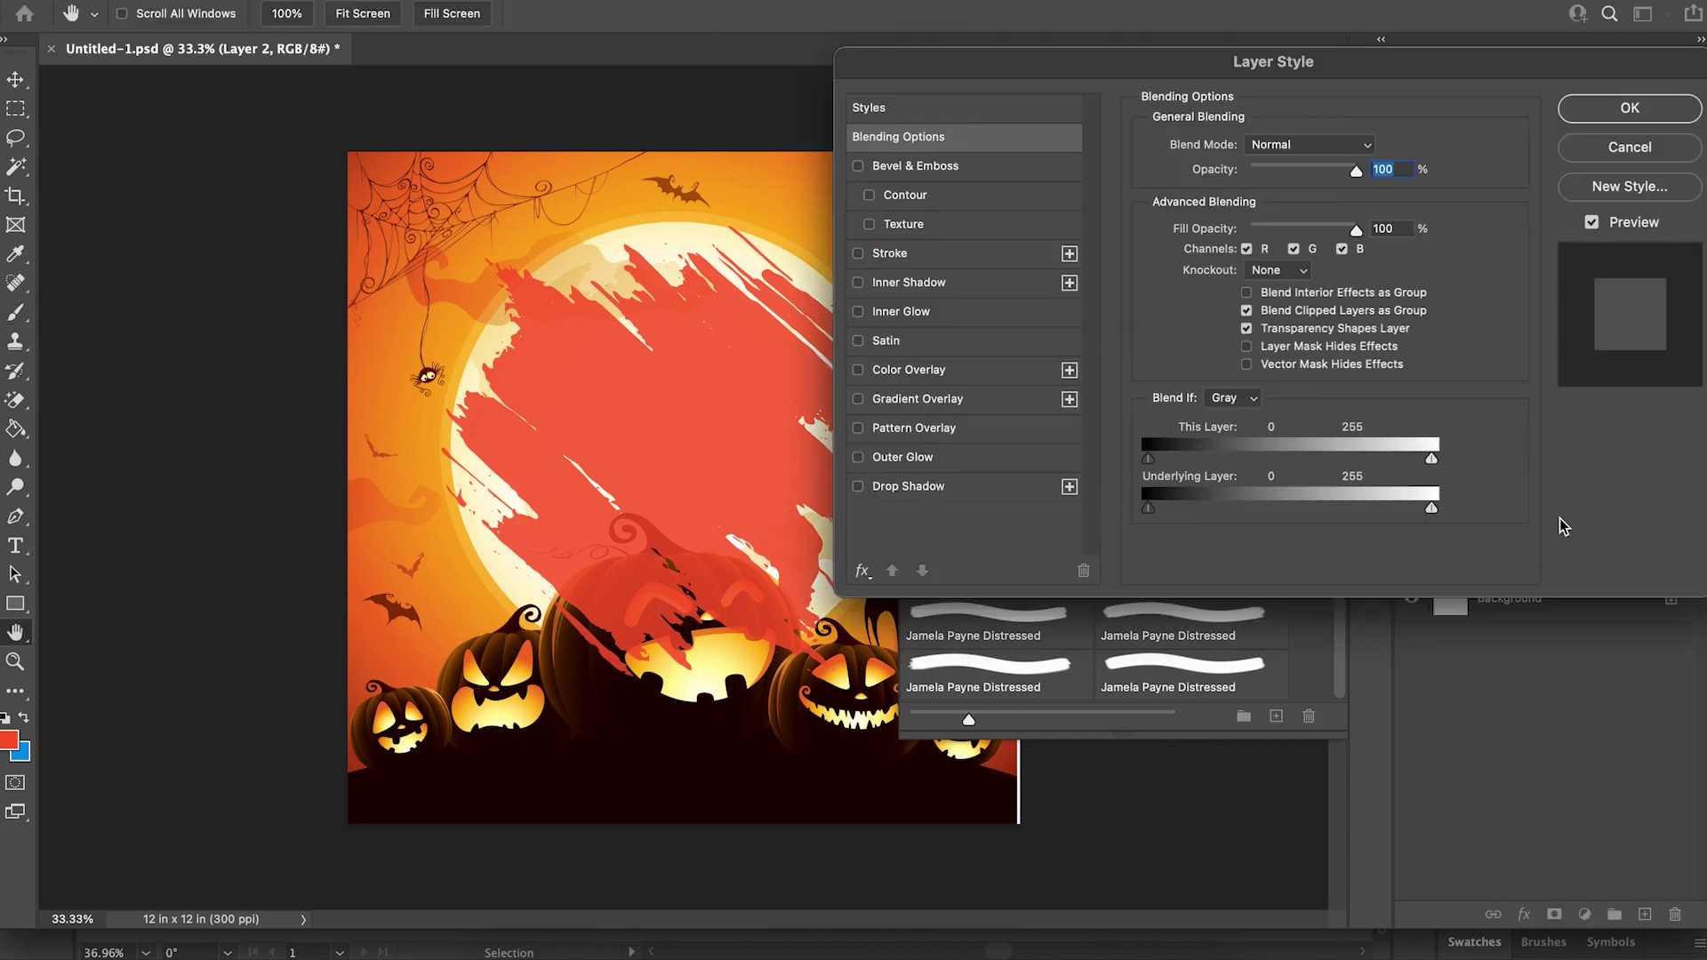
click(918, 371)
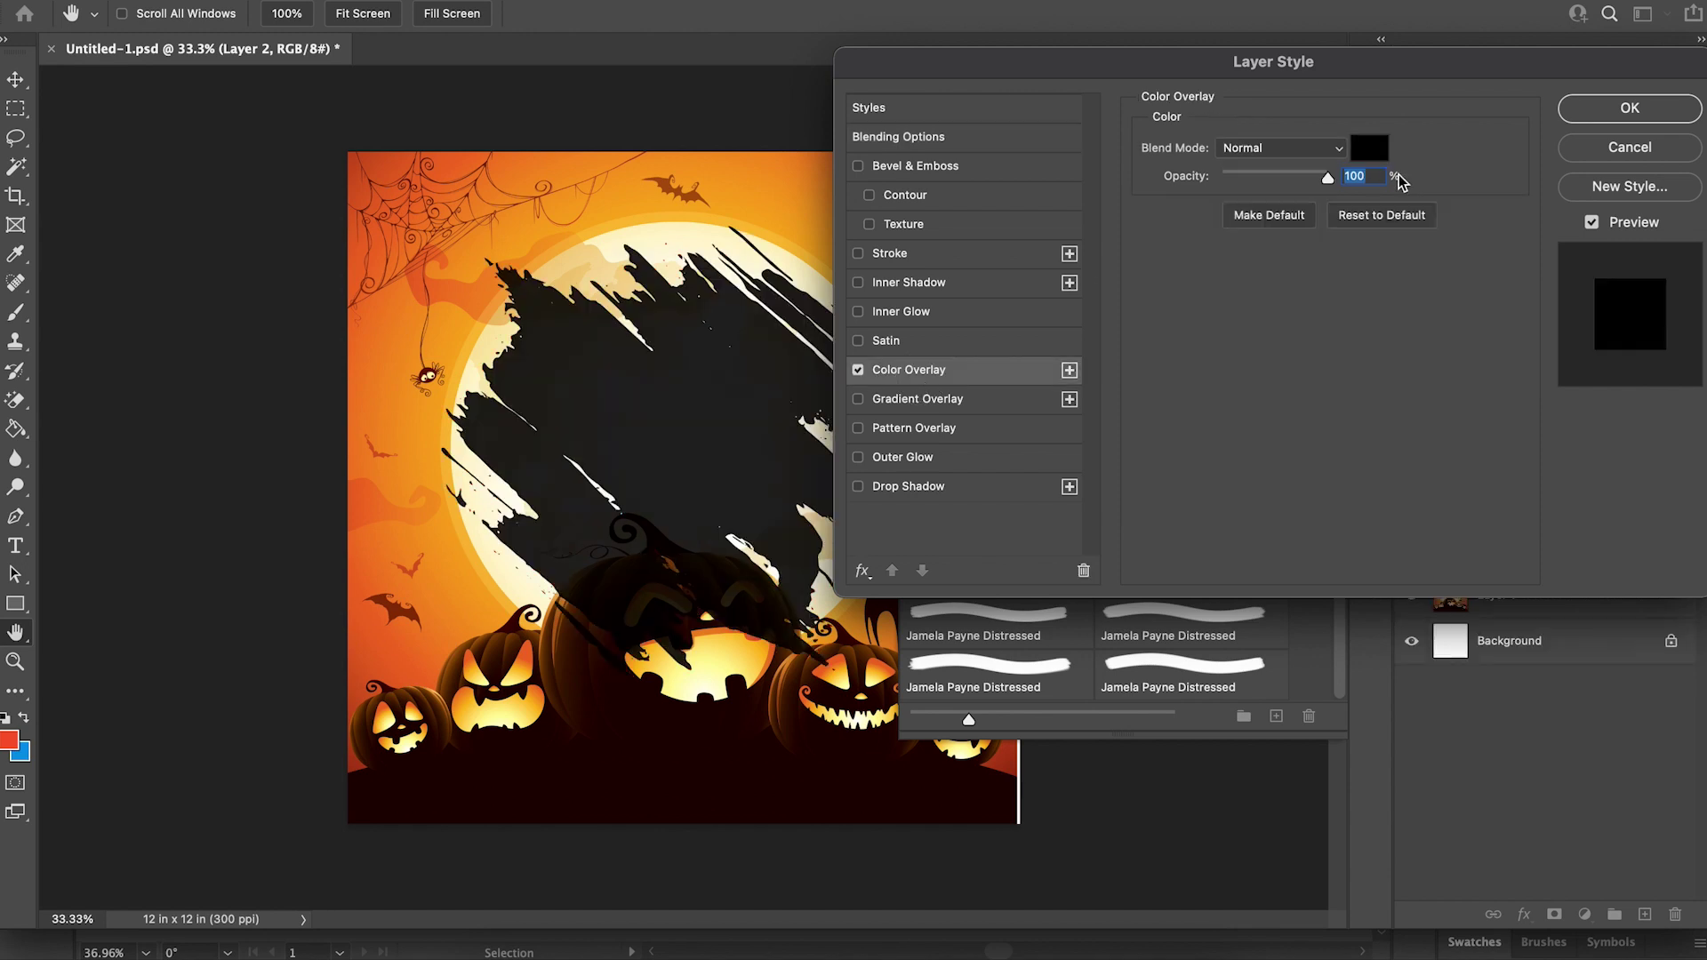
click(1373, 153)
drag(1141, 463, 925, 391)
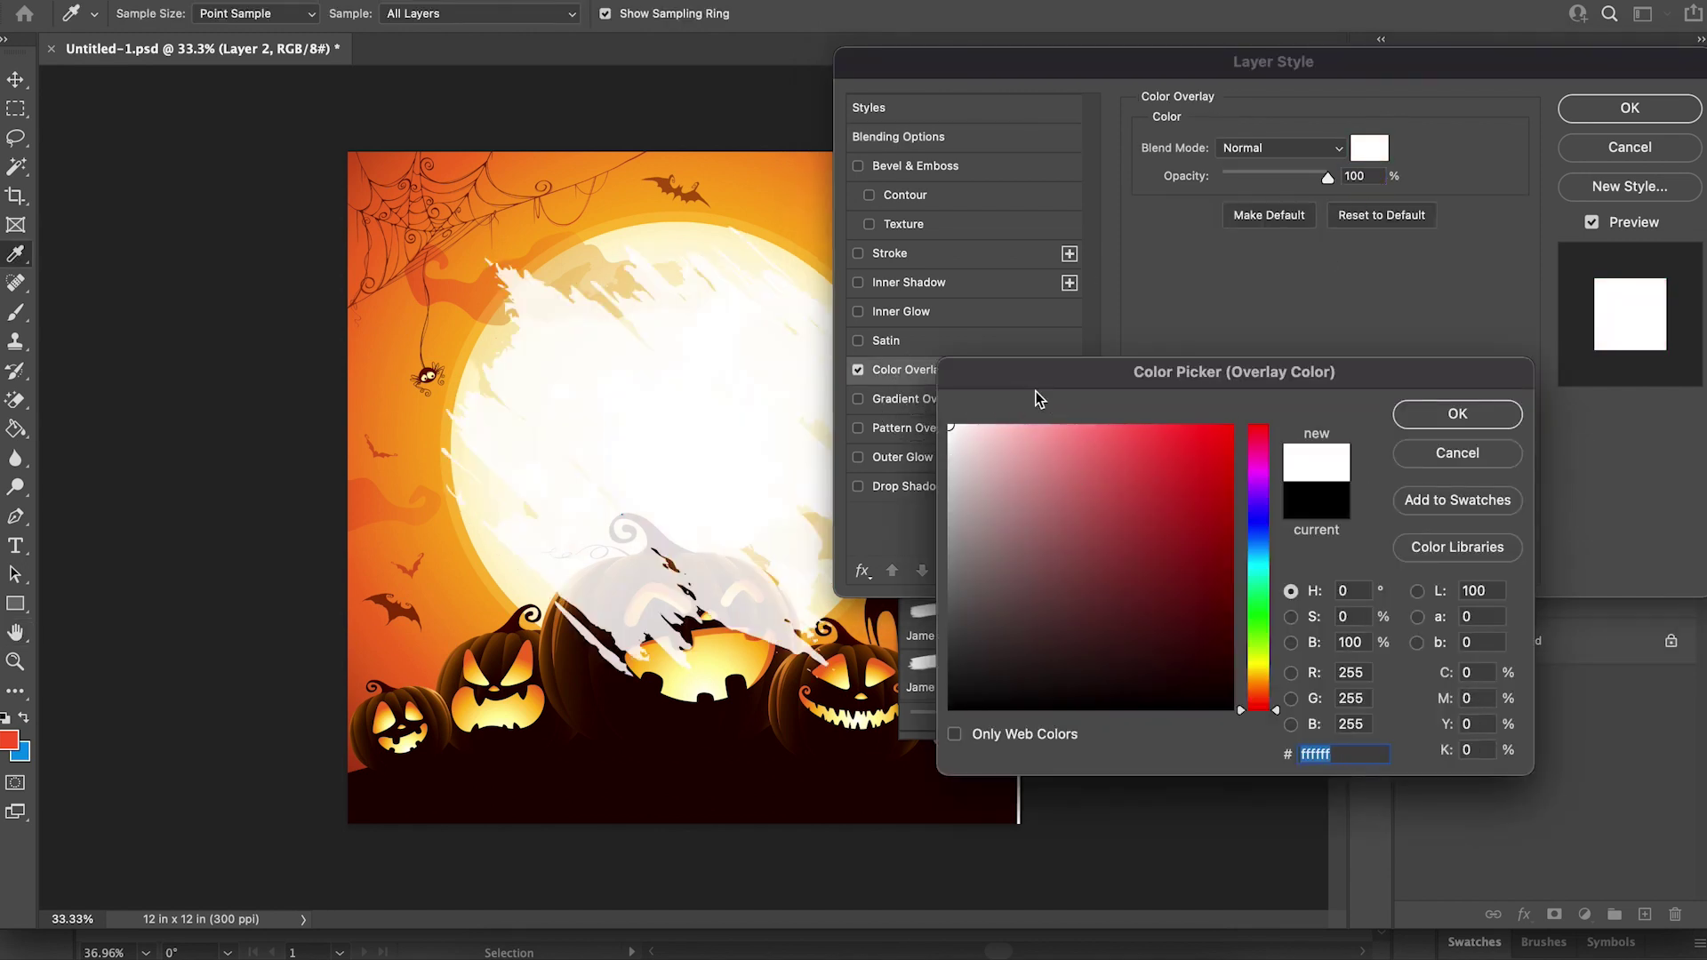
click(1458, 416)
click(1630, 108)
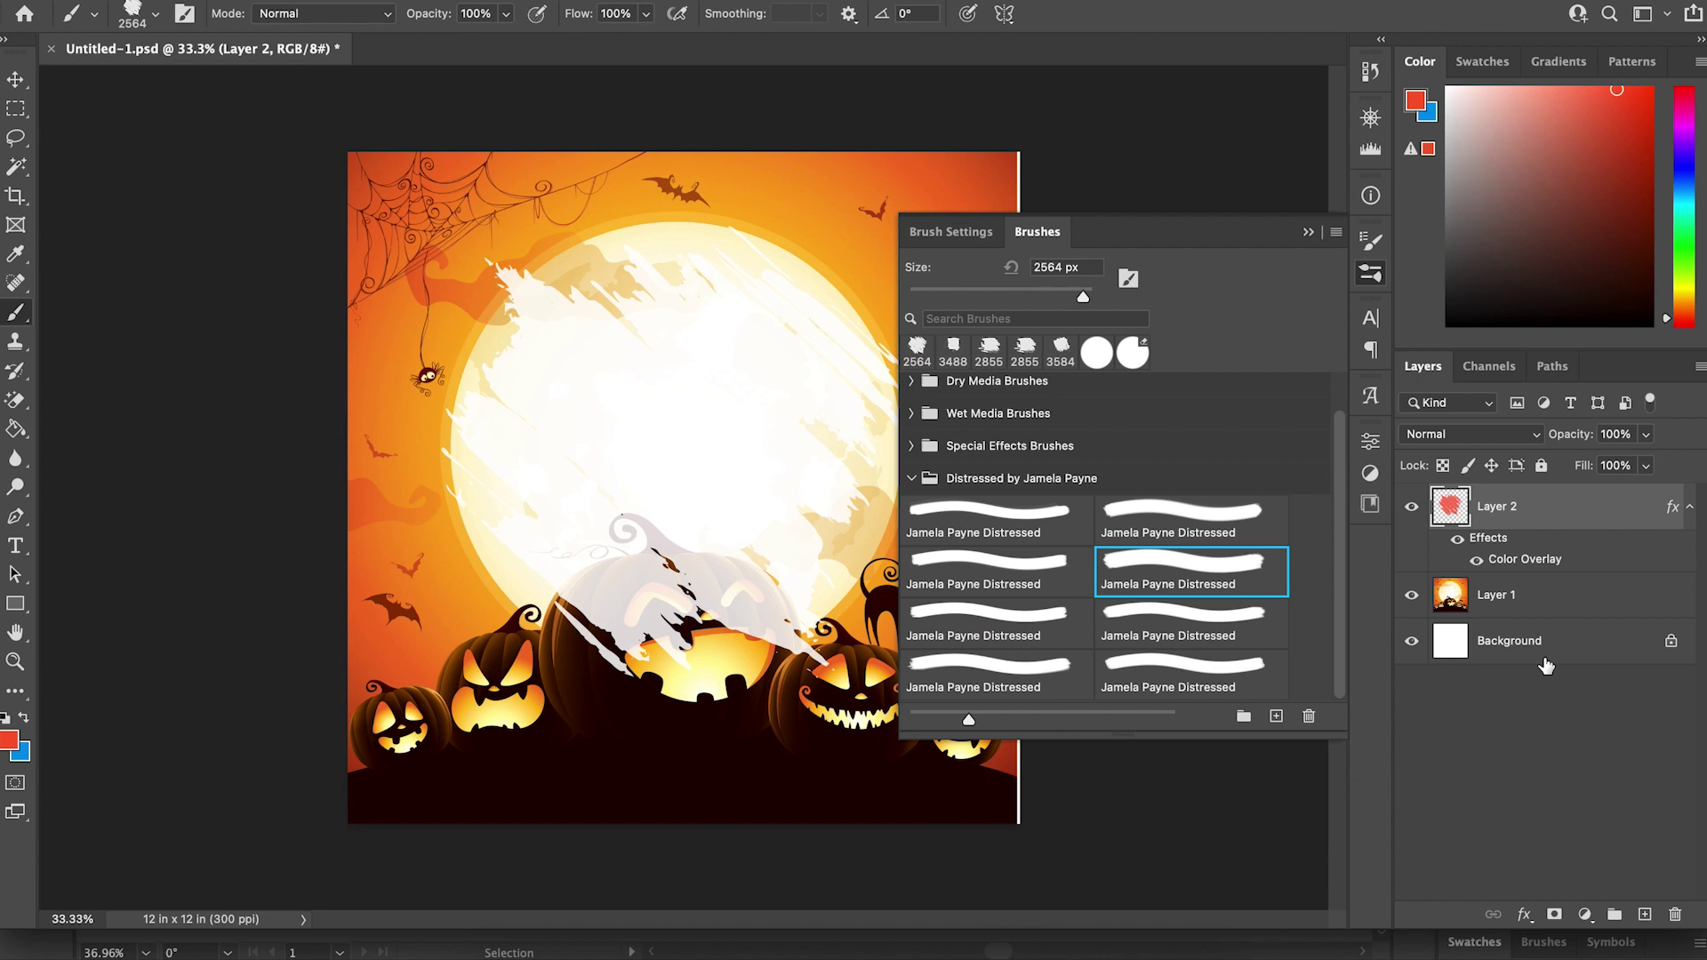
Step: Duplicate Layer 2, then duplicate both stroke layers to get more opaque copies
right_click(1551, 518)
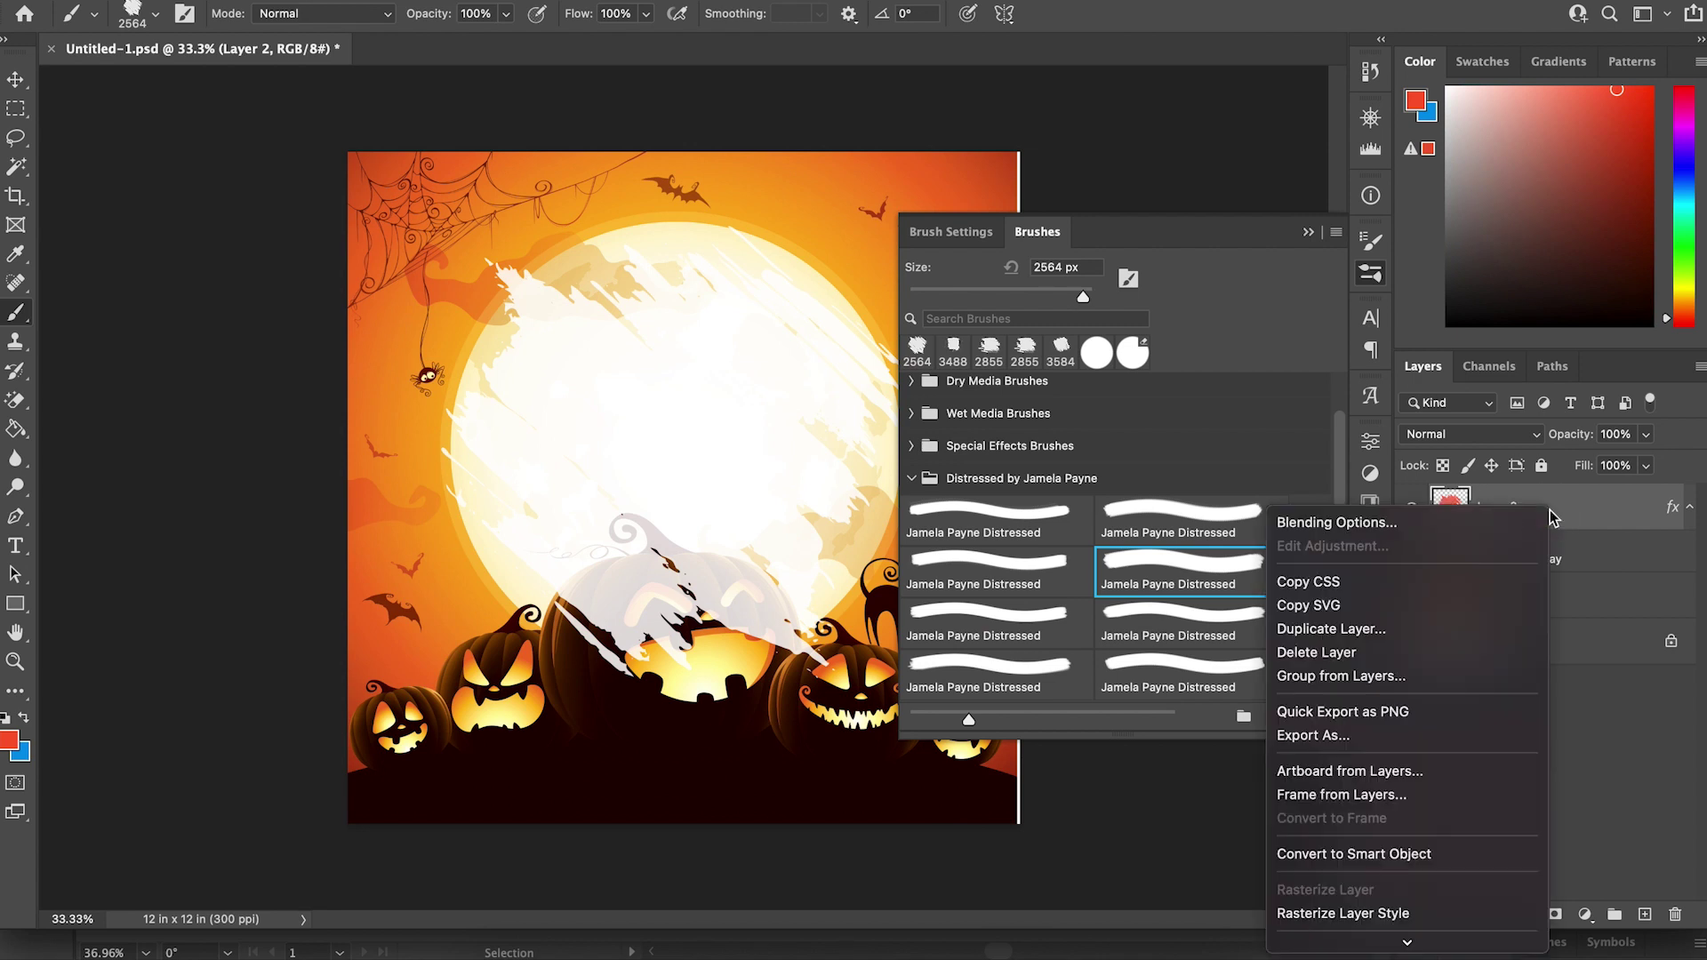
click(1499, 631)
click(1063, 372)
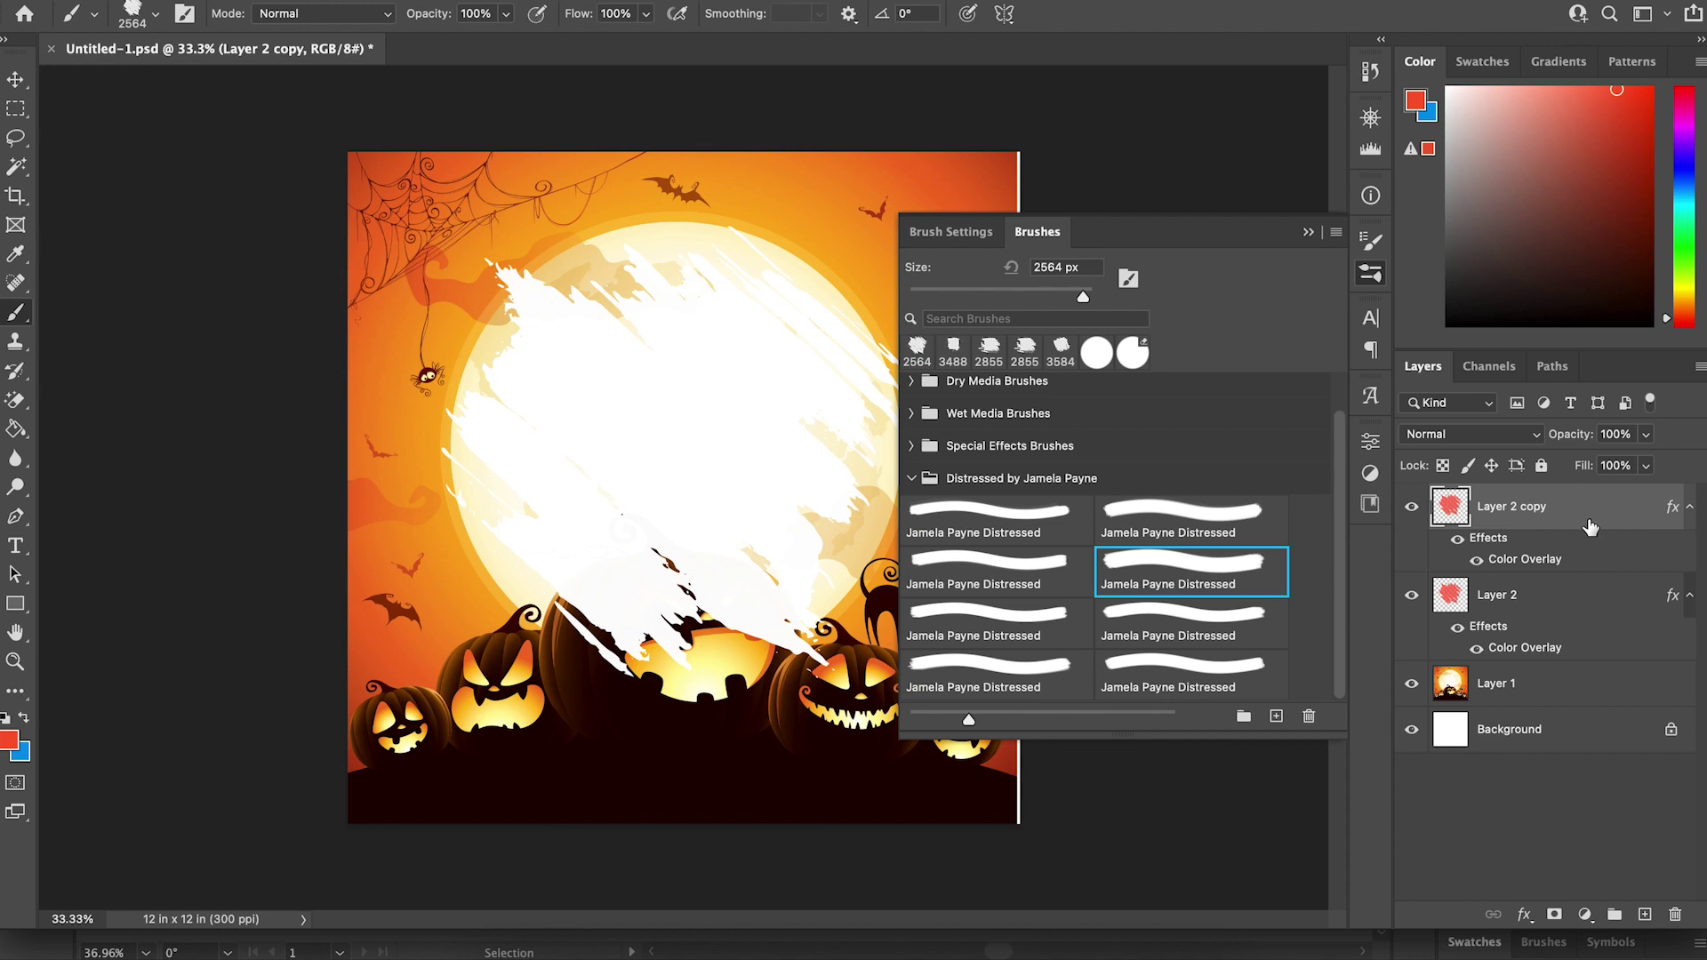
shift+click(1590, 598)
right_click(1591, 598)
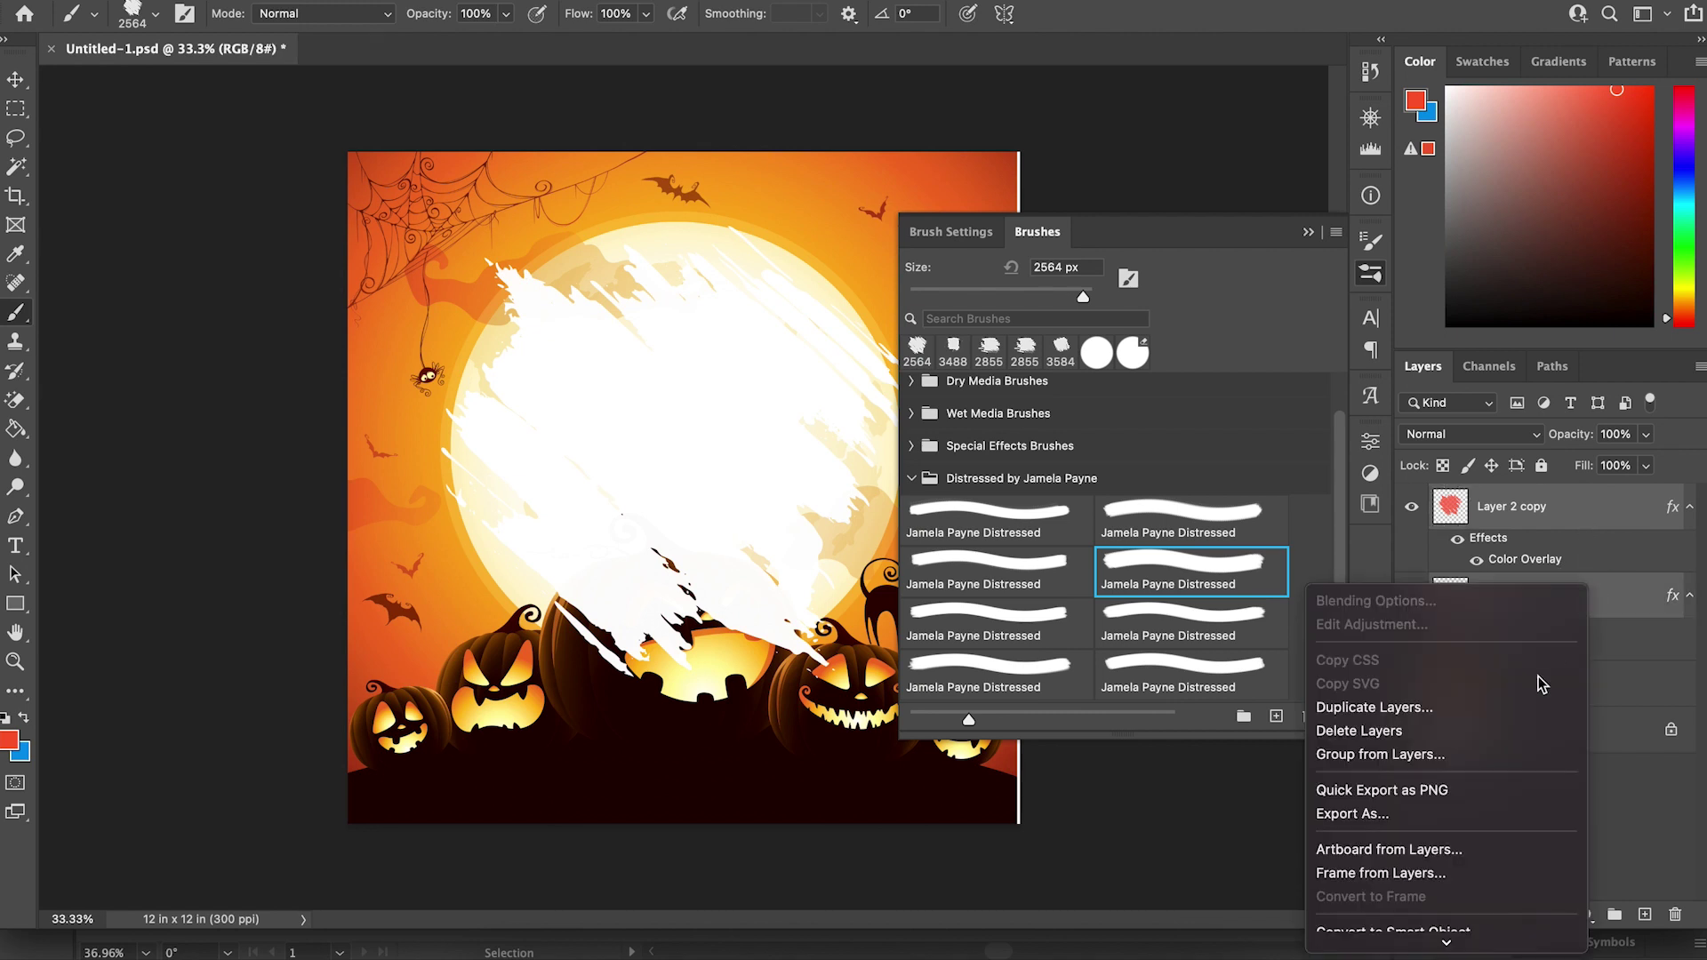
click(1522, 709)
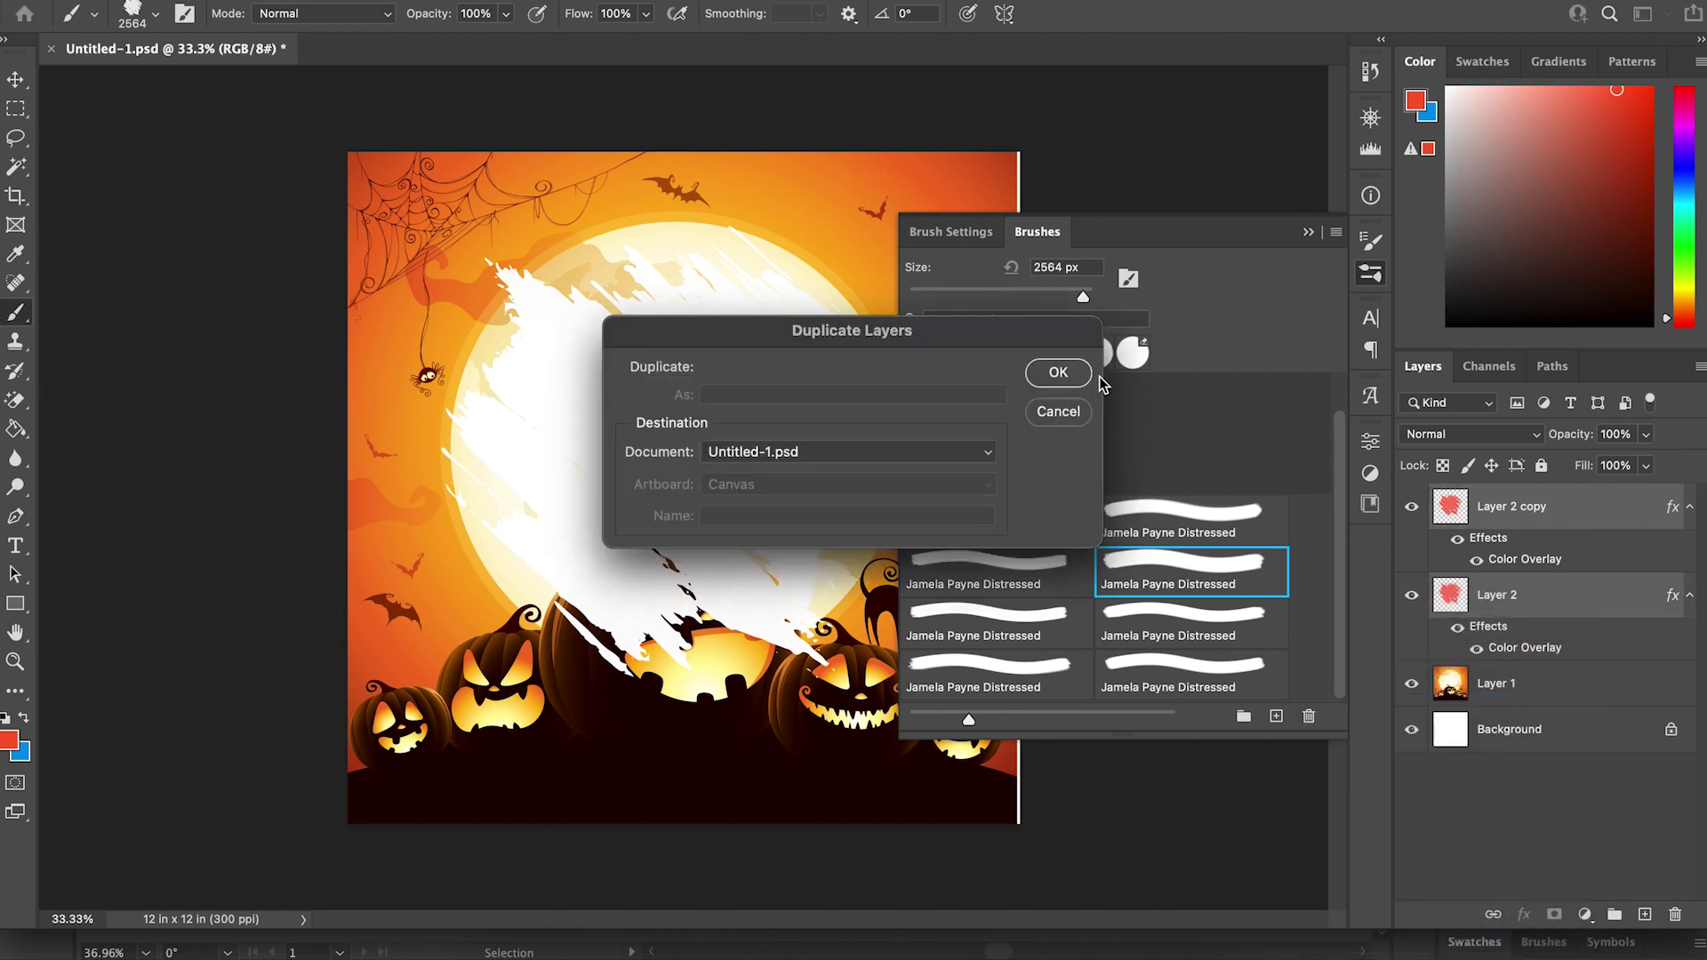
click(1058, 373)
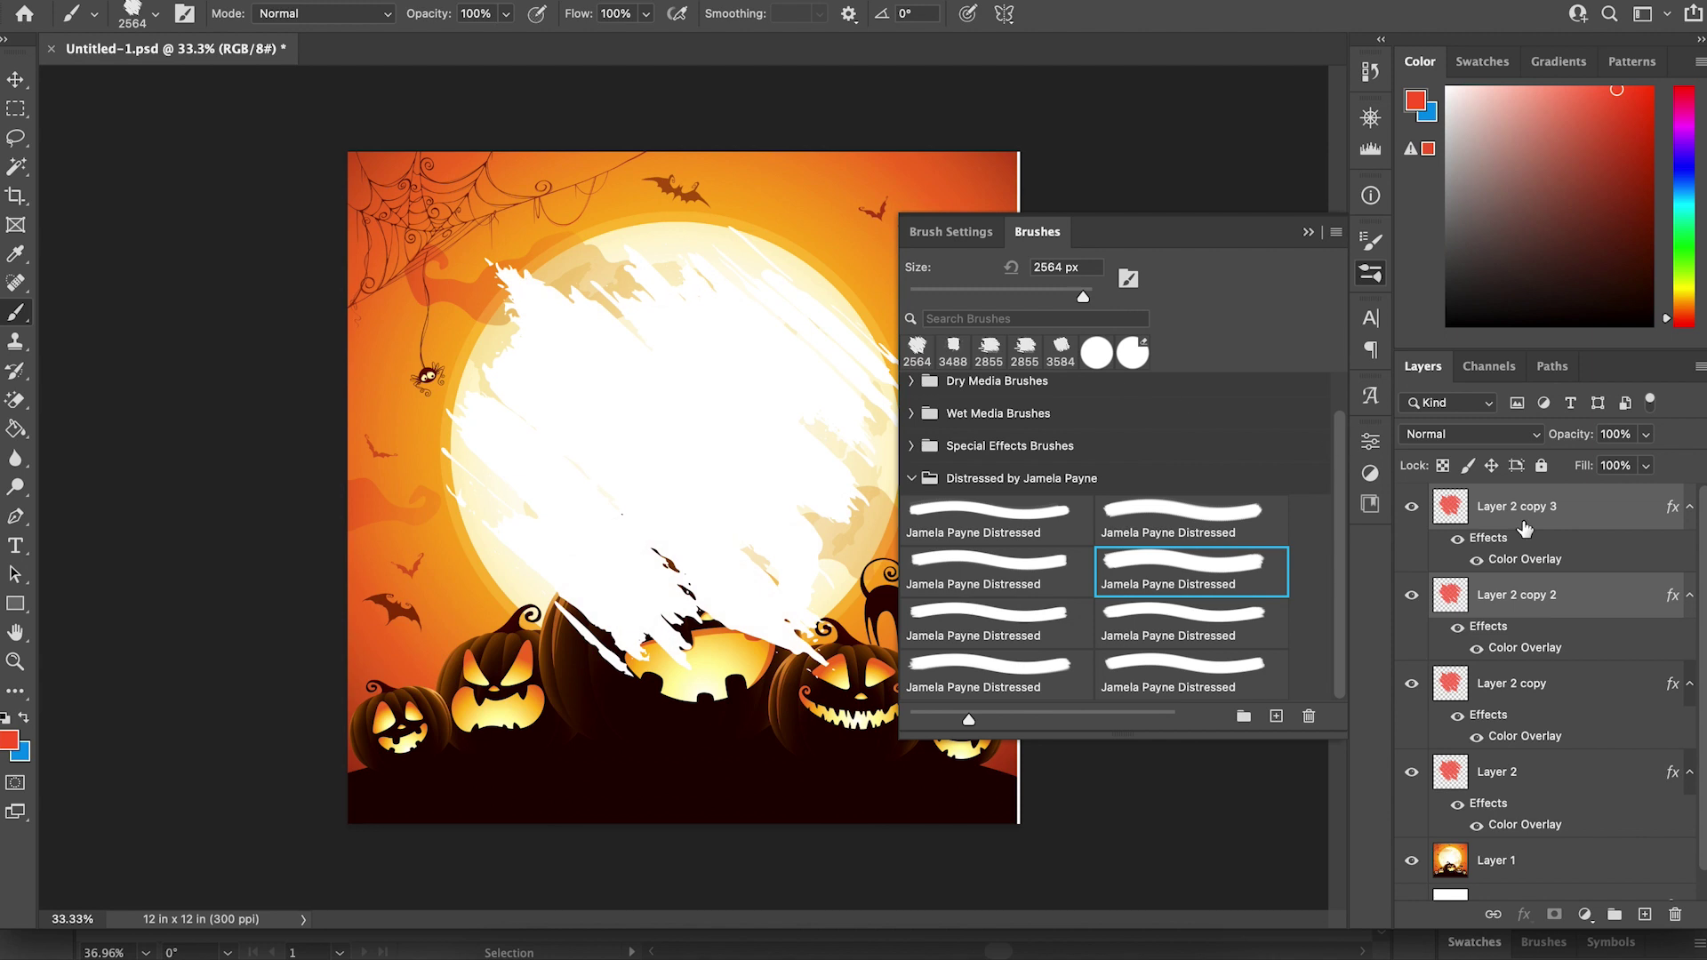
Step: Select all brush-stroke copies and merge them into one layer, Layer 2 copy 3
shift+click(1552, 684)
shift+click(1561, 774)
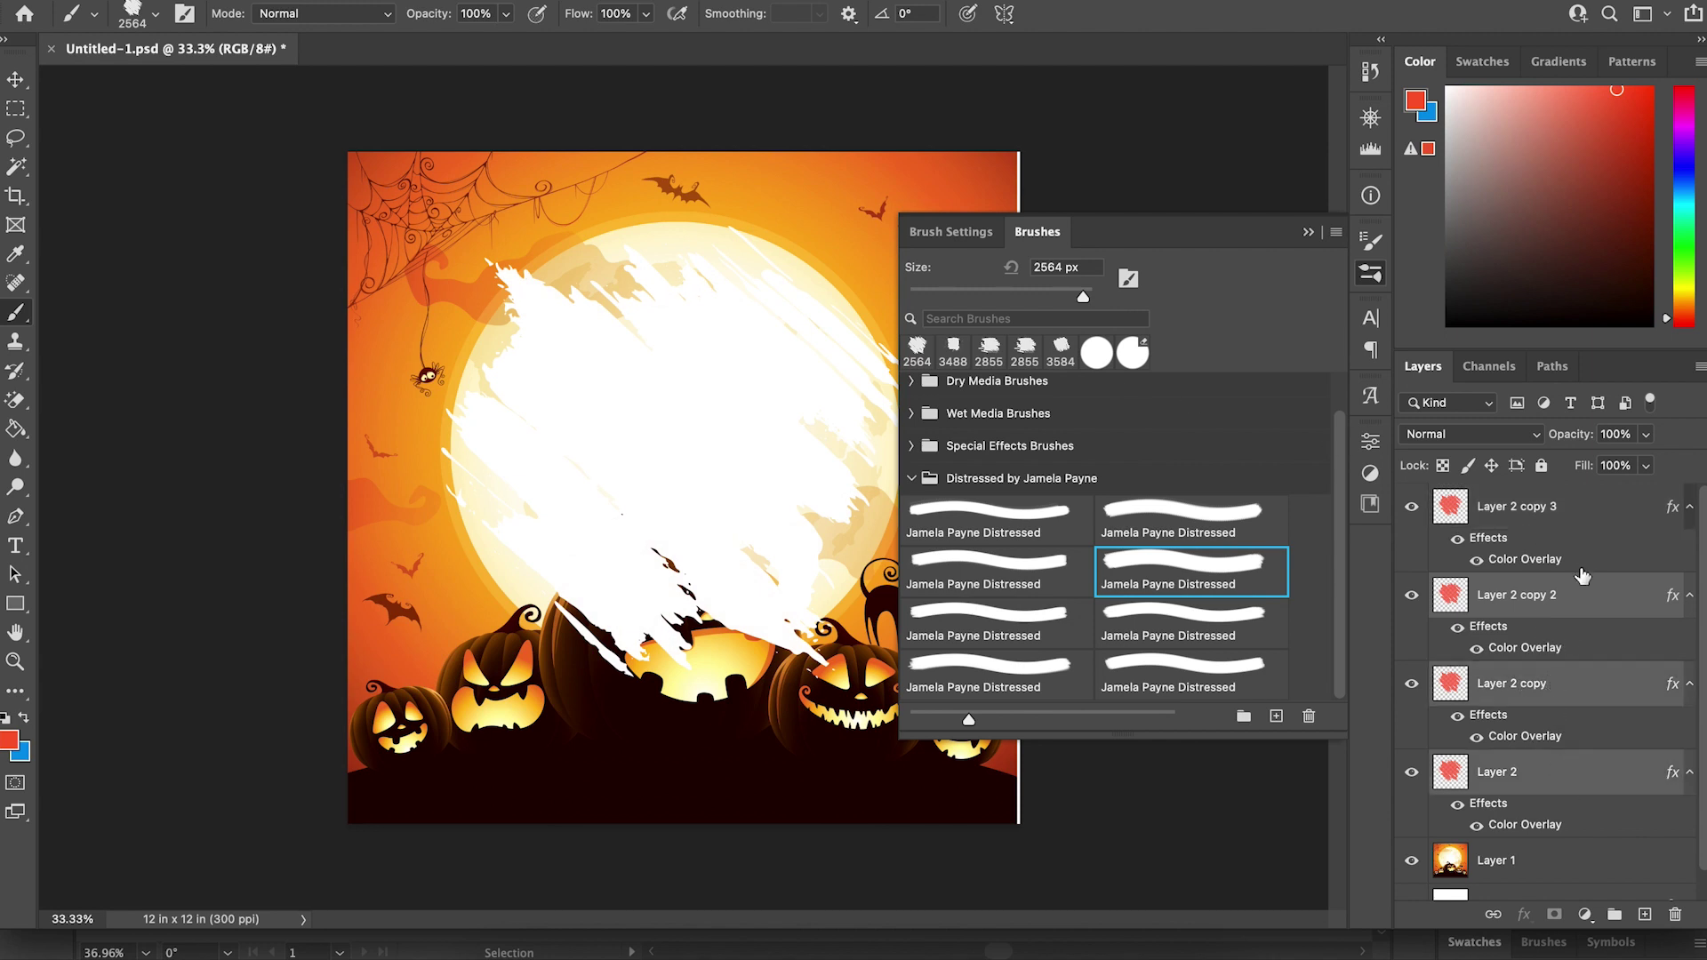
shift+click(1593, 497)
right_click(1593, 498)
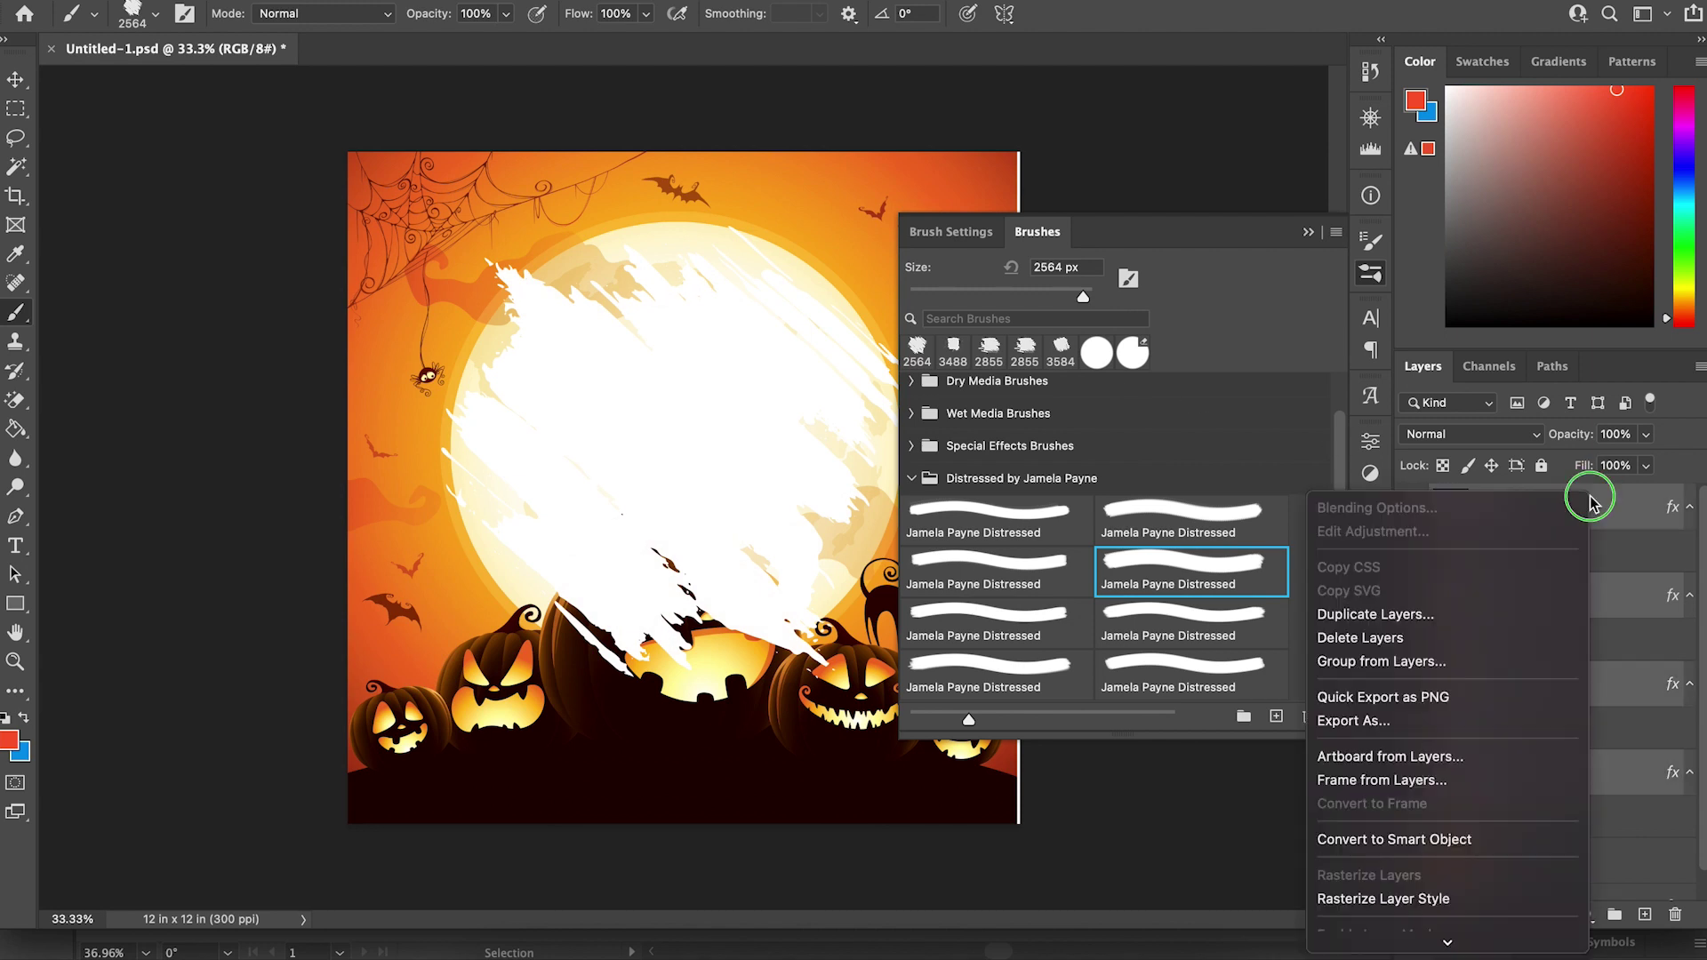
scroll(1461, 806, down, 10)
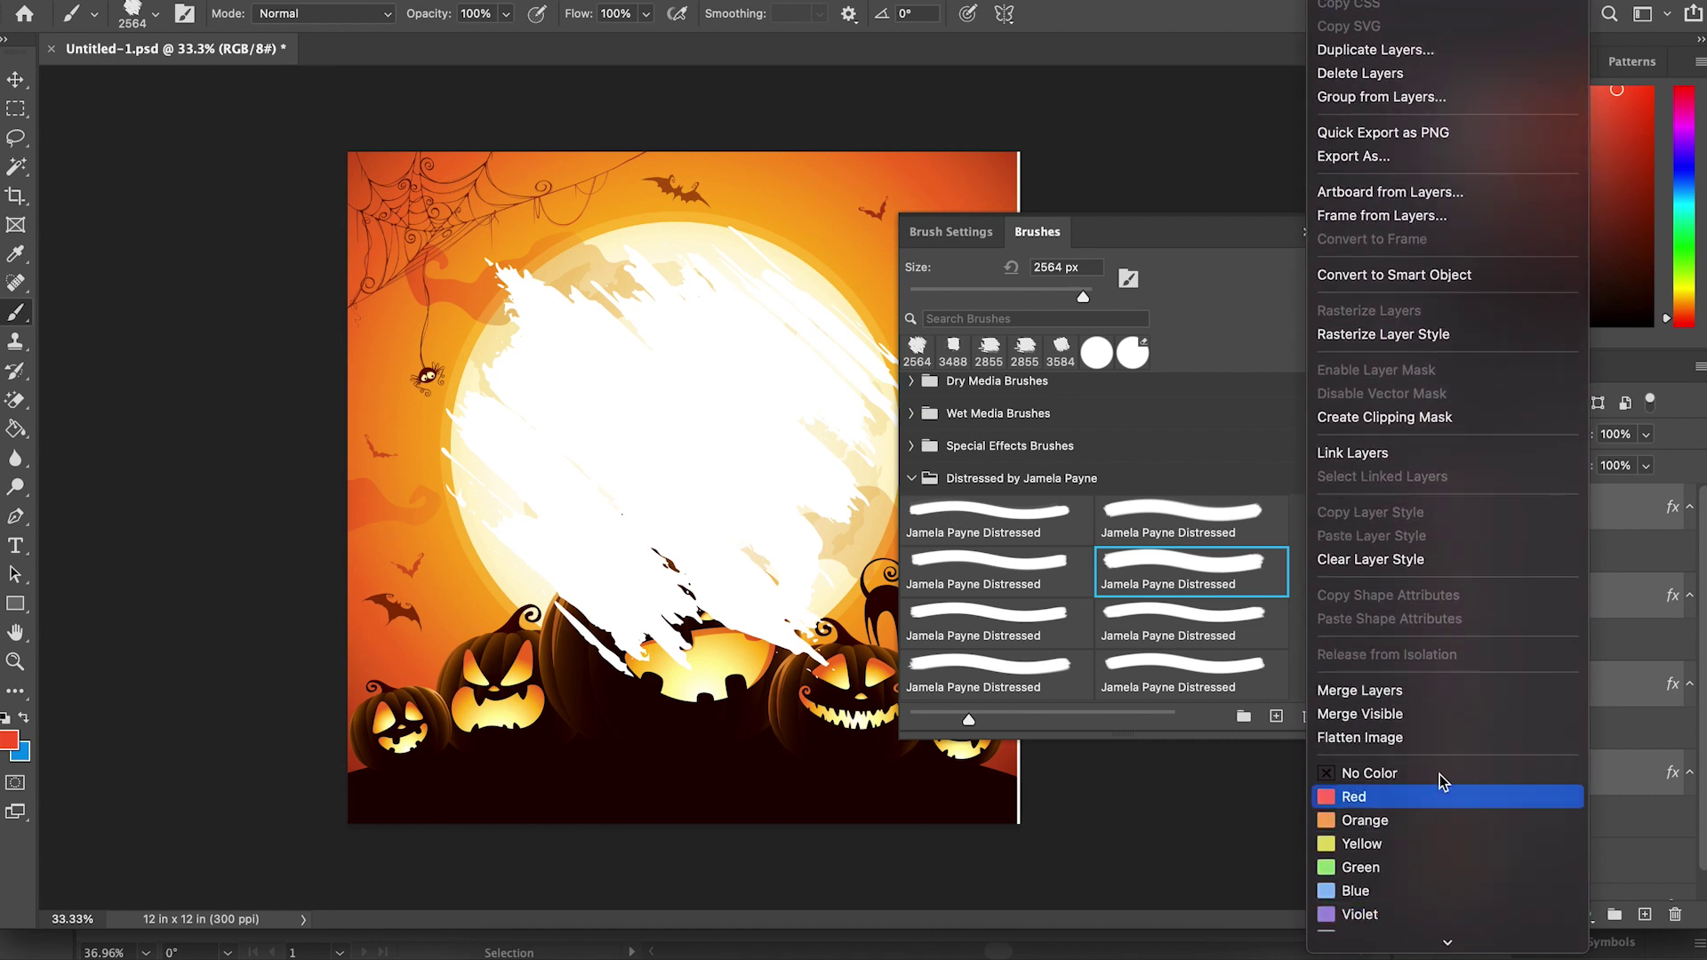
click(1444, 698)
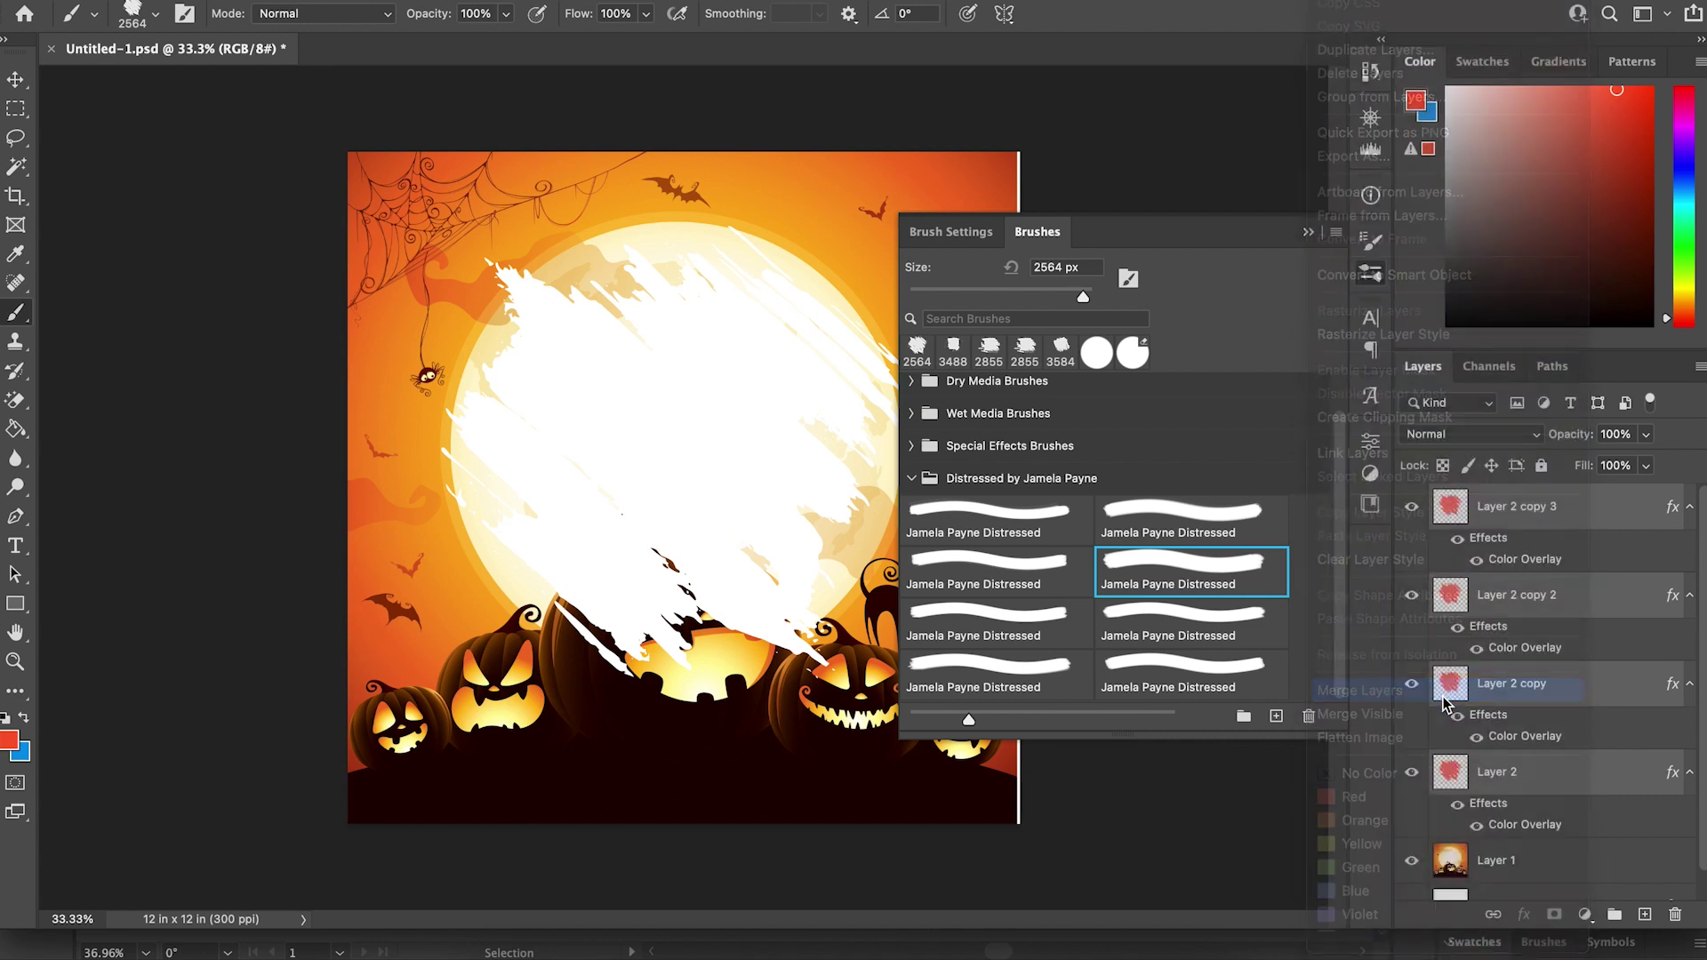
click(1589, 522)
Step: Move the white stroke layer below Layer 1 and clip Layer 1 into it
drag(1590, 522, 1584, 570)
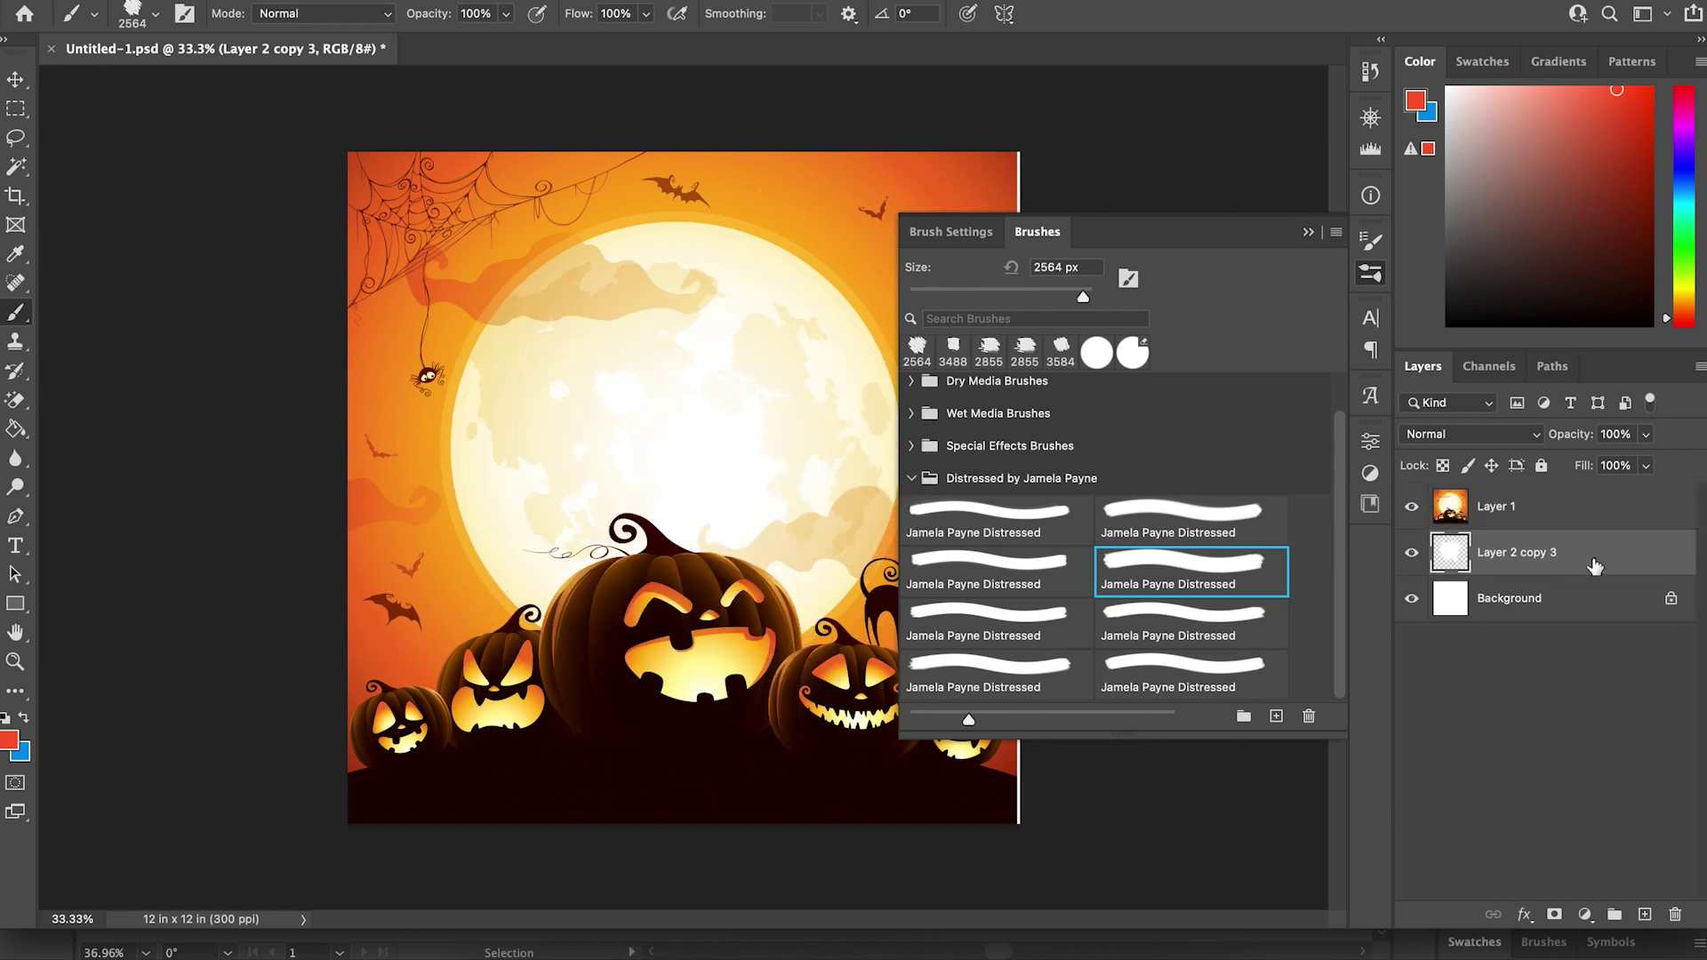
click(15, 82)
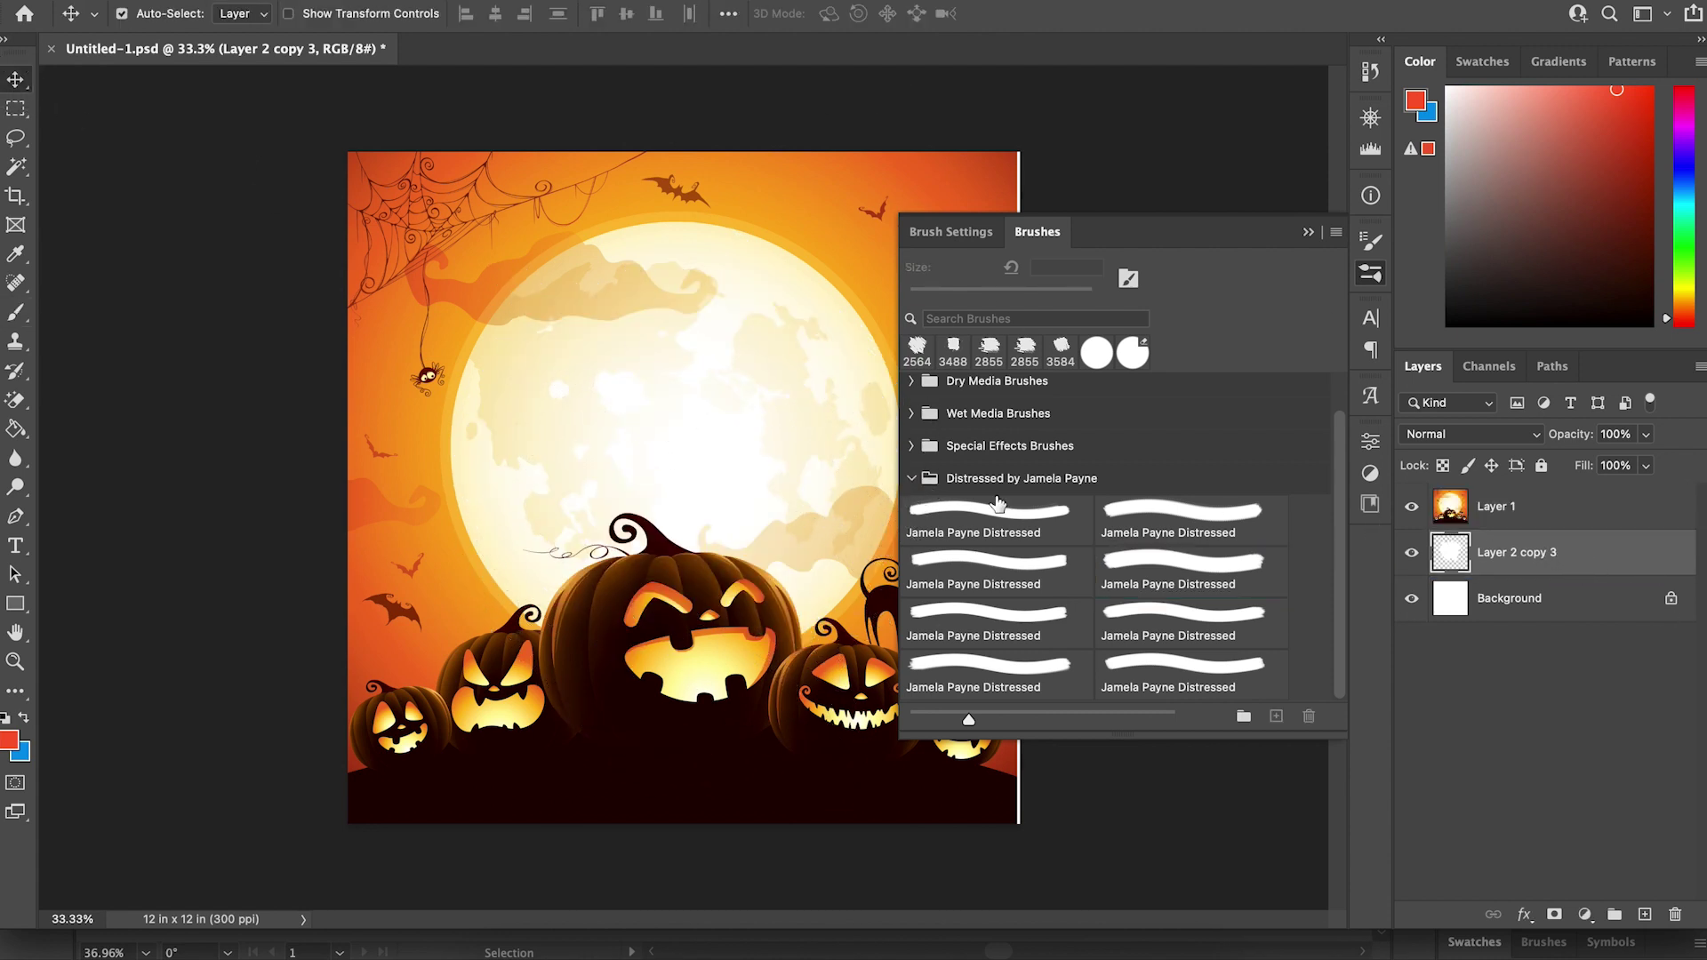
click(1592, 516)
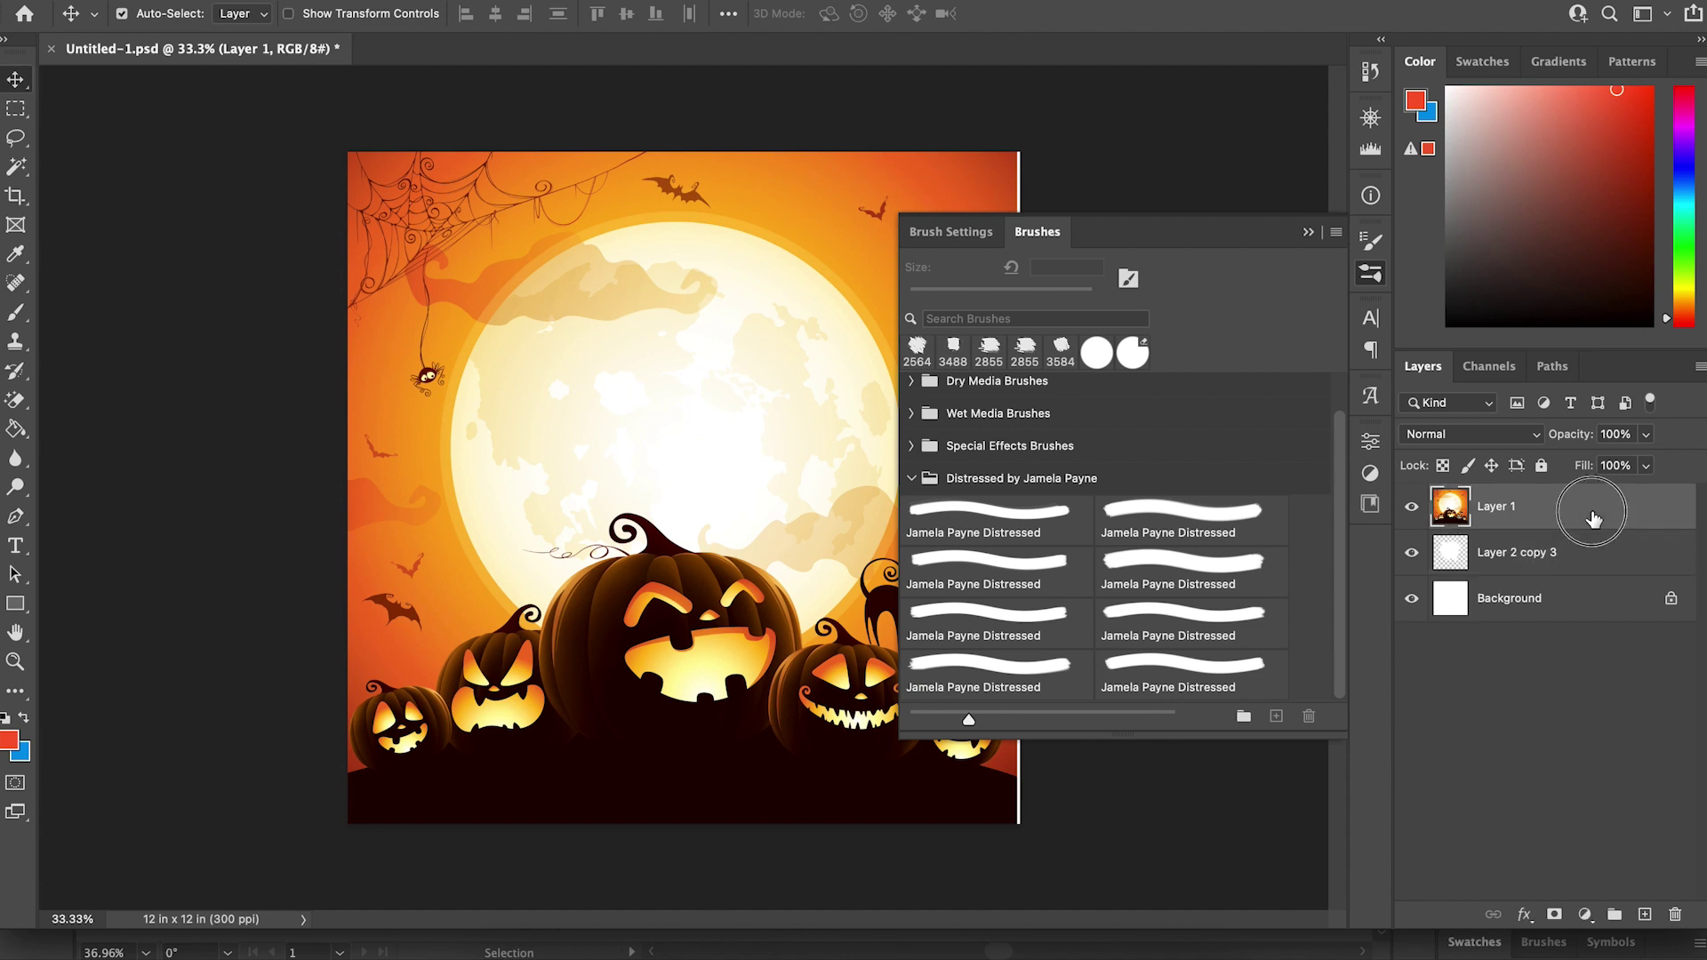
right_click(1592, 518)
scroll(1502, 782, down, 10)
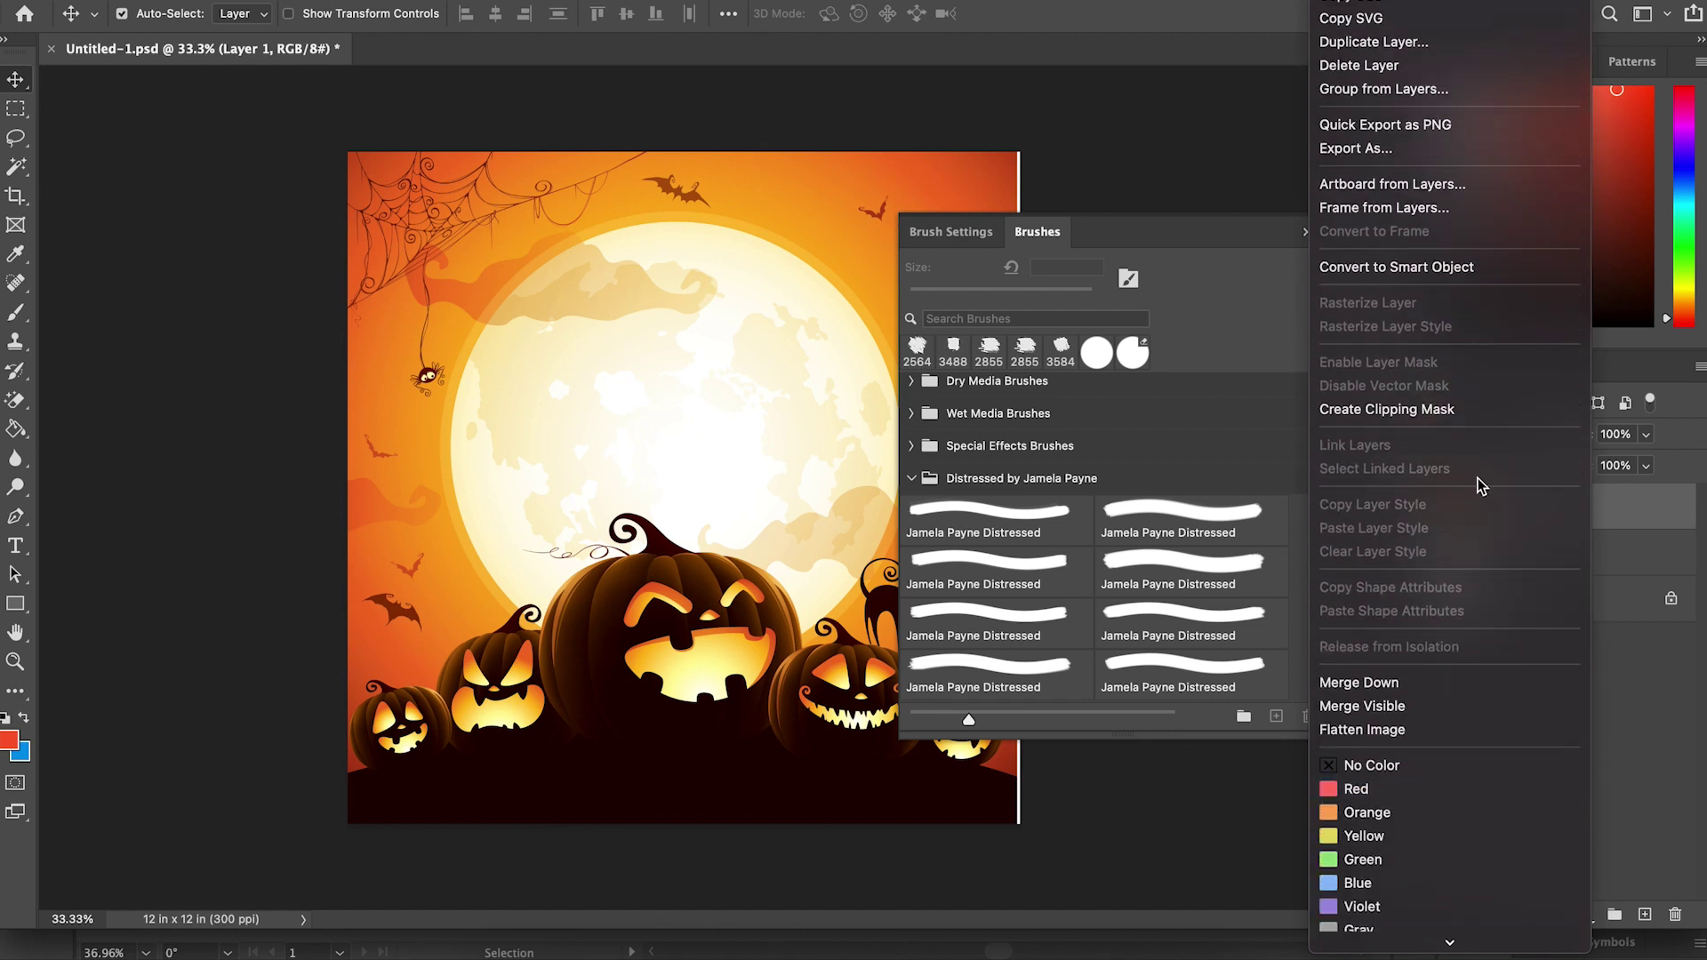
click(1475, 409)
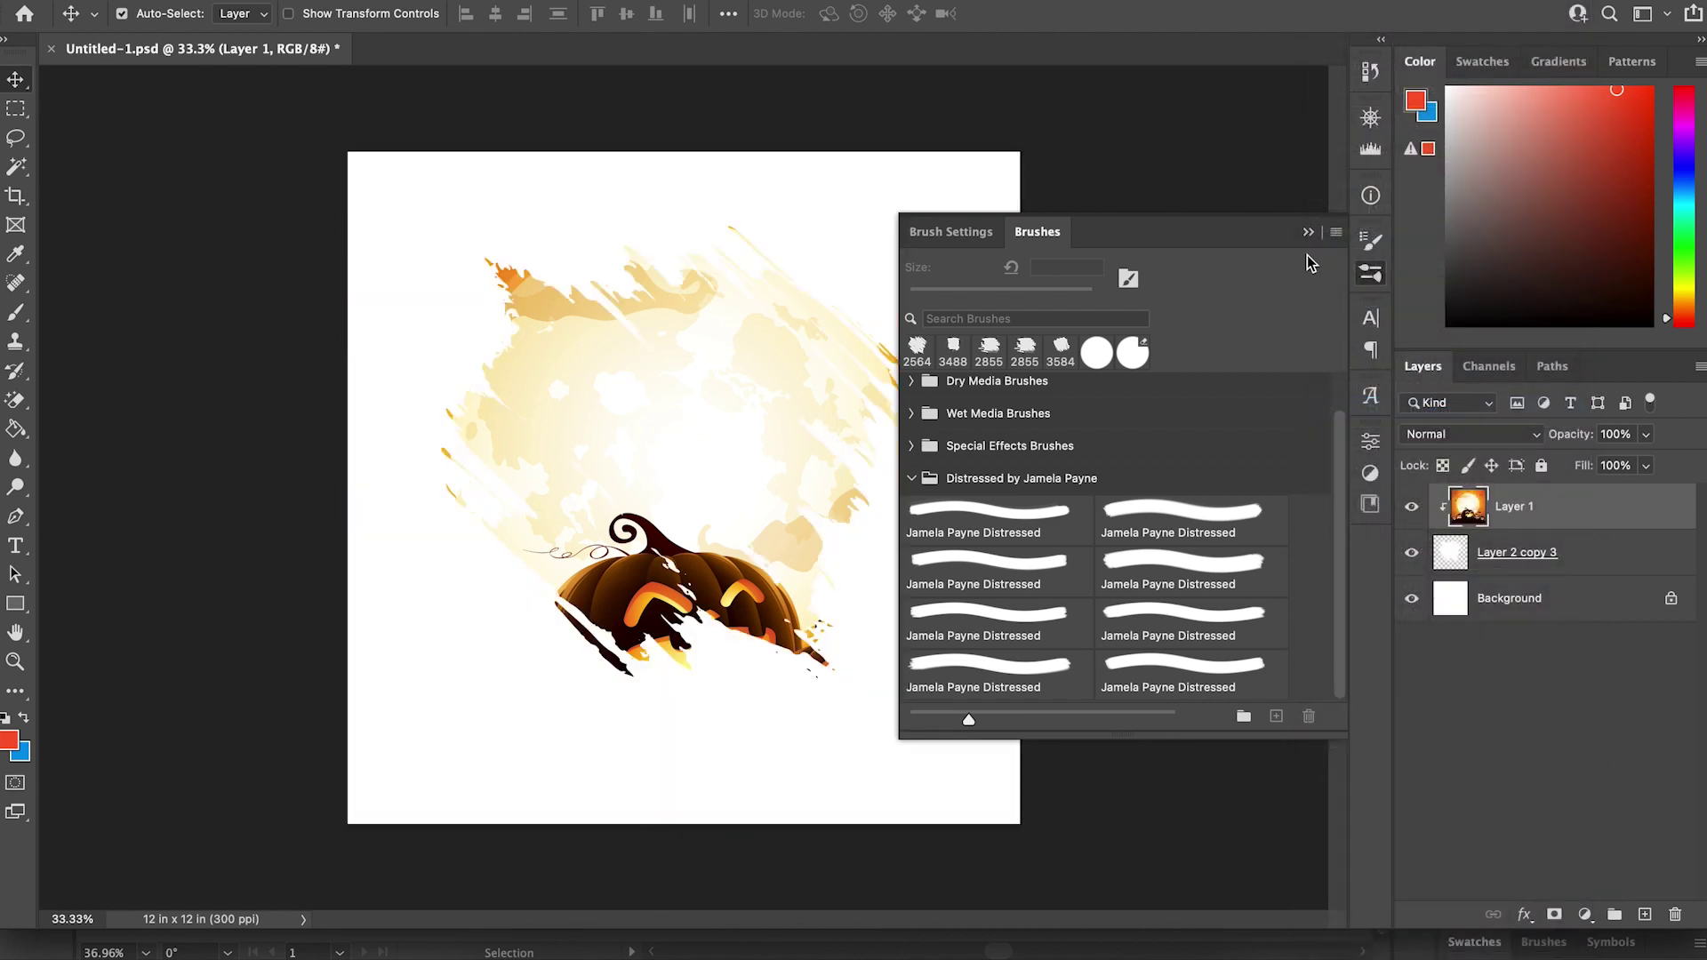
Step: Close the Brushes panel and shift the clipped image up so the large pumpkin is centered
click(1308, 233)
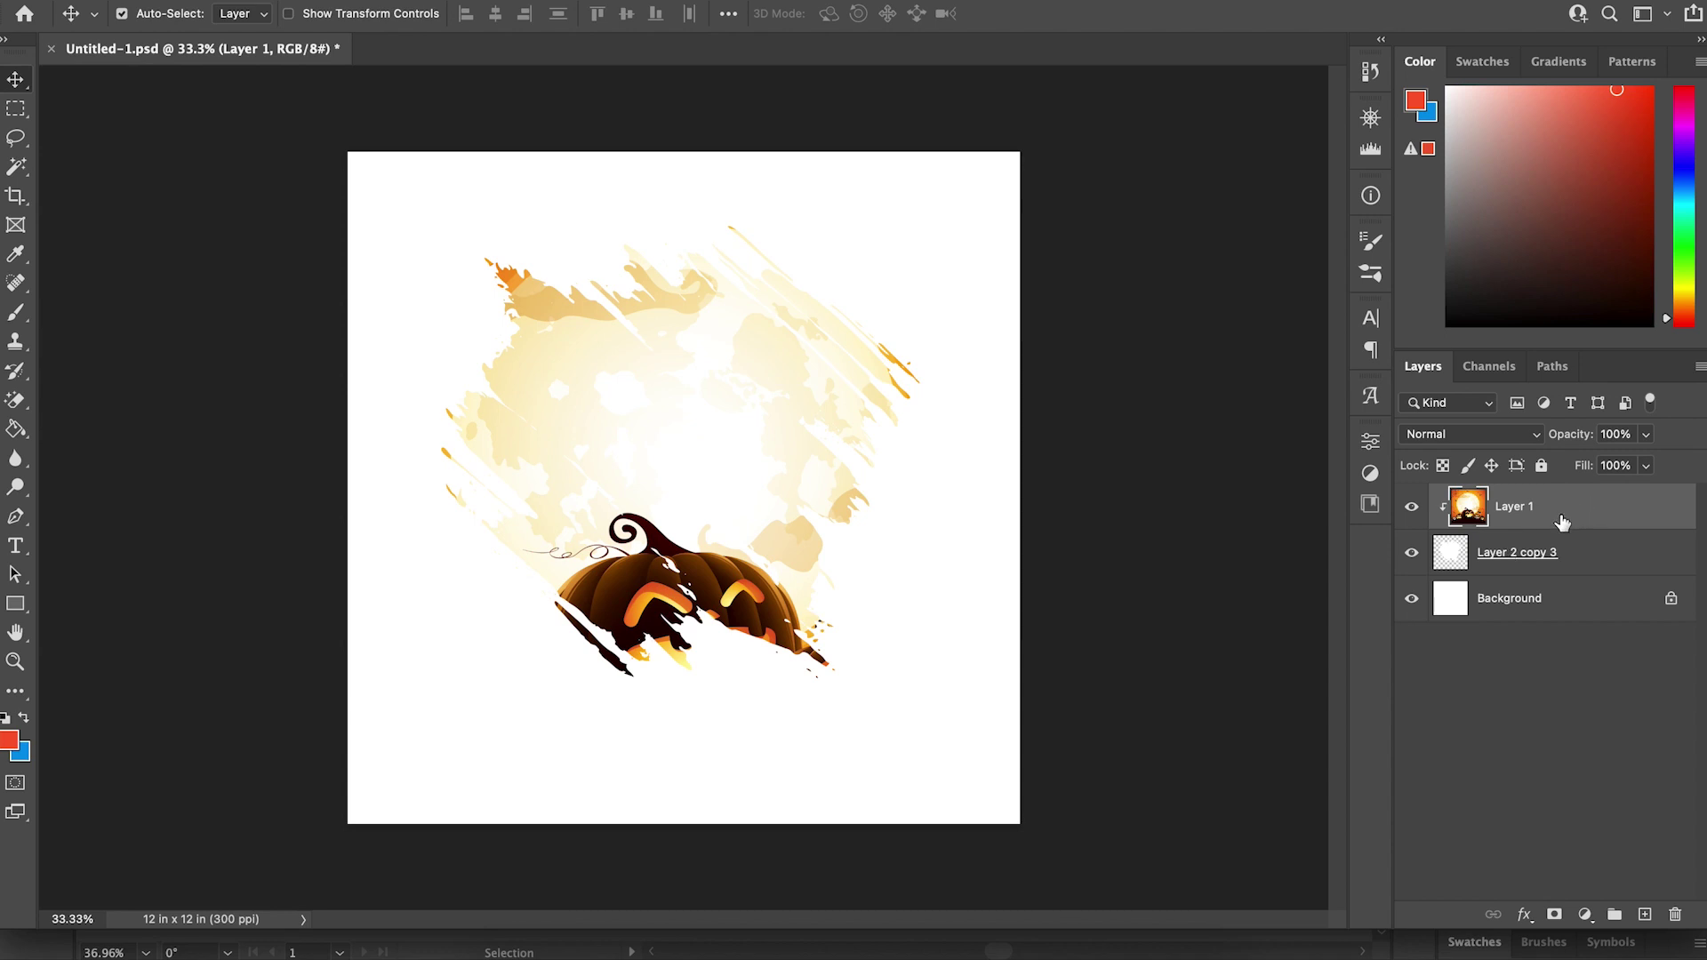
drag(757, 566, 727, 404)
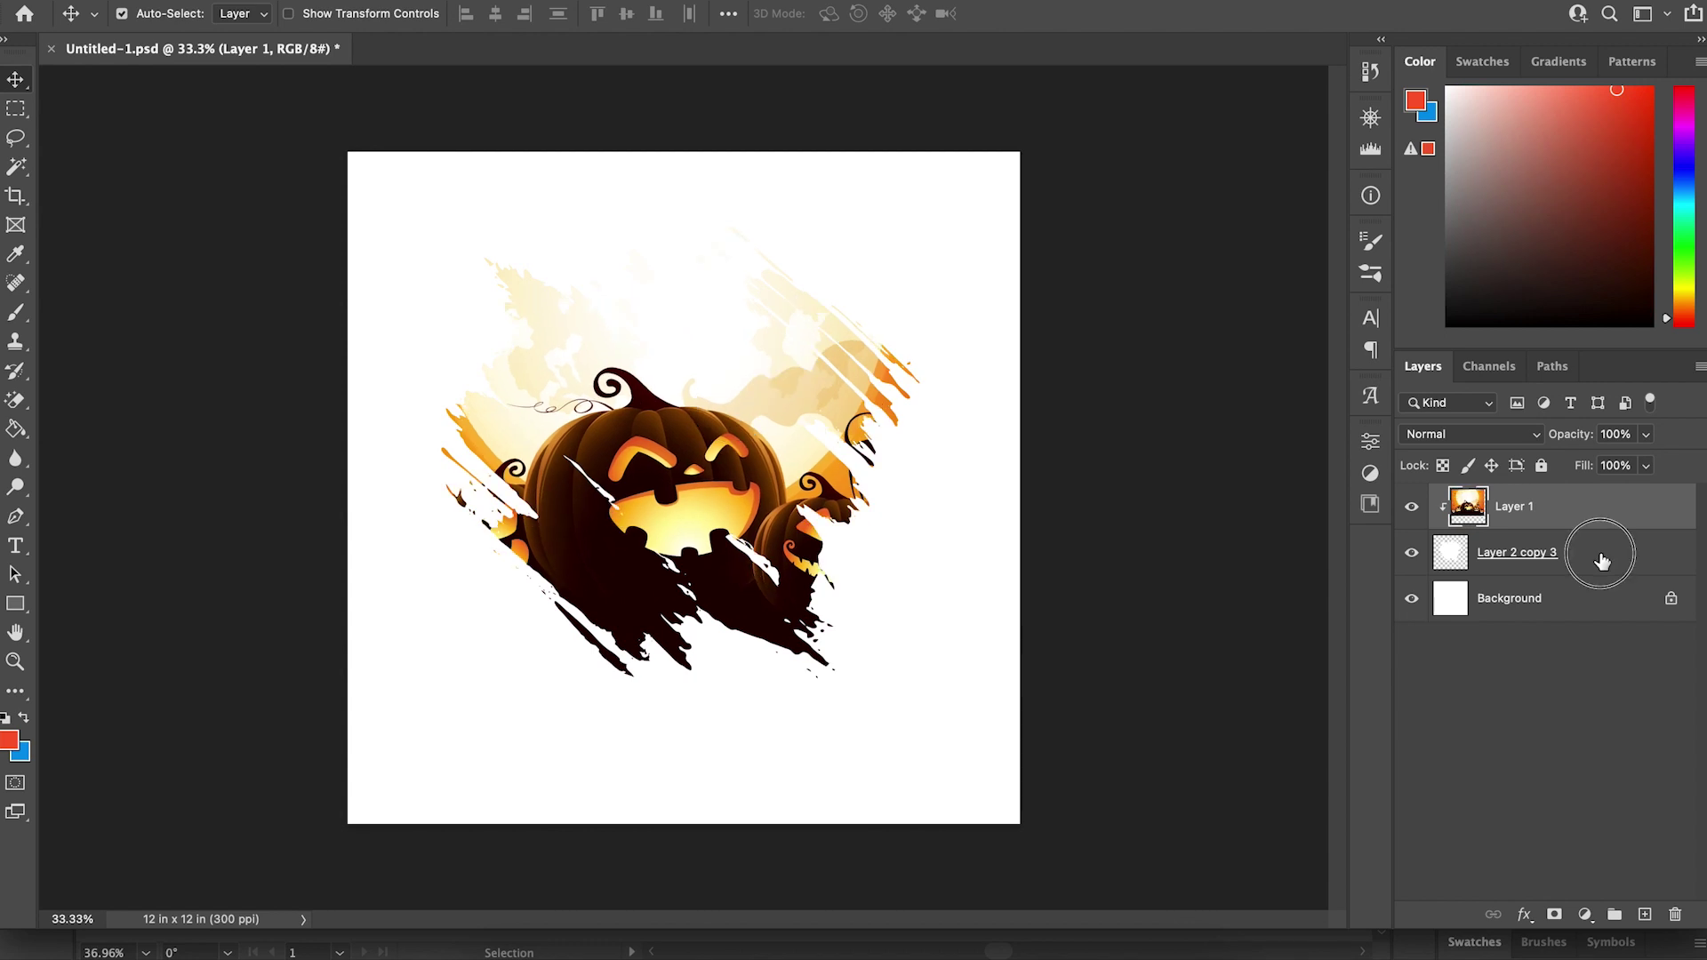
double_click(1600, 560)
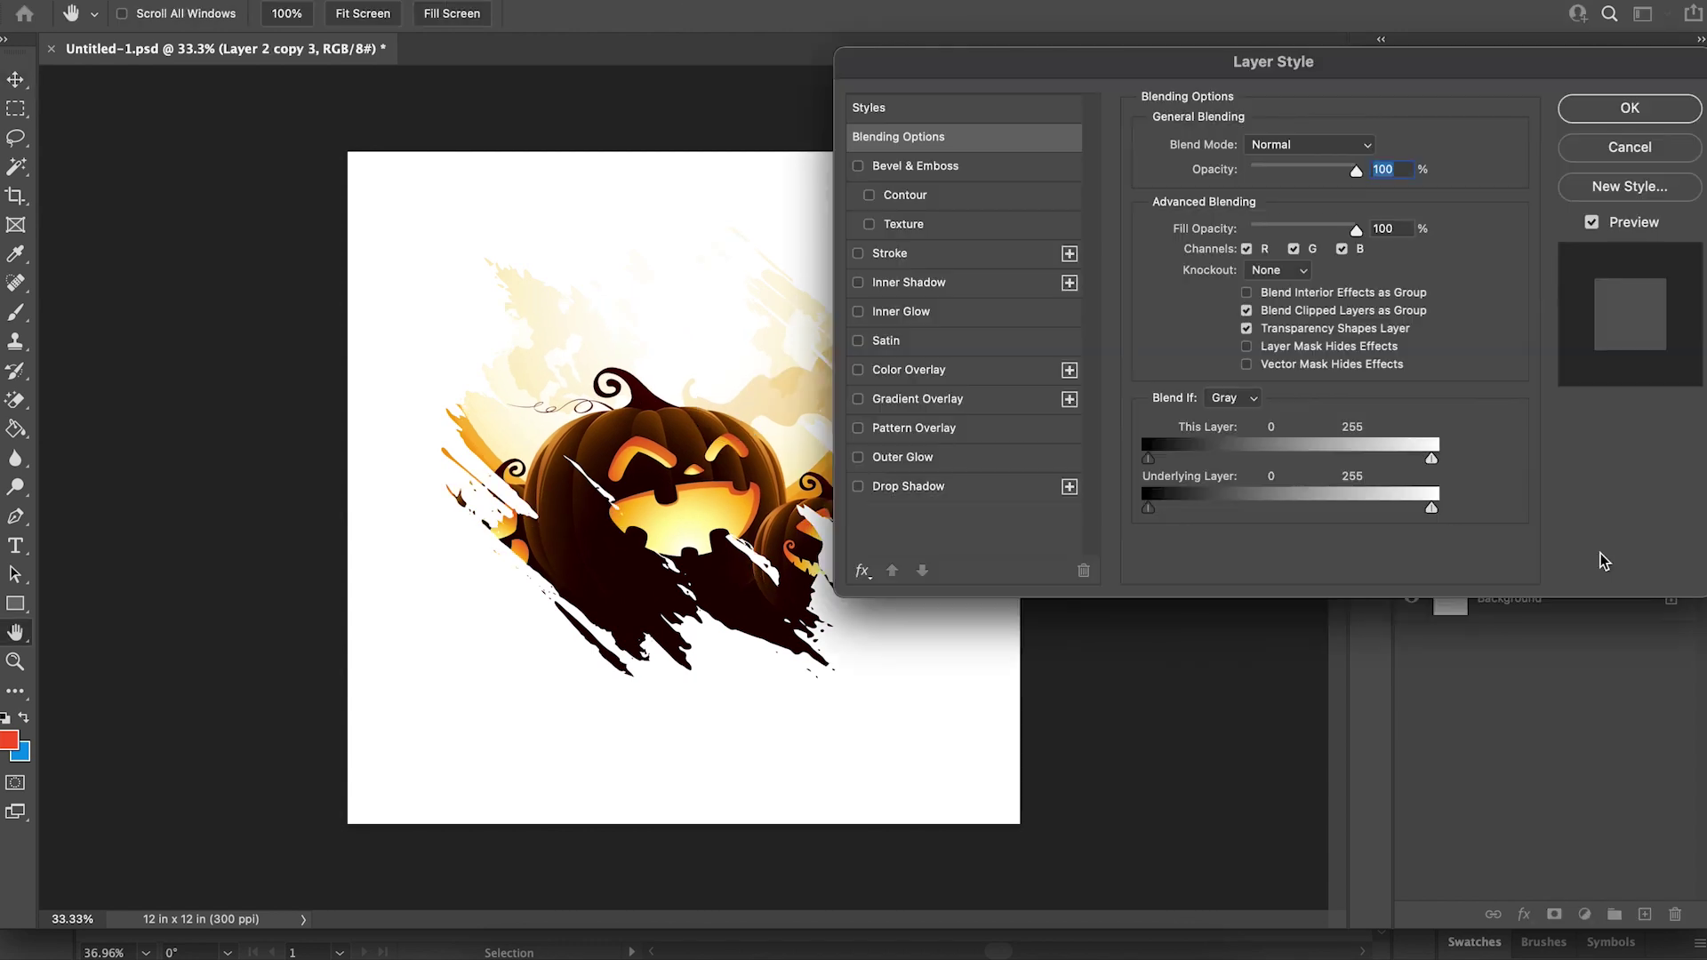
Step: Try a Drop Shadow and a Stroke on Layer 2 copy 3, then cancel the Layer Style dialog
click(859, 487)
click(985, 491)
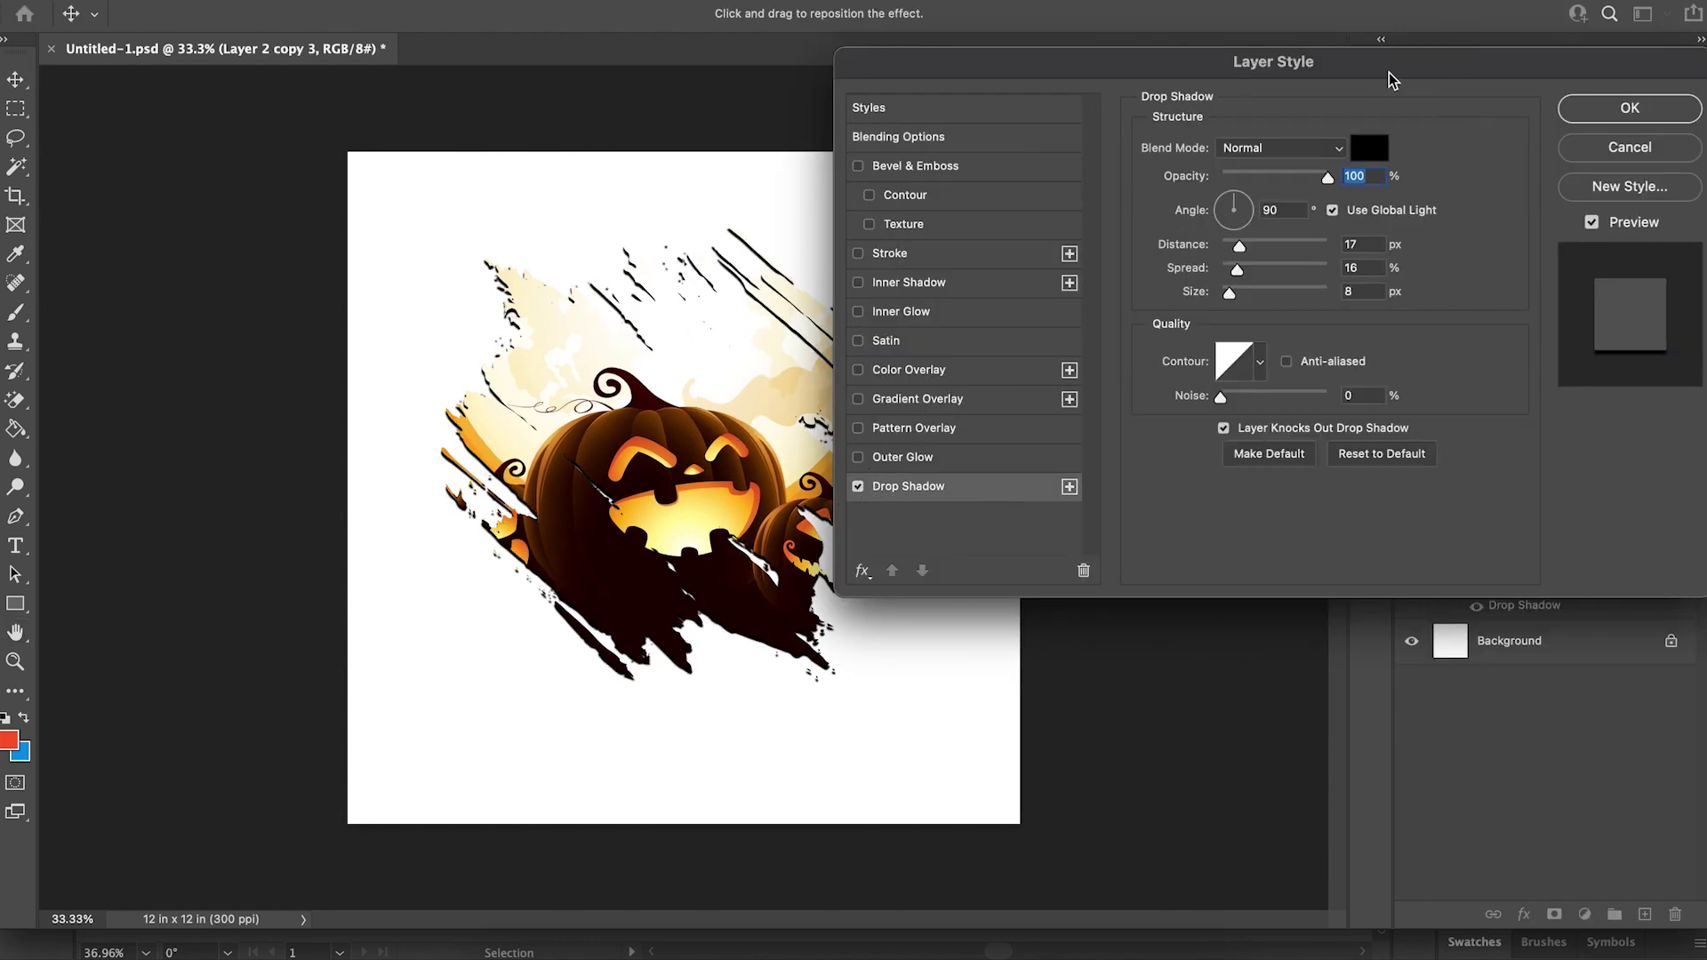
drag(1391, 80, 1575, 47)
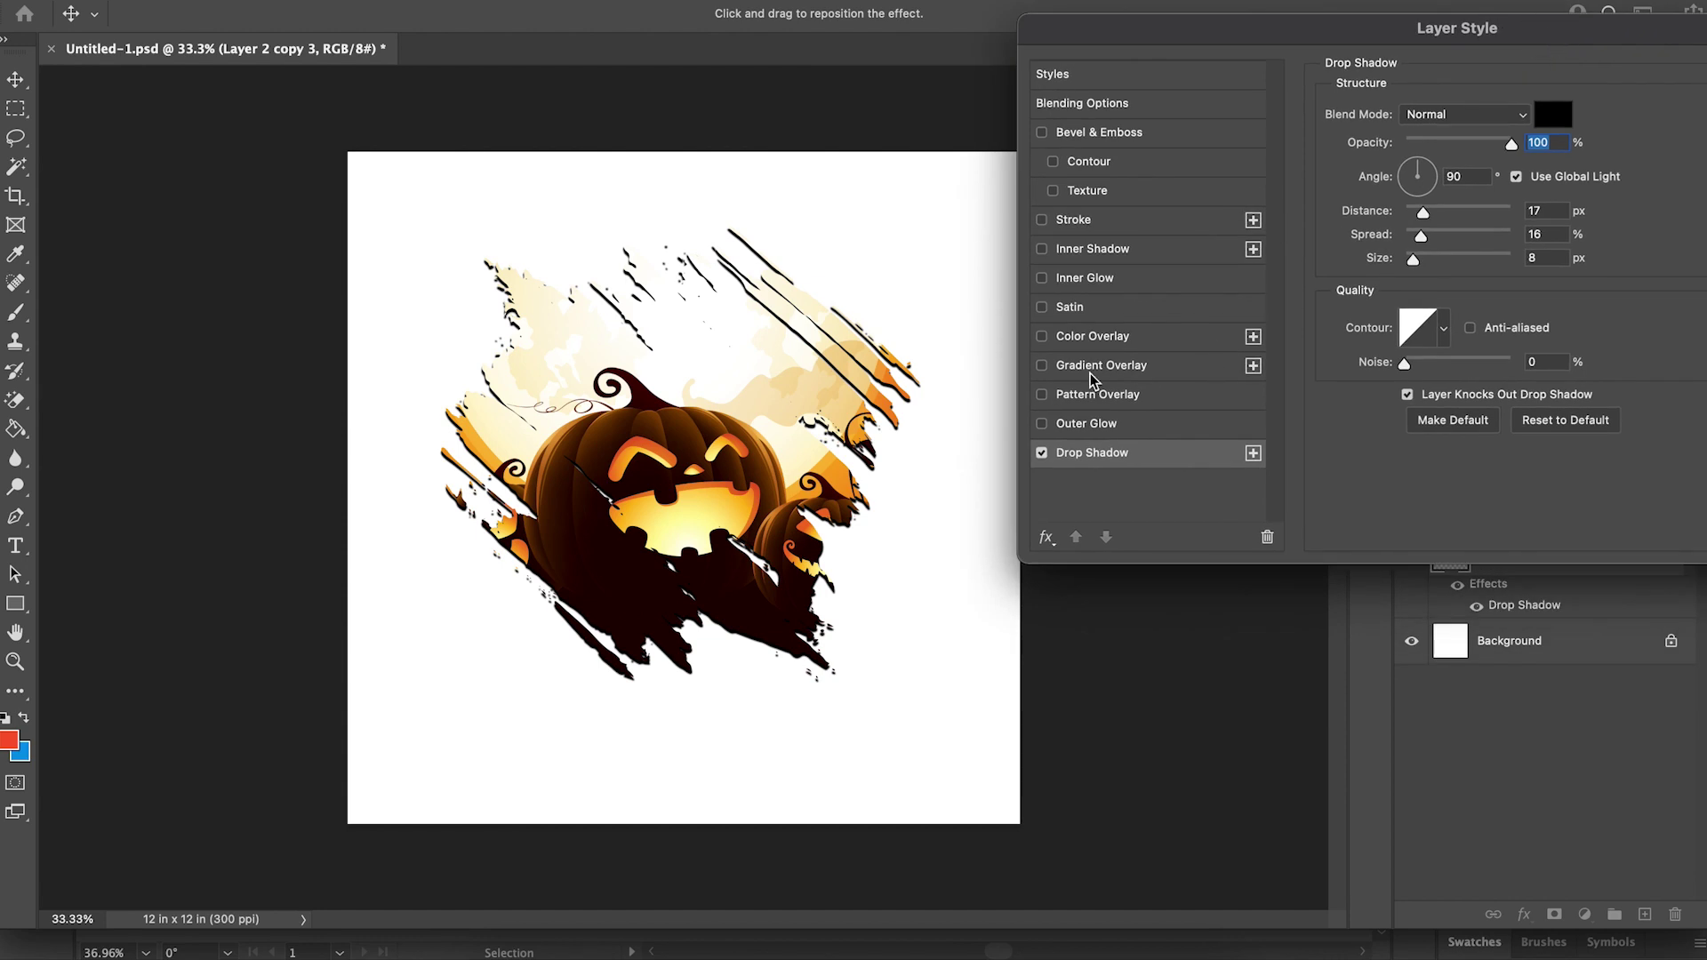
click(1043, 221)
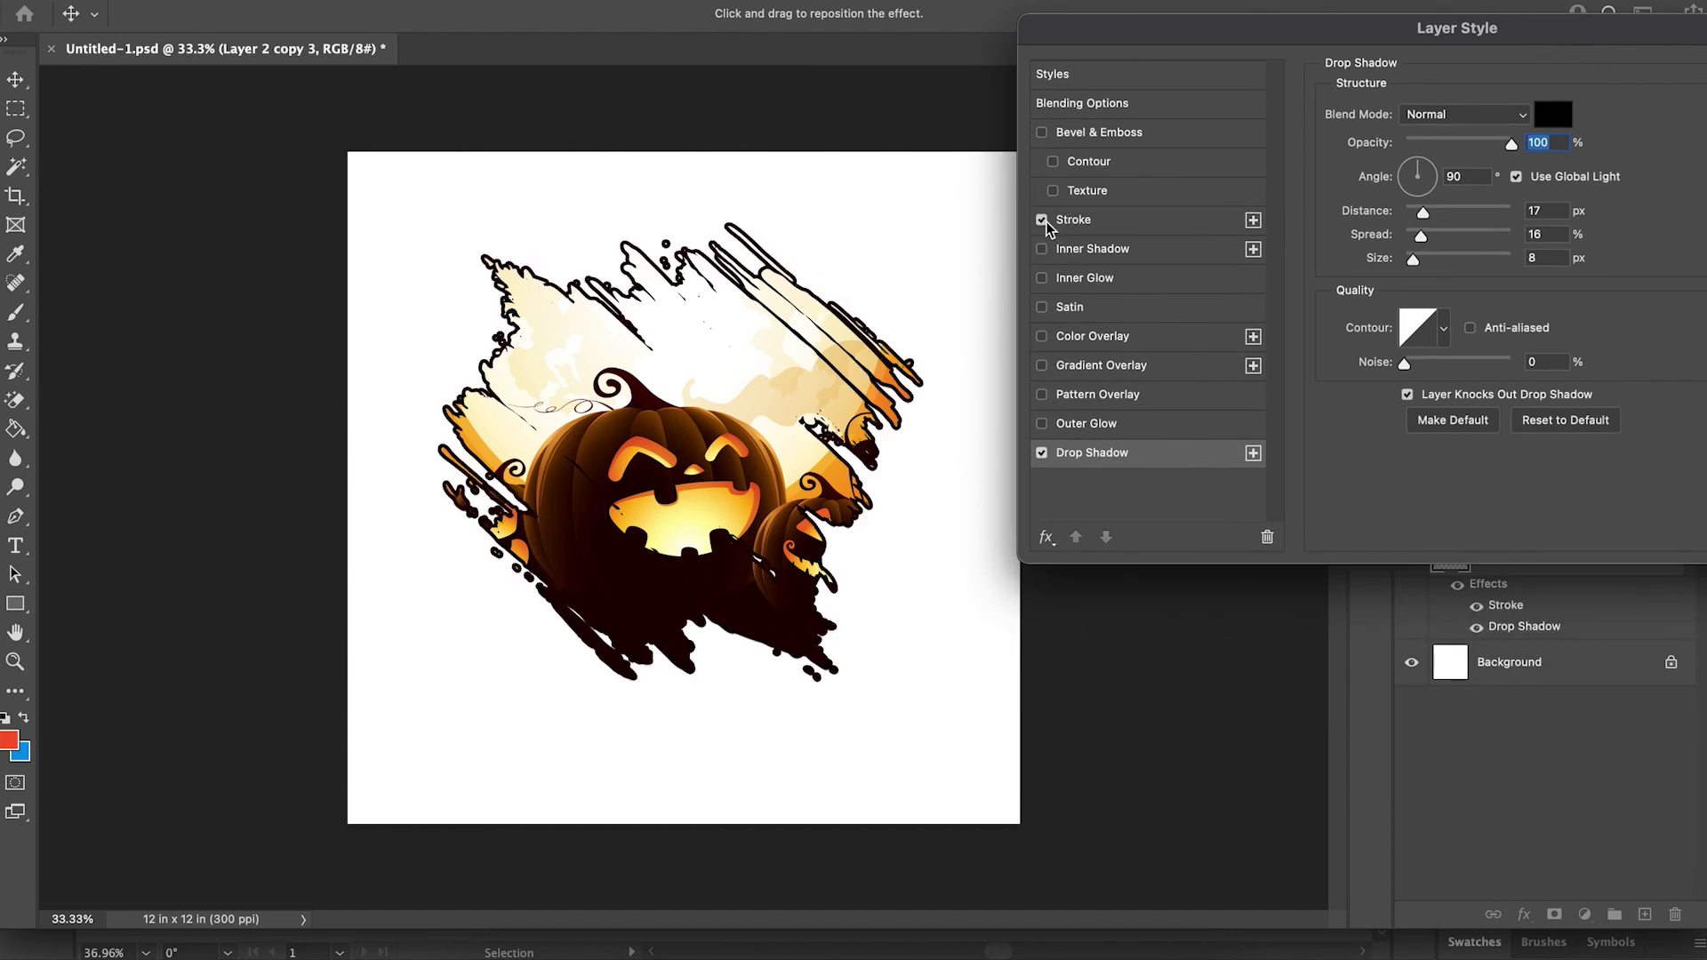
click(1043, 221)
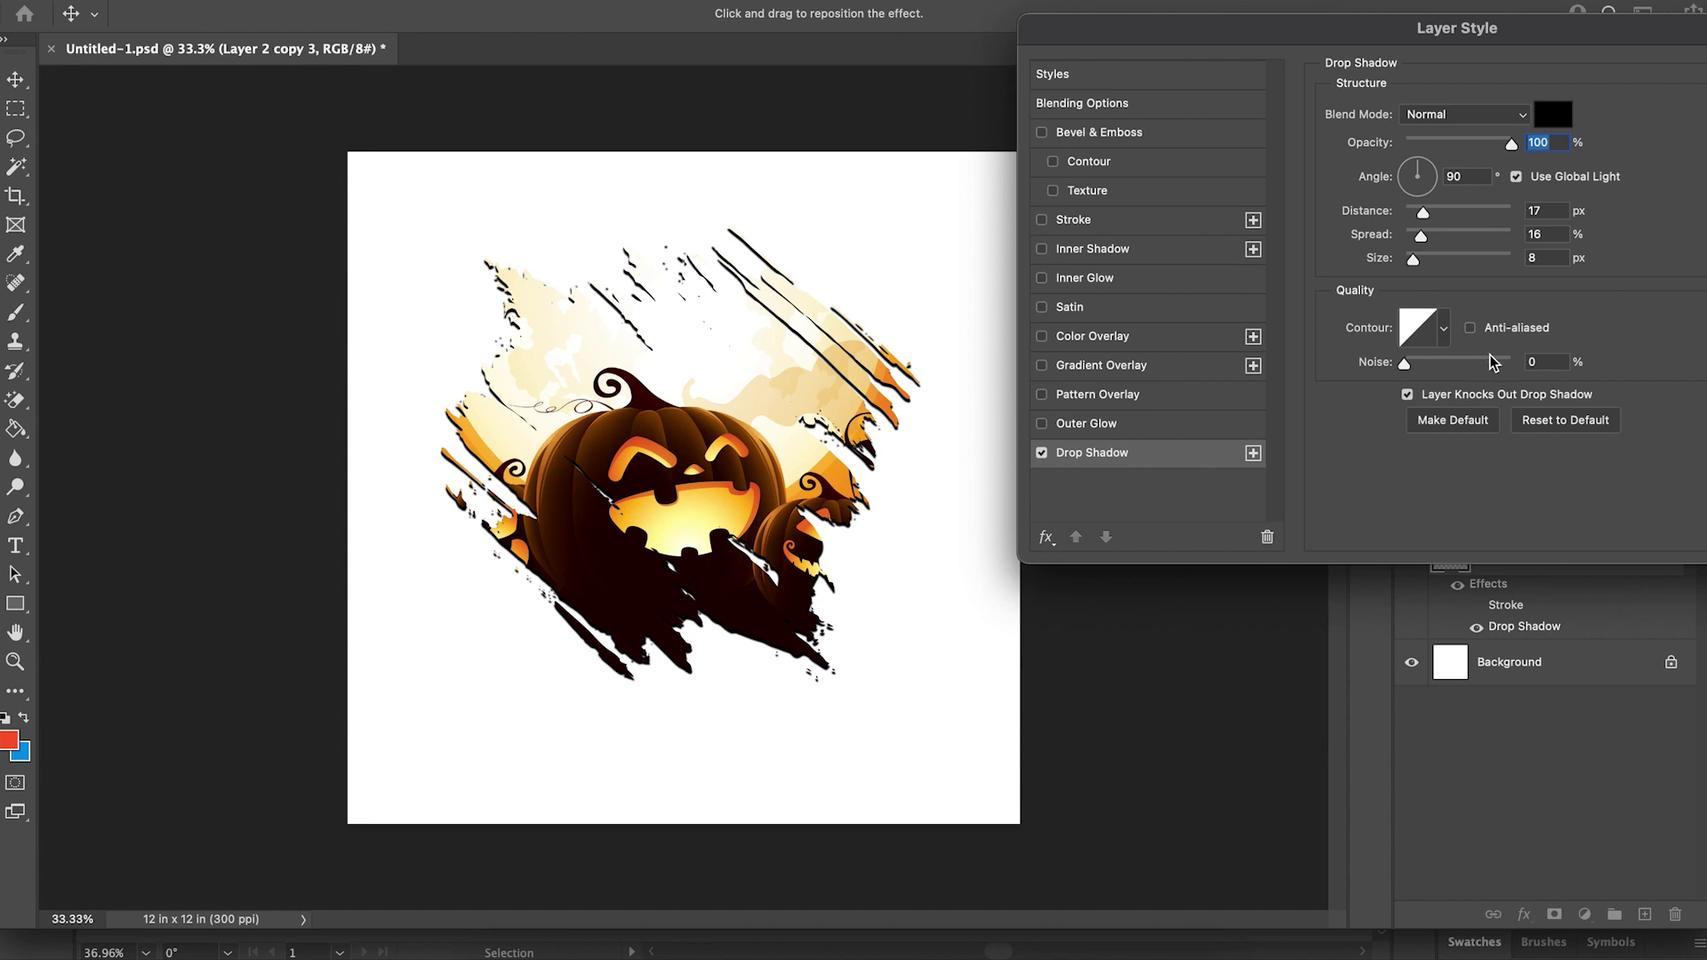
key(Escape)
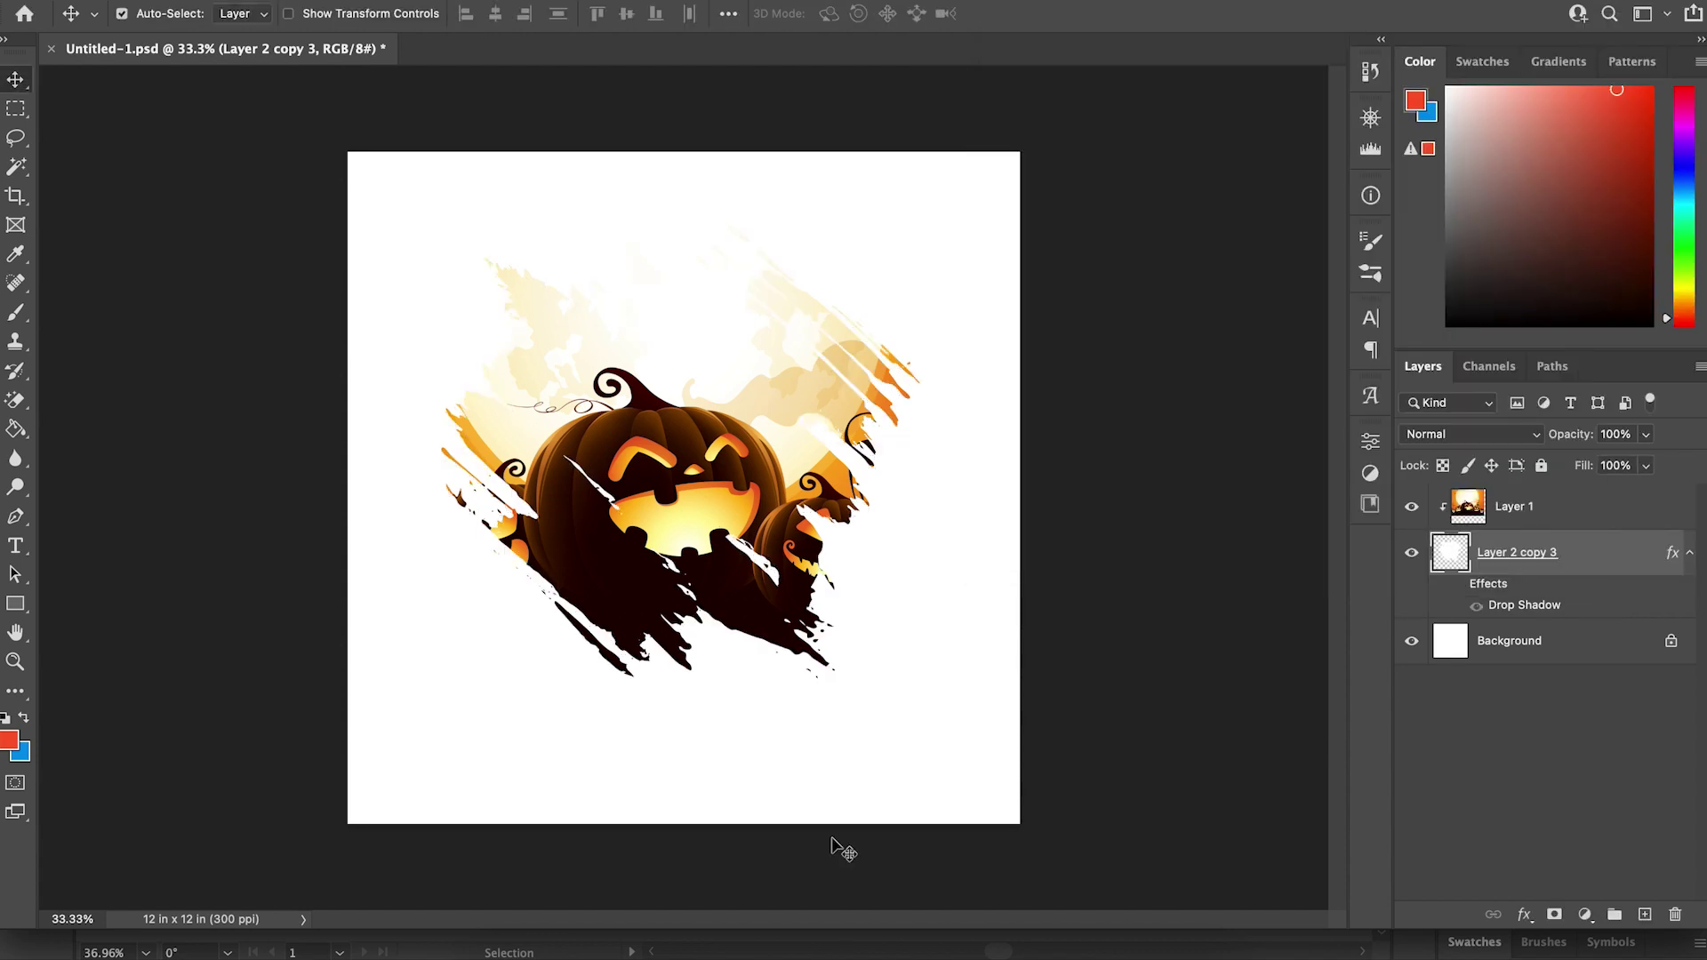